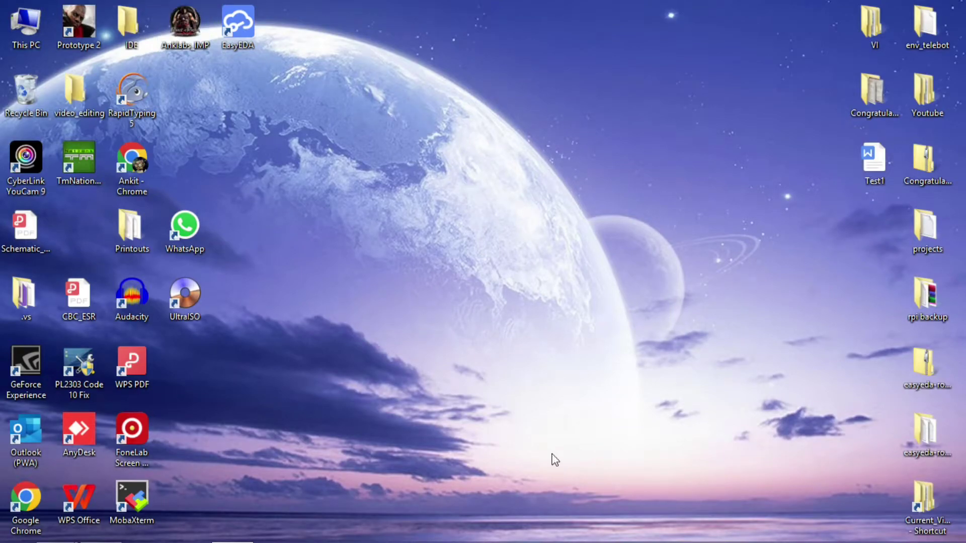
# Drag the EasyEDA shortcut from the desktop's top row to the screen centre.
pyautogui.moveTo(239, 24); pyautogui.dragTo(517, 246)
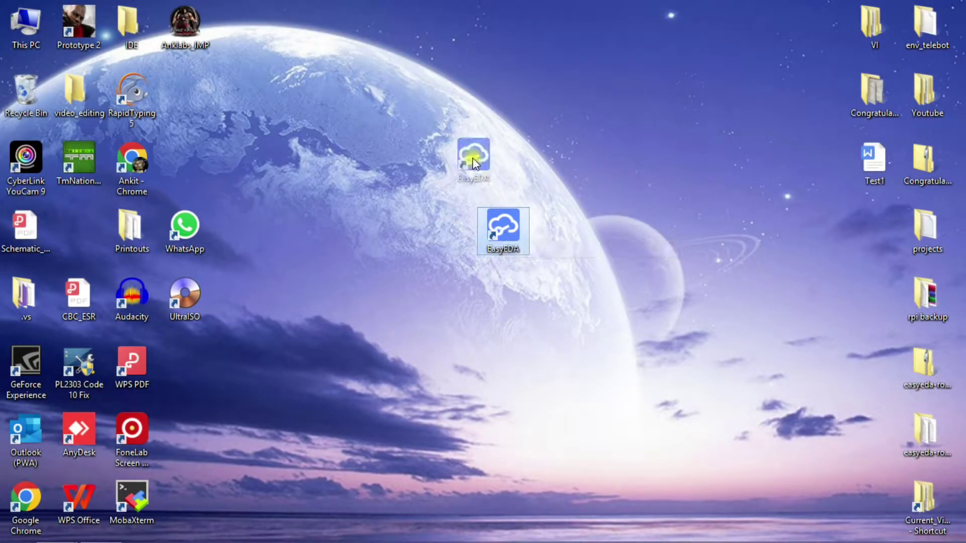
# Bring Chrome up, shrink and minimize it, then restore it maximized.
pyautogui.moveTo(108, 538)
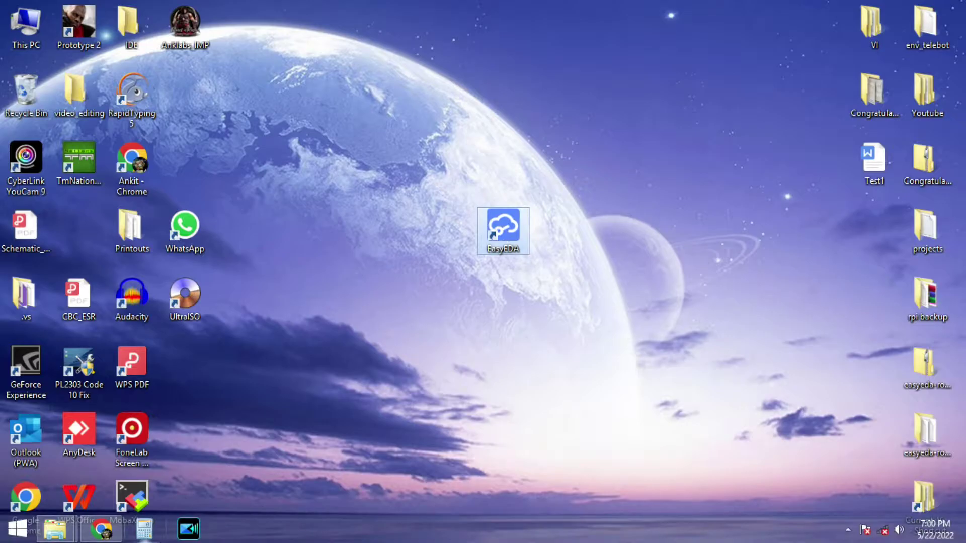
pyautogui.click(103, 529)
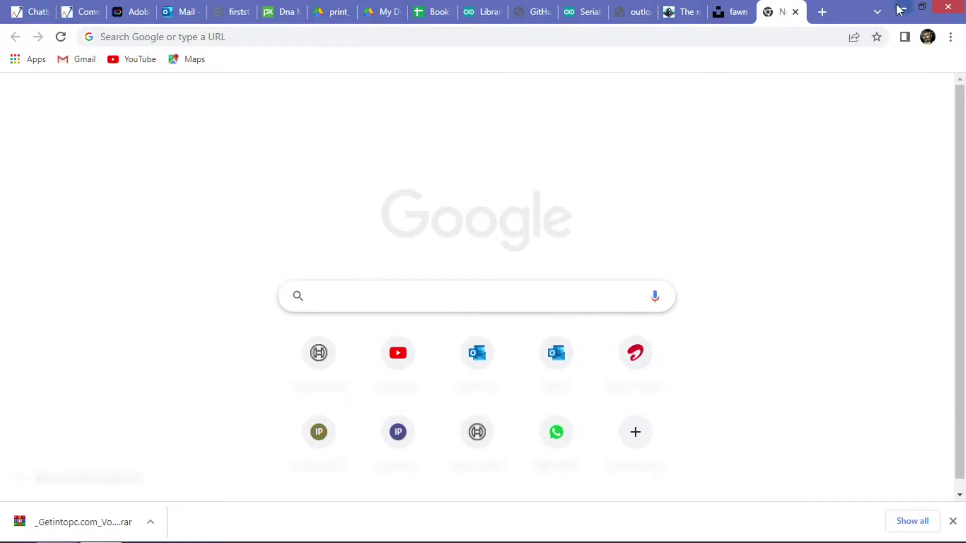
pyautogui.moveTo(900, 9); pyautogui.dragTo(688, 217)
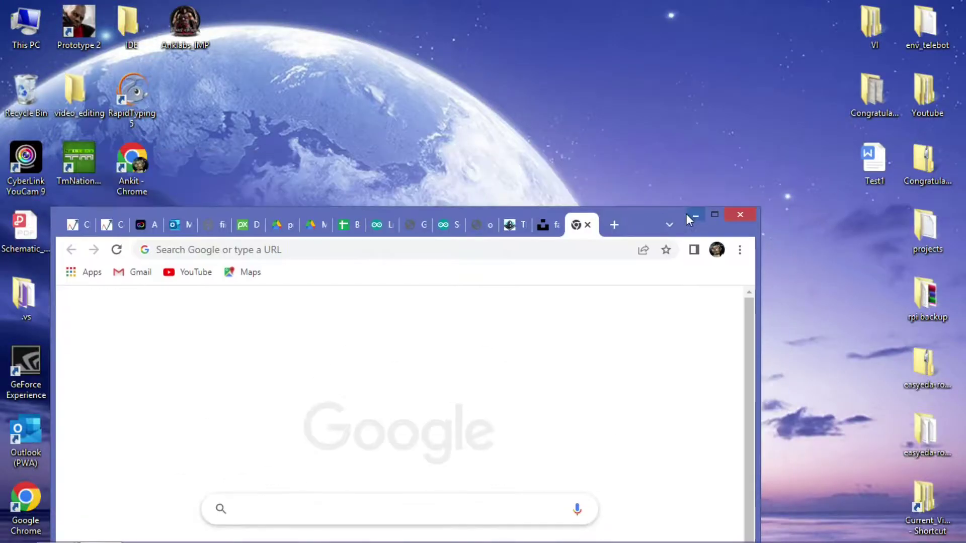
pyautogui.click(688, 215)
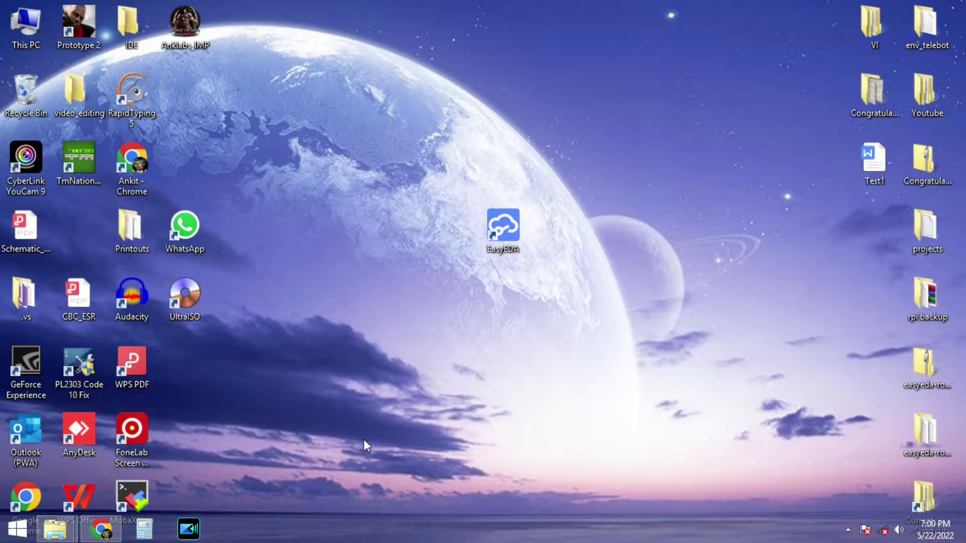
pyautogui.click(101, 529)
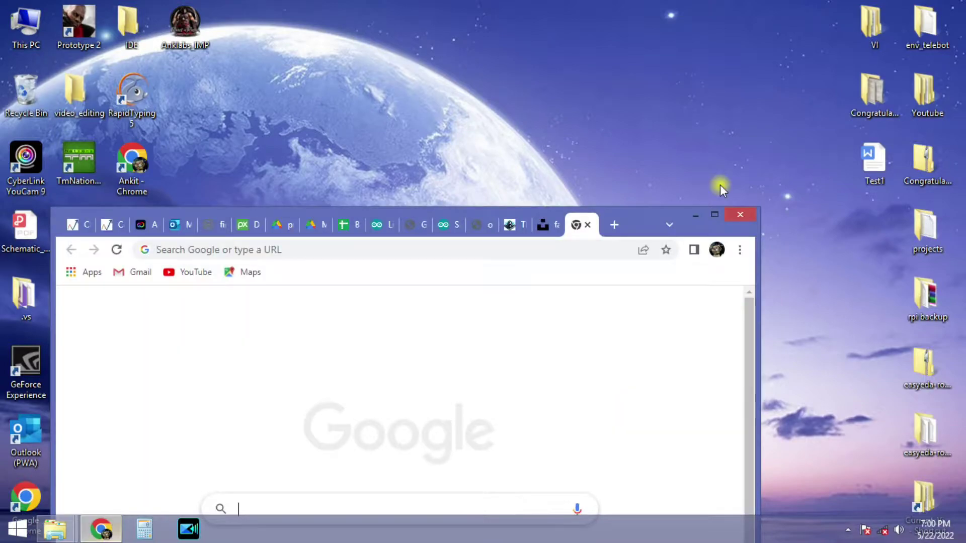
pyautogui.click(713, 216)
# Minimize Chrome and move the EasyEDA shortcut near the top centre of the desktop.
pyautogui.click(522, 299)
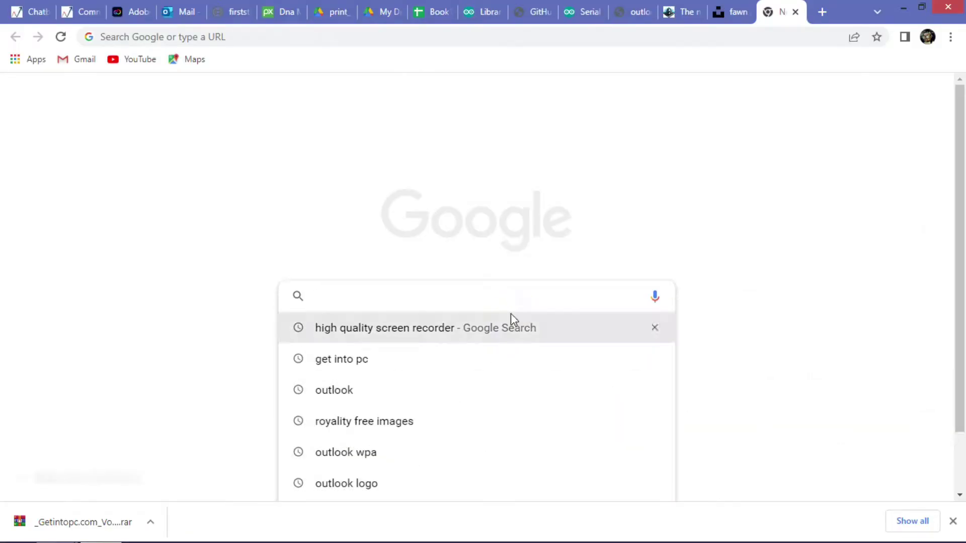
pyautogui.click(951, 6)
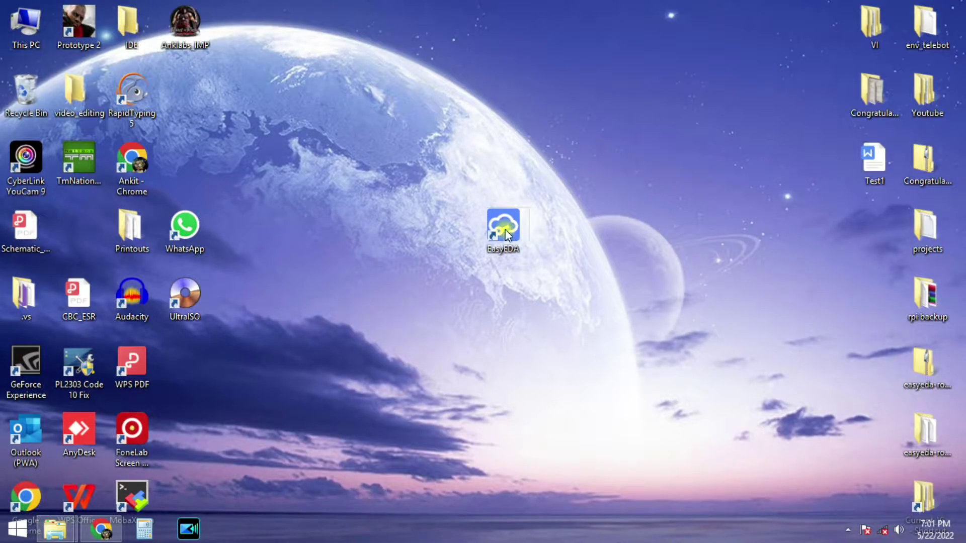
pyautogui.moveTo(505, 230); pyautogui.dragTo(544, 114)
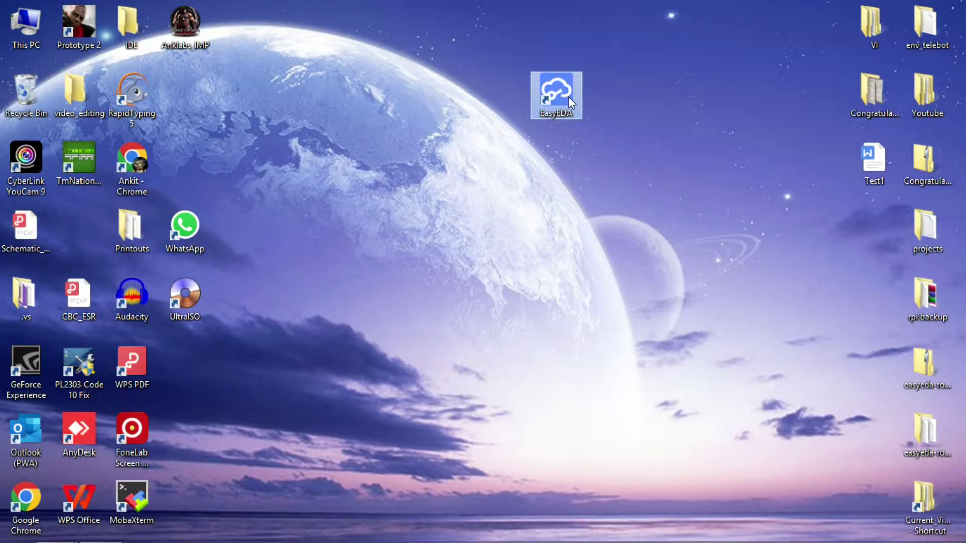
pyautogui.click(106, 537)
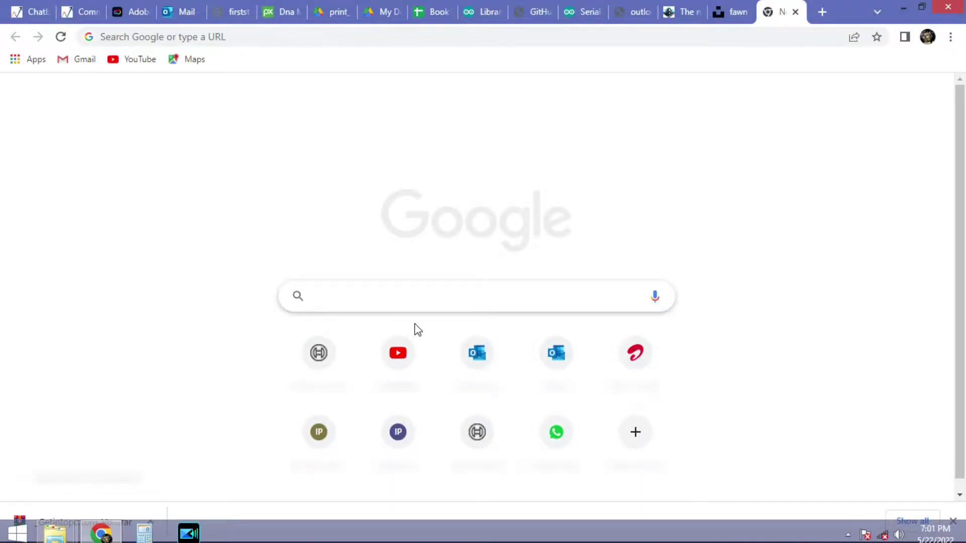
# Search Google for 'easy eda'.
pyautogui.click(465, 303)
pyautogui.write('e')
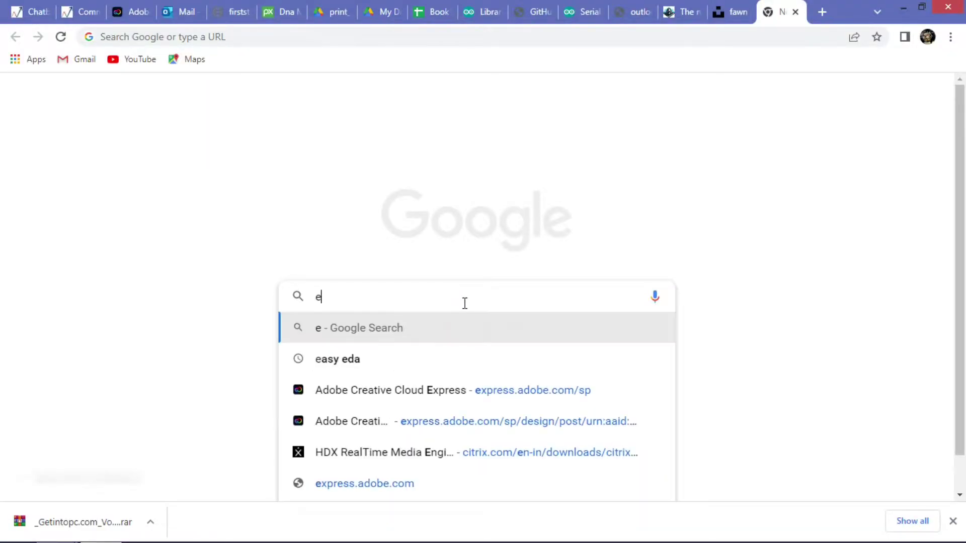
pyautogui.write('asy eda')
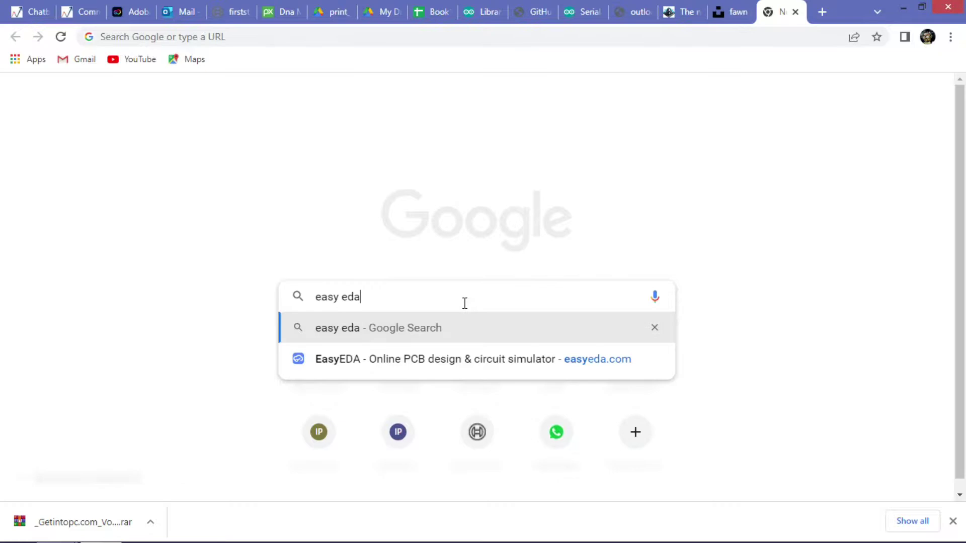
pyautogui.press('Return')
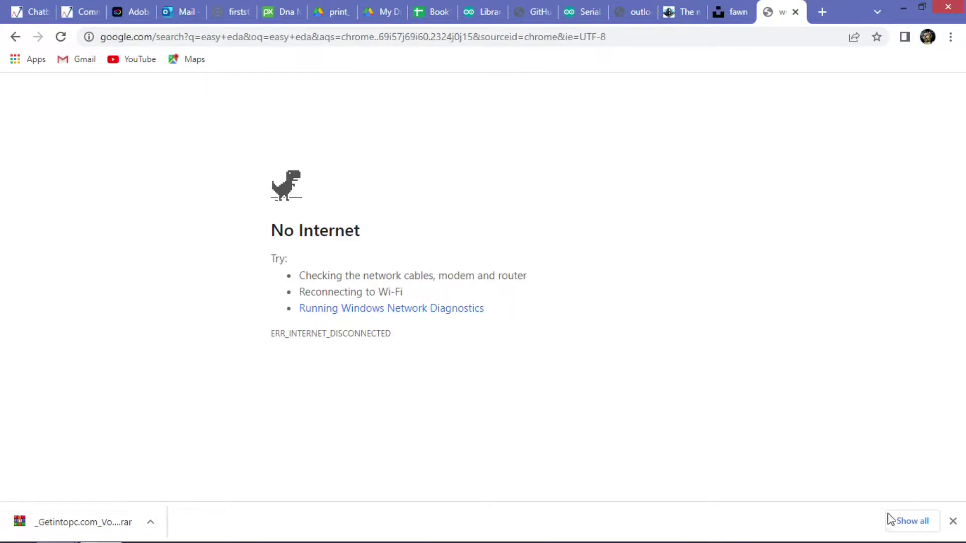
# Check the network connection, reload the results and open the official EasyEDA site.
pyautogui.click(880, 527)
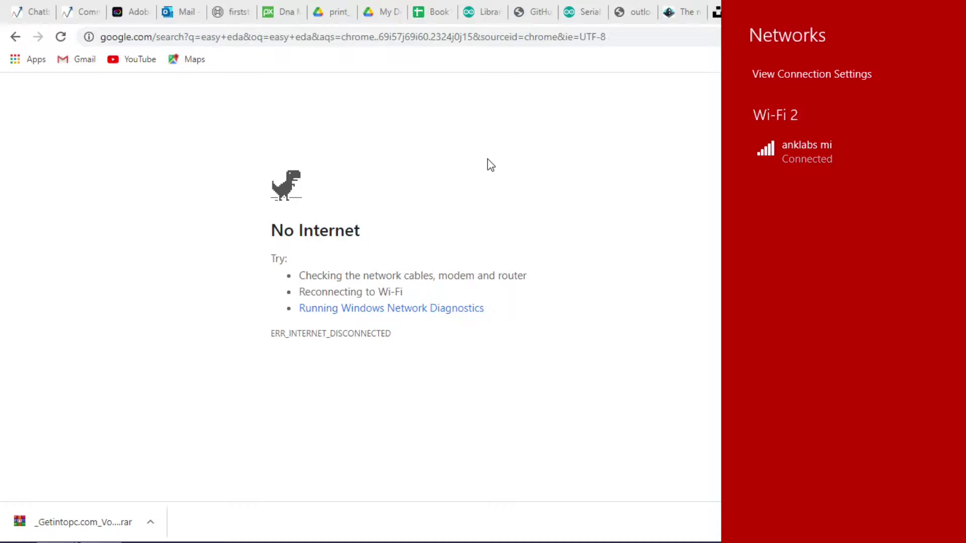
pyautogui.click(361, 302)
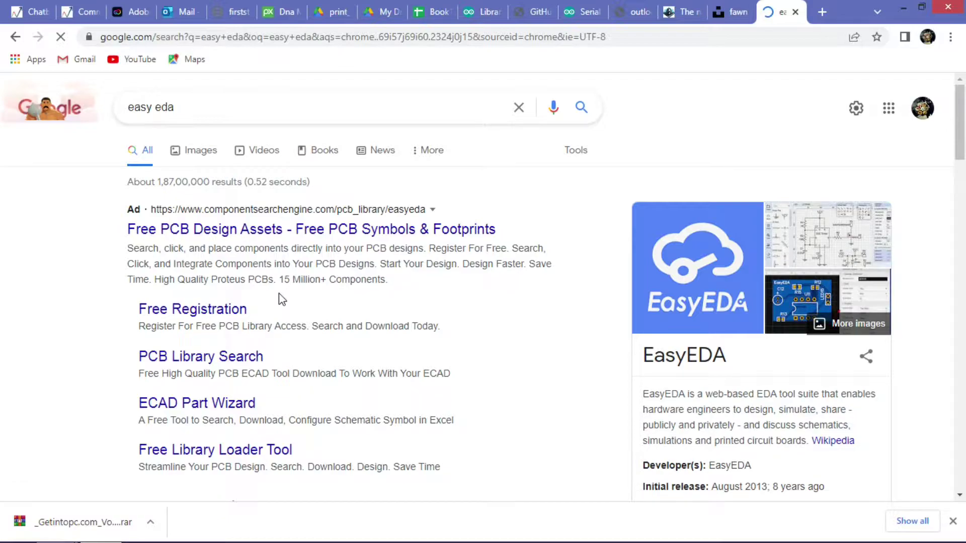
pyautogui.scroll(-3, 272, 302)
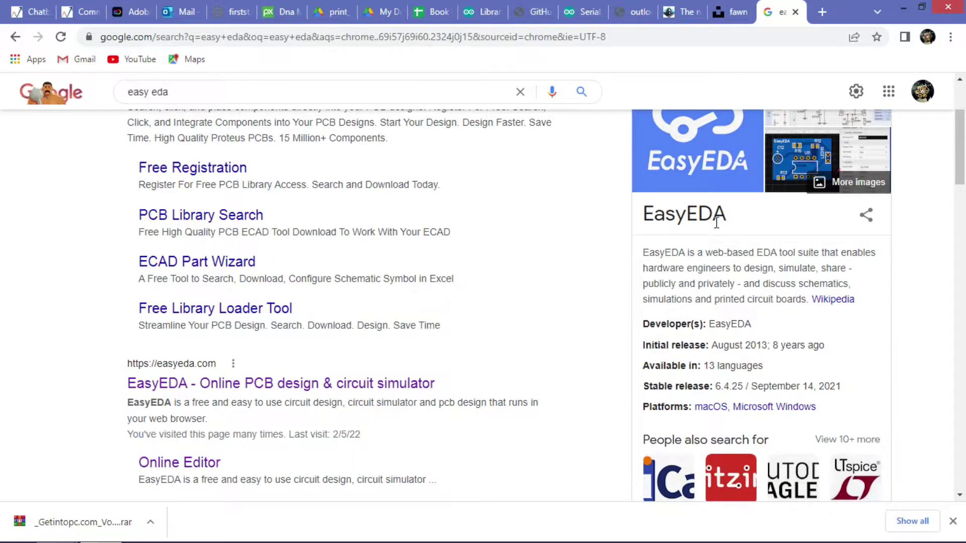
pyautogui.scroll(-4, 318, 392)
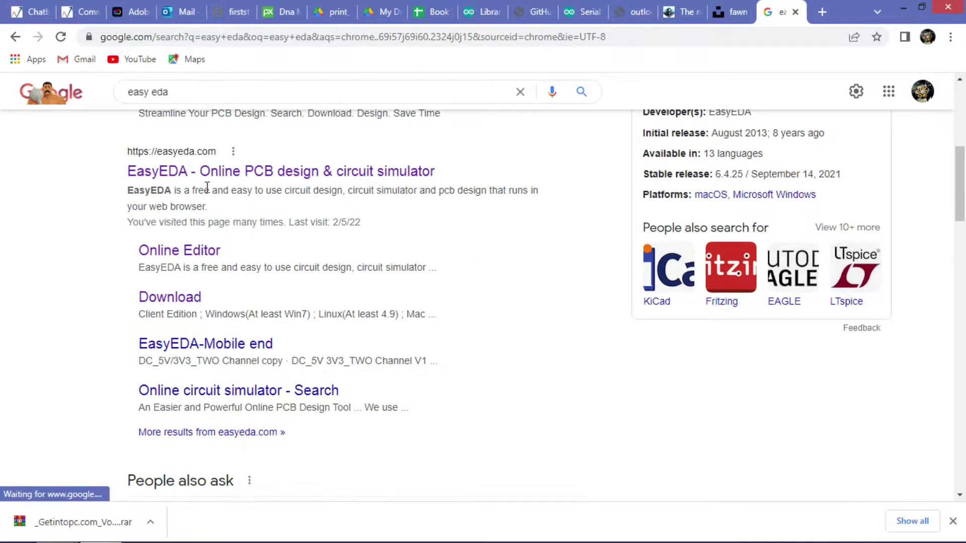
pyautogui.click(257, 174)
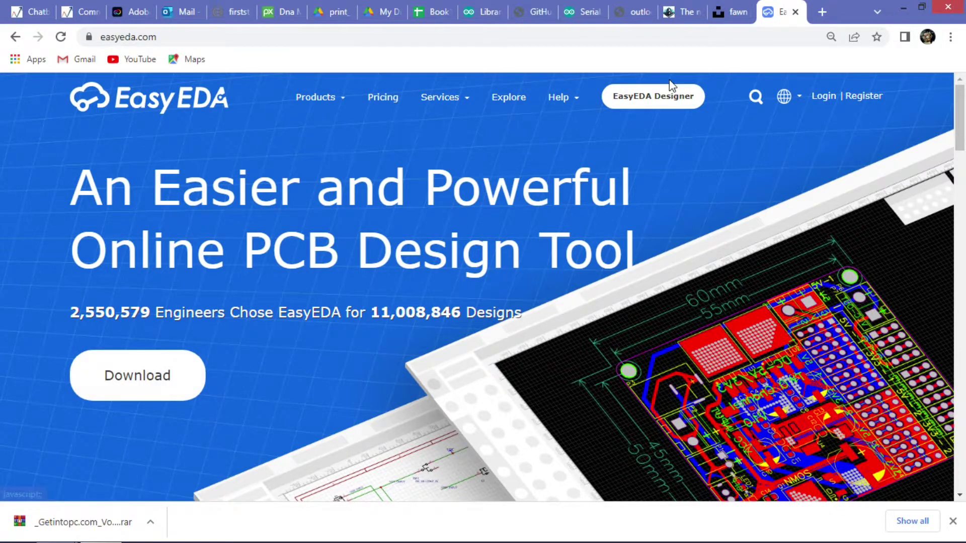
# Open the EasyEDA Designer link in a new tab and visit the Client Download page.
pyautogui.rightClick(646, 103)
pyautogui.click(669, 114)
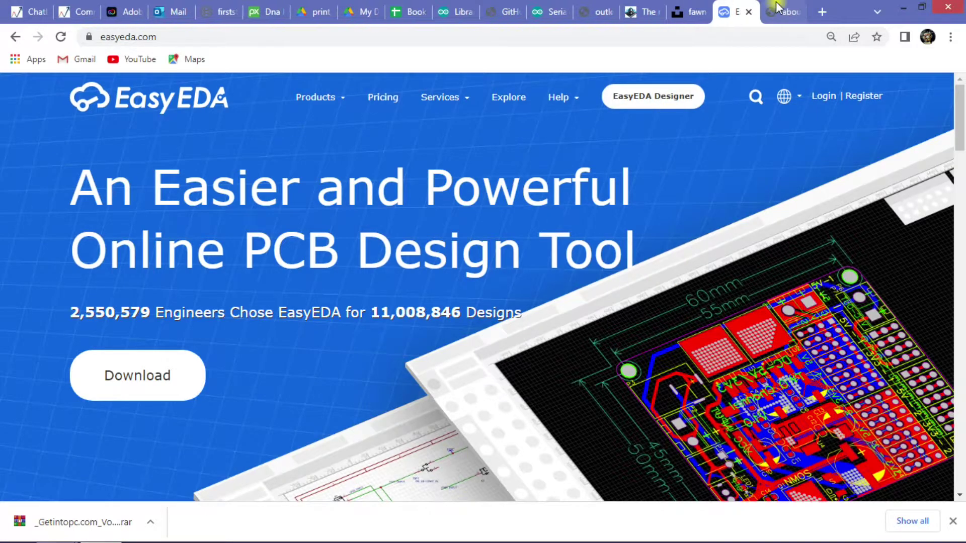
pyautogui.click(778, 10)
pyautogui.click(731, 12)
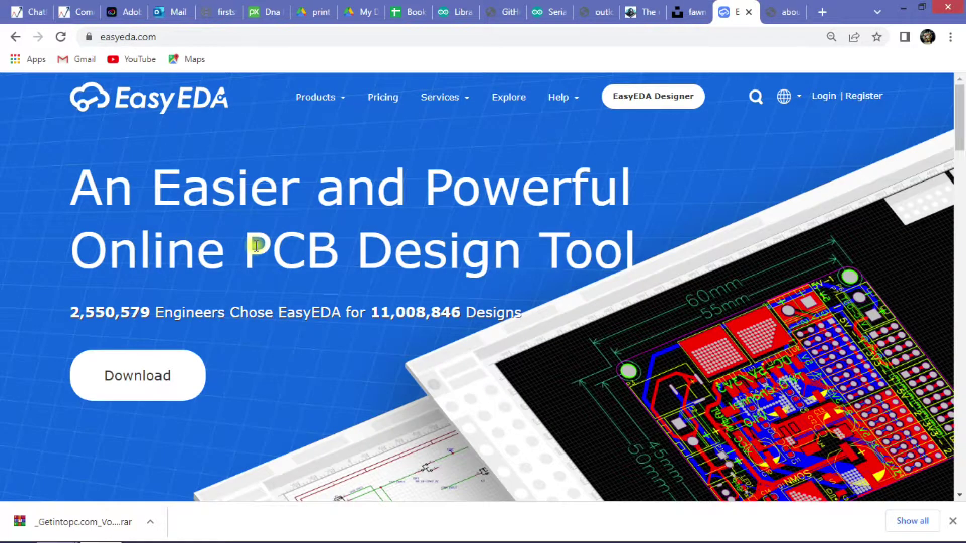
pyautogui.click(141, 381)
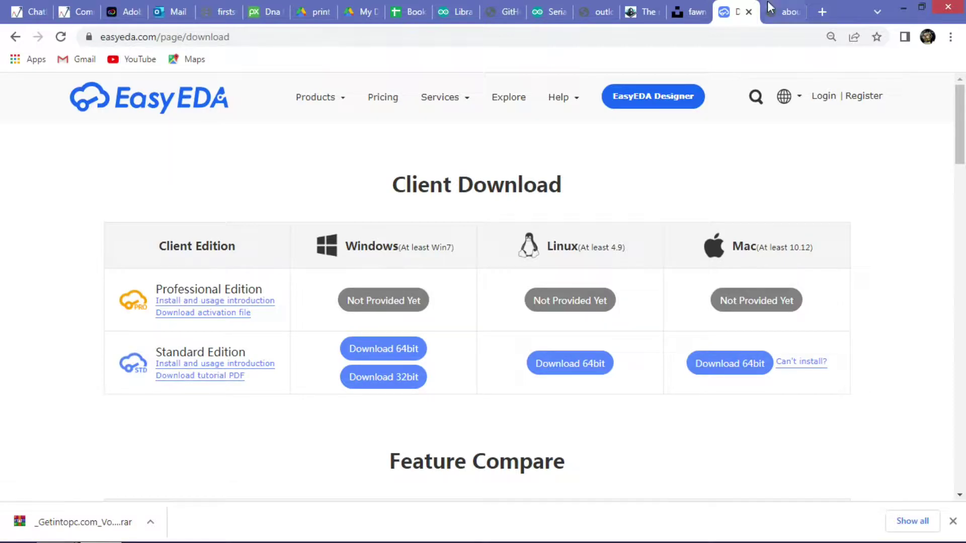
pyautogui.click(782, 12)
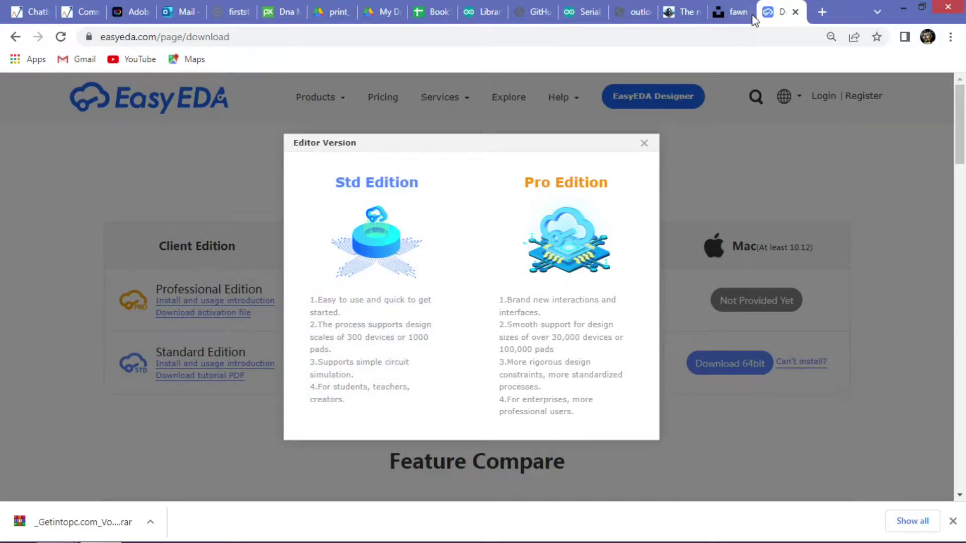
pyautogui.click(644, 146)
# Bring up the EasyEDA Designer edition choice and launch the Std Edition online editor.
pyautogui.rightClick(660, 90)
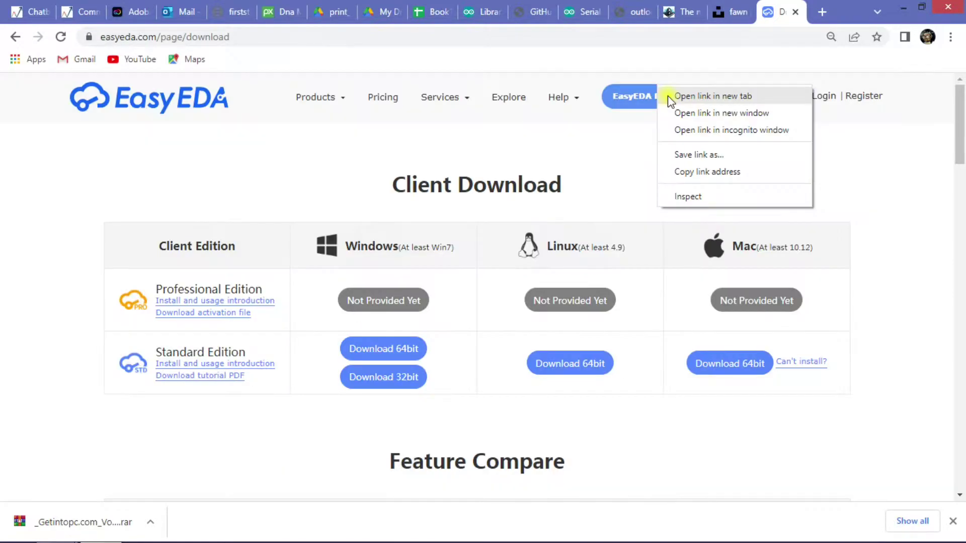
pyautogui.click(610, 131)
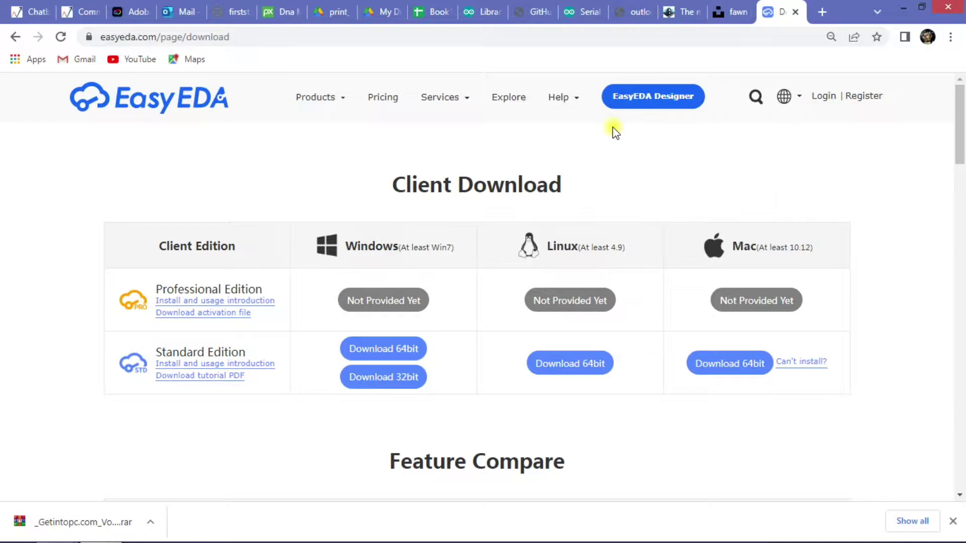
pyautogui.click(660, 101)
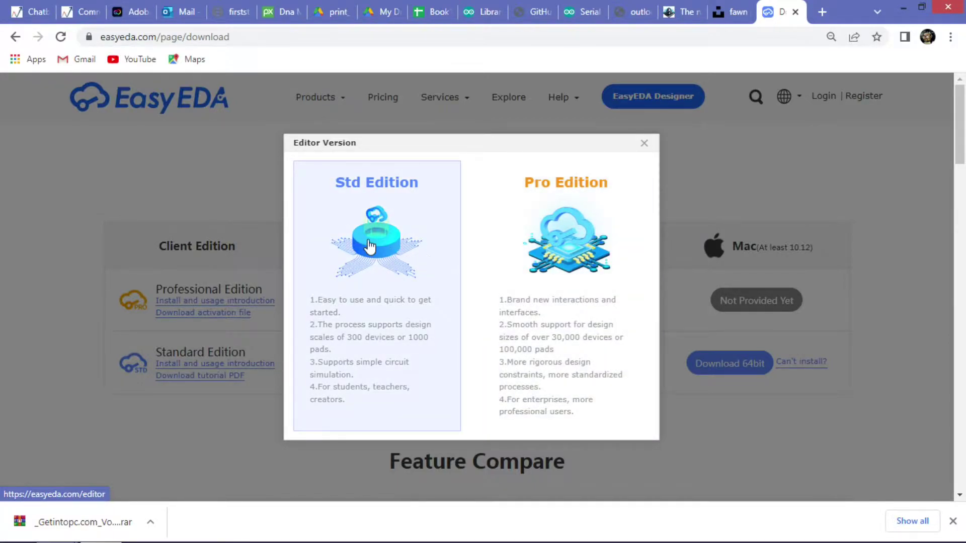
pyautogui.click(394, 242)
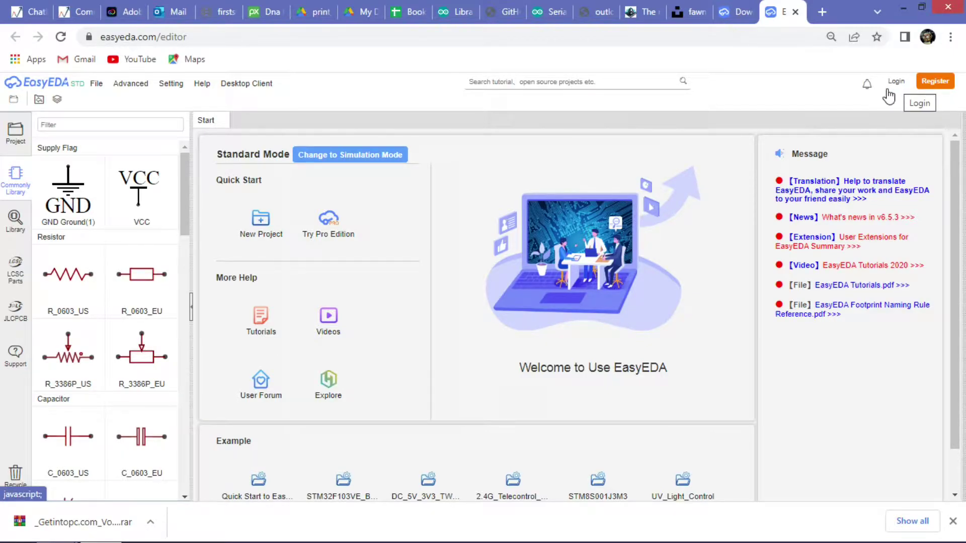
# Create a new blank schematic, Sheet_1, from the project panel's New menu.
pyautogui.click(21, 148)
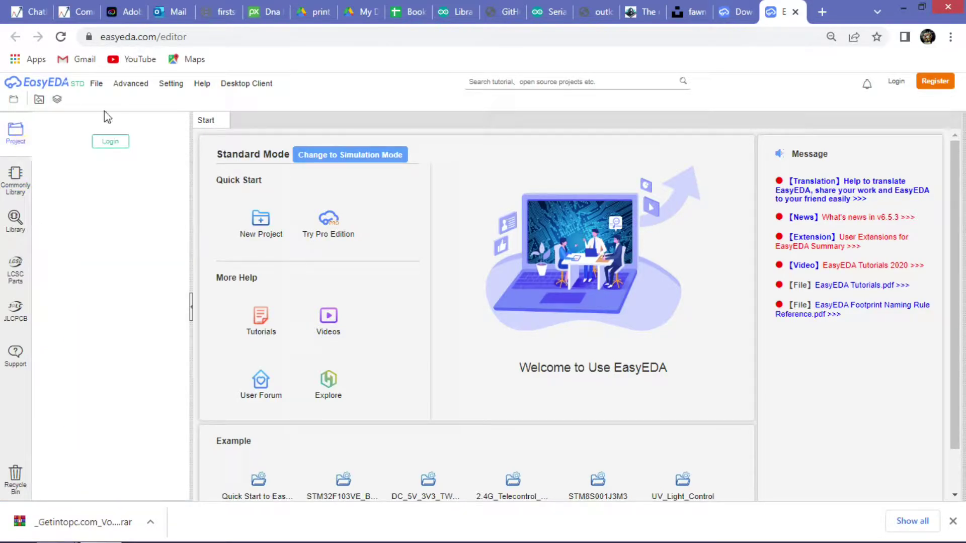
pyautogui.click(94, 88)
pyautogui.moveTo(108, 97)
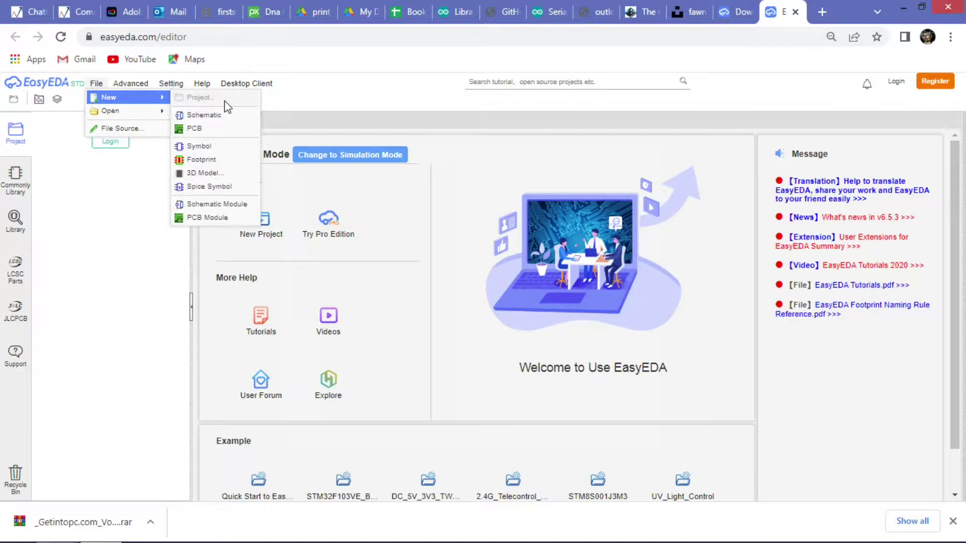
pyautogui.click(202, 114)
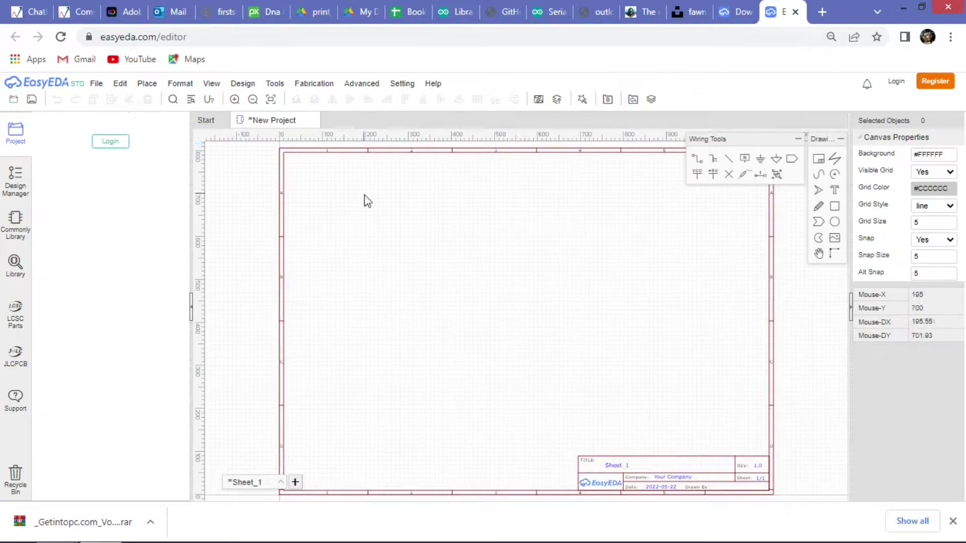
pyautogui.click(15, 181)
# Place two R_0603_US 1k resistors, R1 and R2, one above the other.
pyautogui.click(16, 218)
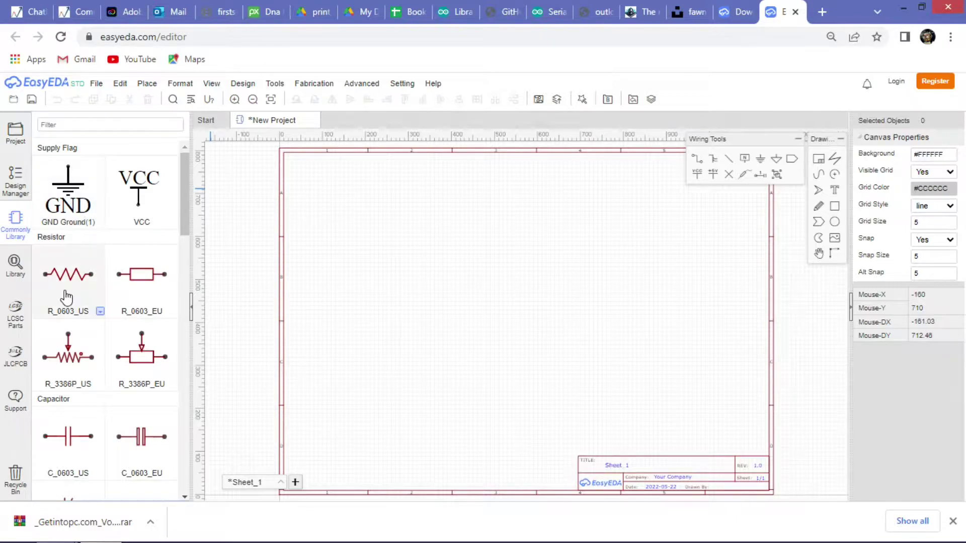
pyautogui.moveTo(67, 297); pyautogui.dragTo(408, 287)
pyautogui.click(481, 308)
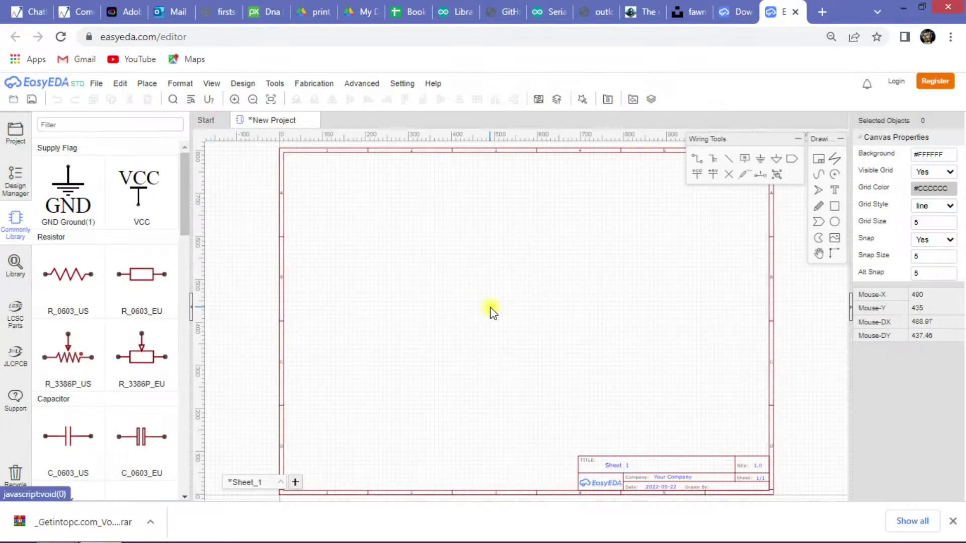
pyautogui.click(953, 522)
pyautogui.click(70, 304)
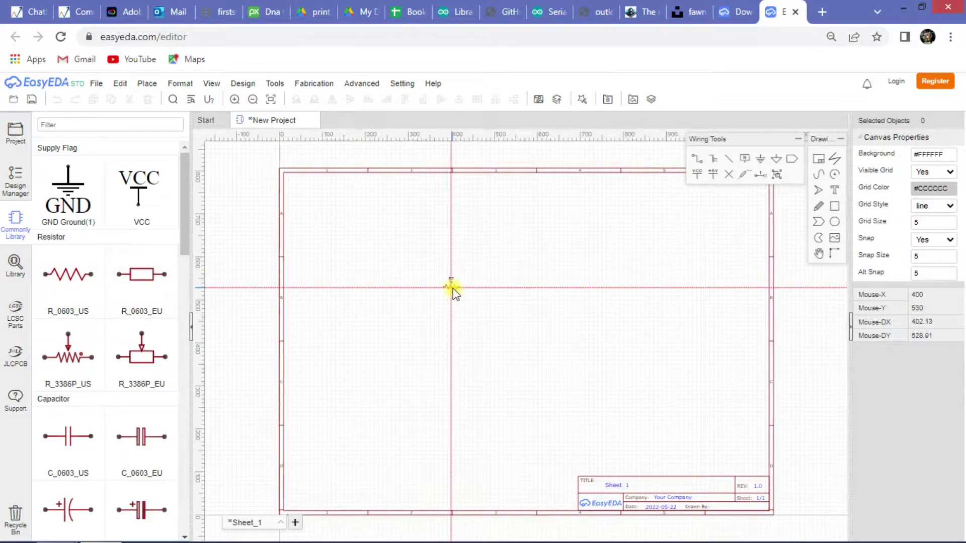
pyautogui.click(453, 288)
pyautogui.scroll(6, 451, 289)
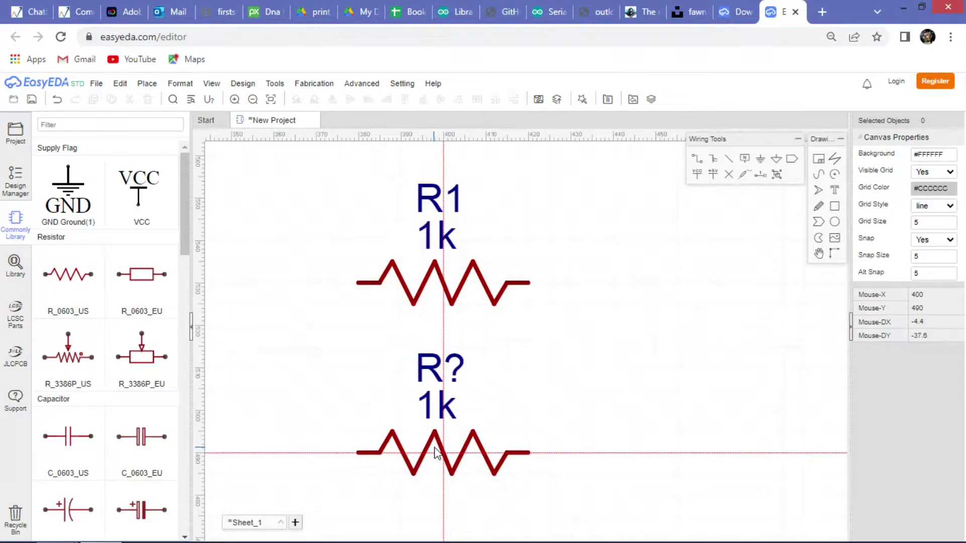
pyautogui.click(435, 453)
pyautogui.scroll(-4, 470, 364)
pyautogui.press('Escape')
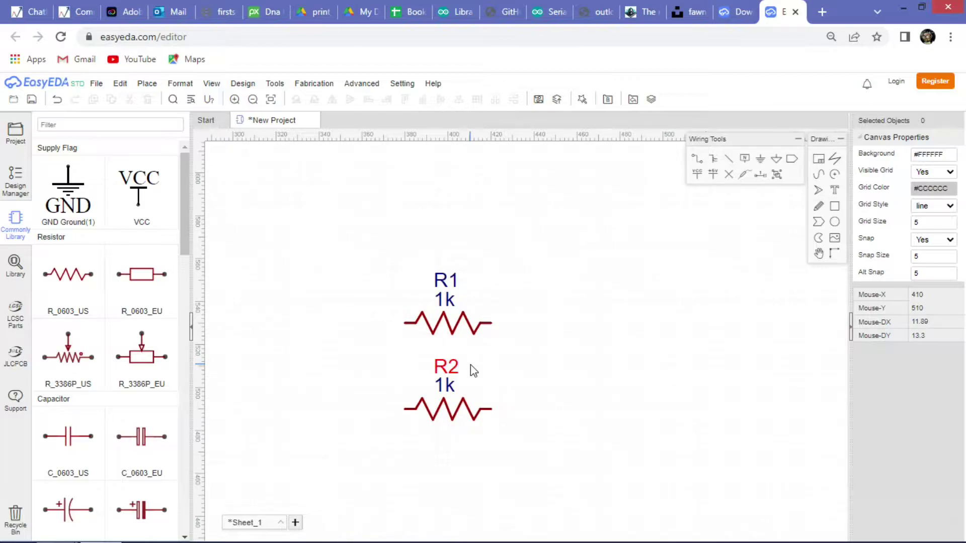
pyautogui.scroll(-8, 104, 421)
pyautogui.scroll(6, 76, 382)
# Place the C_0603_US 0.1u capacitor C1, rotated vertical, beside the resistors.
pyautogui.click(69, 363)
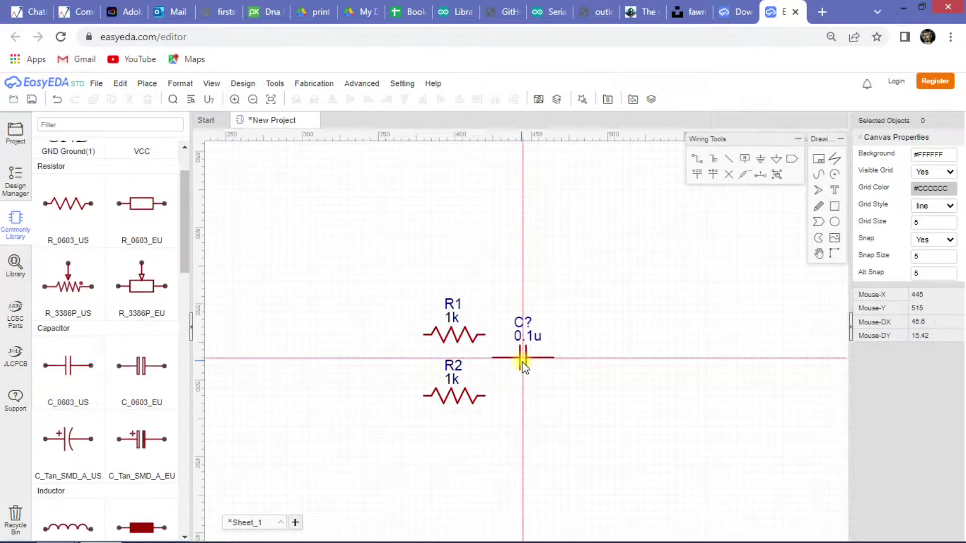
pyautogui.press('space')
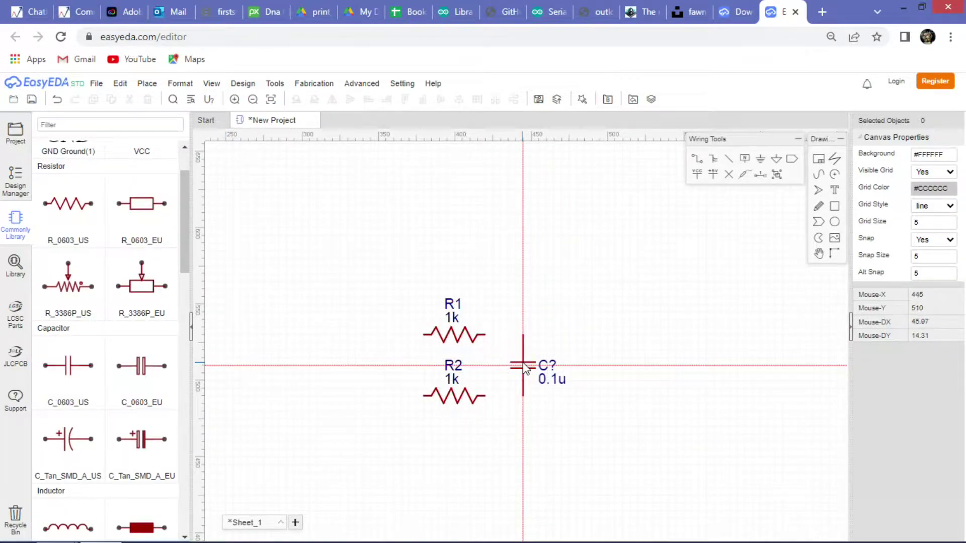
pyautogui.click(523, 366)
pyautogui.press('Escape')
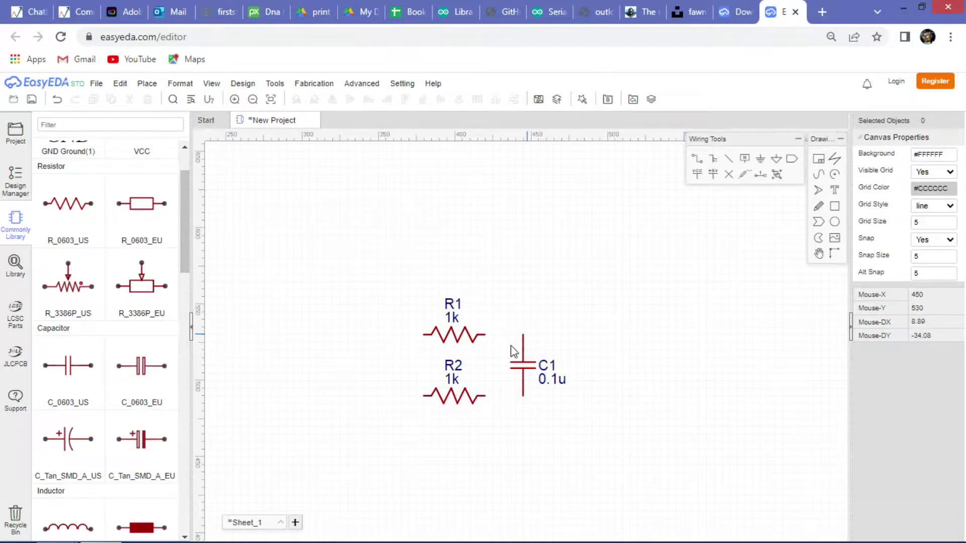
# Wire R1's right end to C1's top pin and C1's bottom pin to R2.
pyautogui.scroll(5, 511, 345)
pyautogui.click(405, 299)
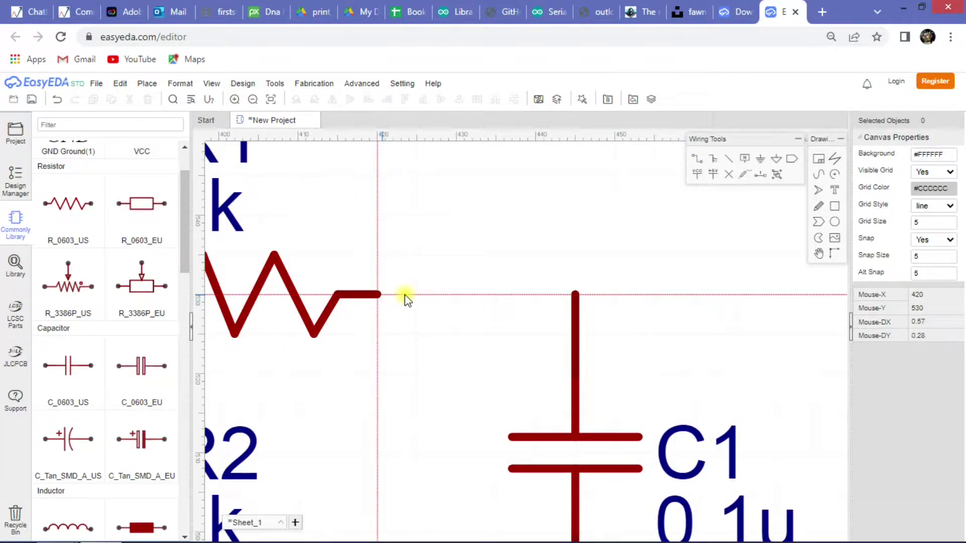
pyautogui.click(573, 293)
pyautogui.scroll(-6, 538, 327)
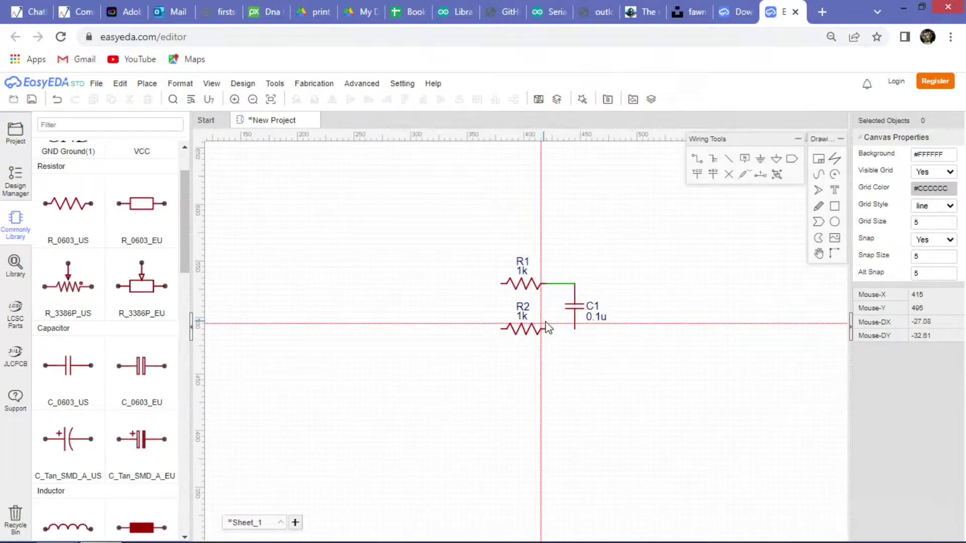
pyautogui.scroll(5, 547, 328)
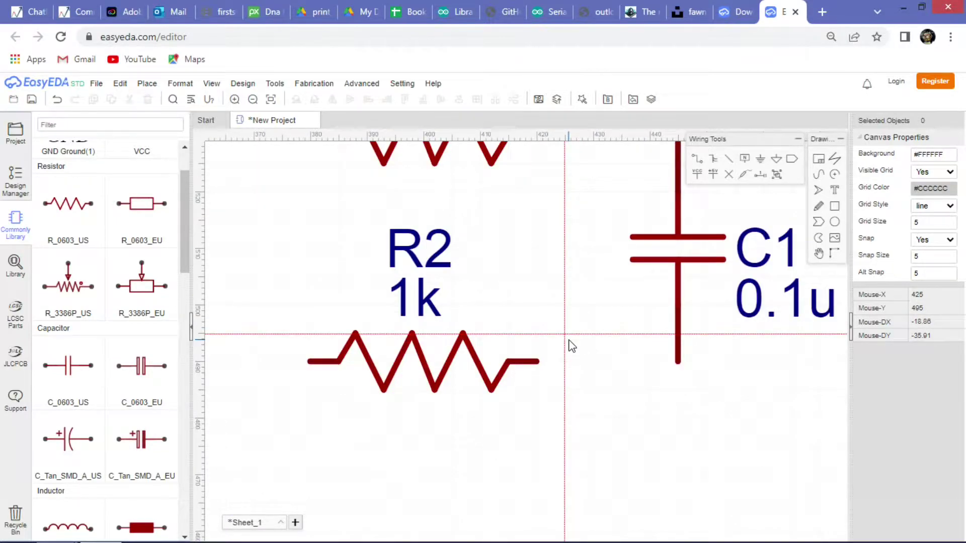
pyautogui.click(672, 362)
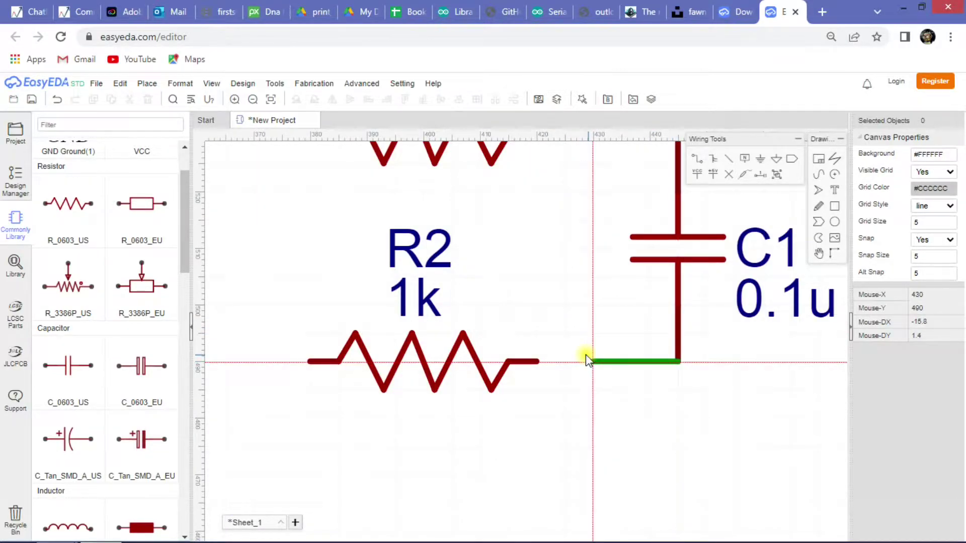
pyautogui.click(537, 362)
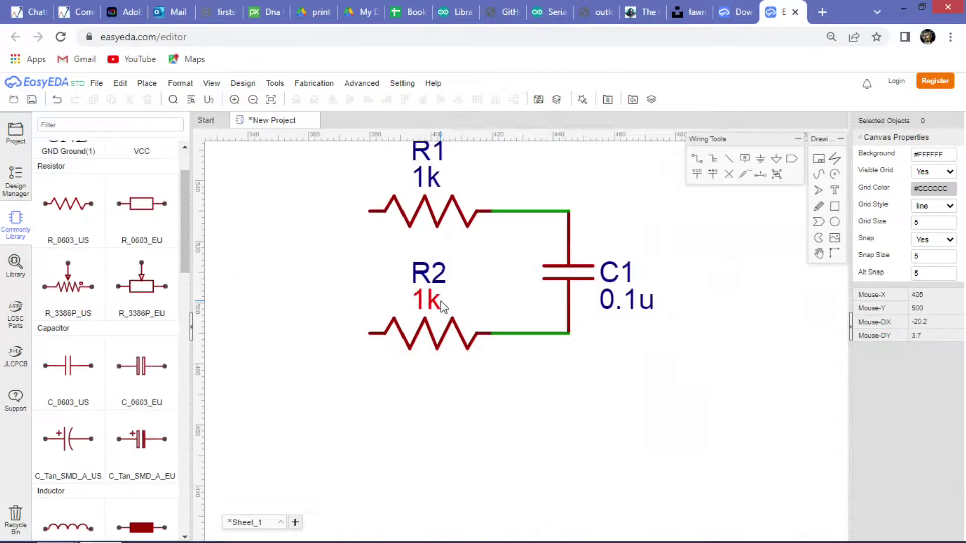
# Wire R1's left pin down to R2's left pin, closing the loop.
pyautogui.click(697, 162)
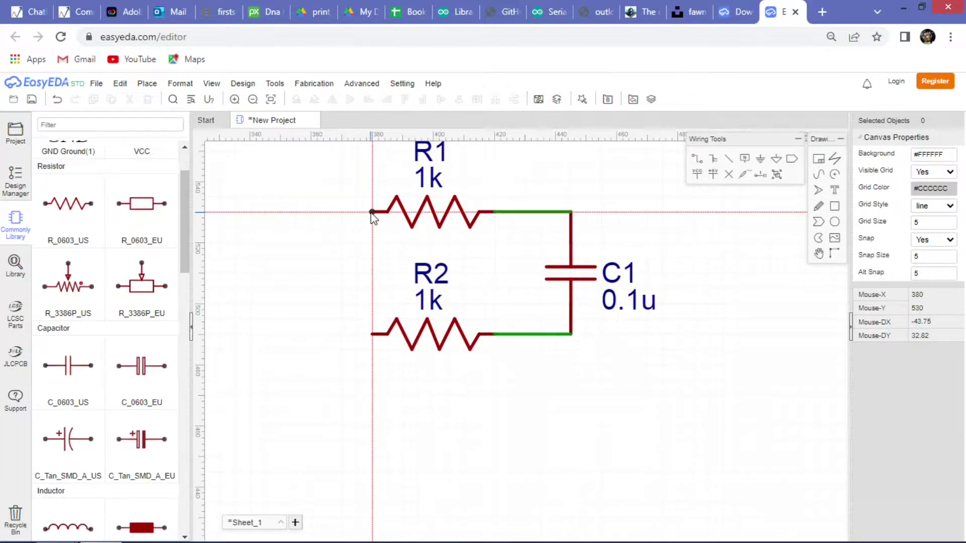
pyautogui.click(373, 212)
pyautogui.click(341, 334)
pyautogui.click(371, 334)
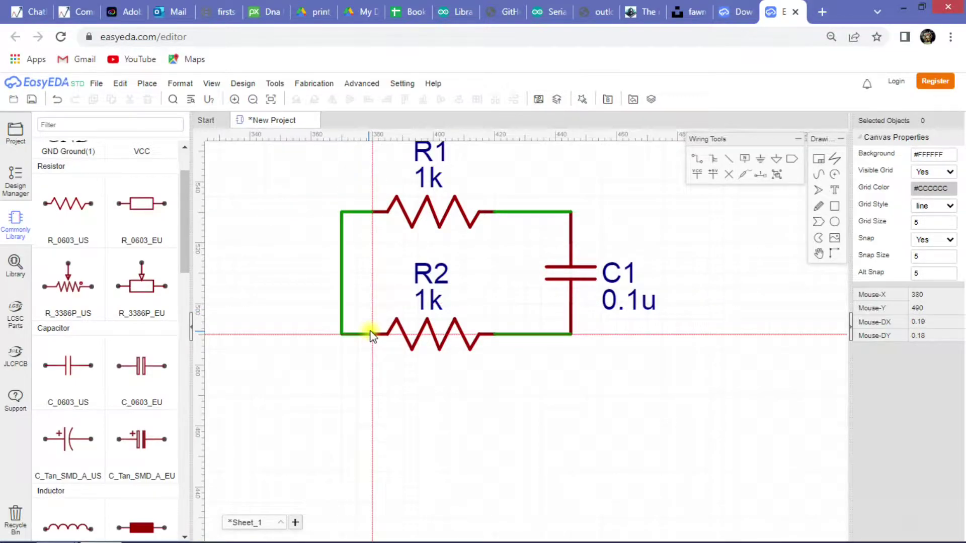
pyautogui.press('Escape')
pyautogui.scroll(-2, 394, 298)
pyautogui.scroll(2, 688, 181)
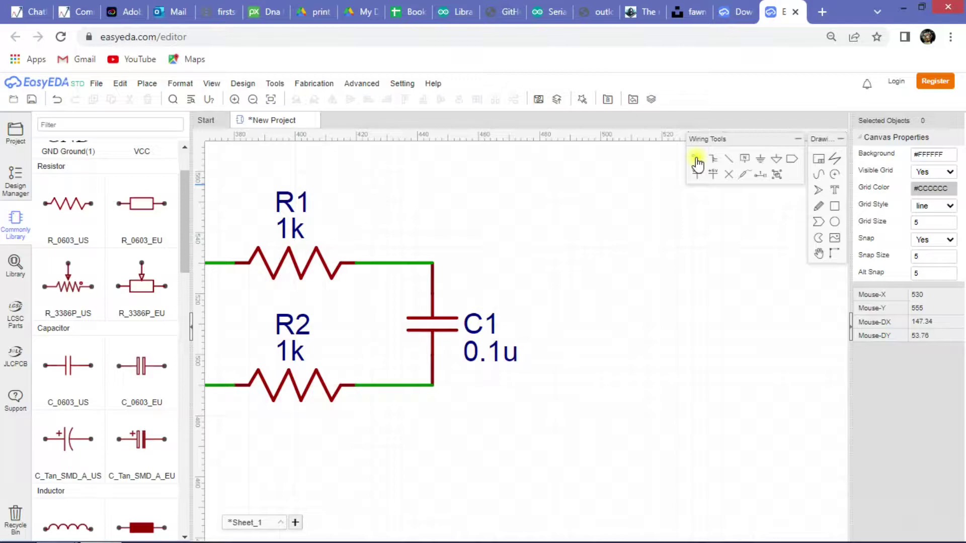
pyautogui.click(696, 164)
pyautogui.click(646, 248)
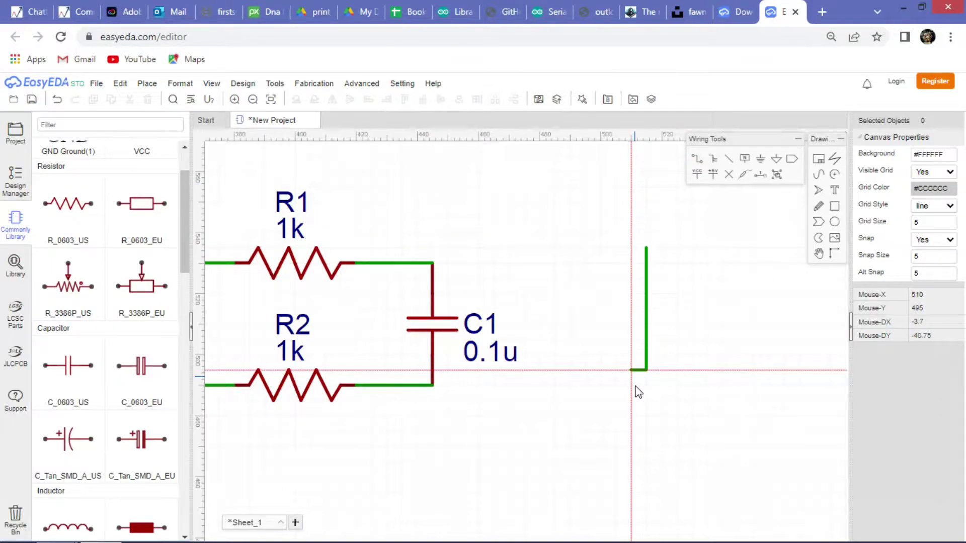
pyautogui.click(646, 416)
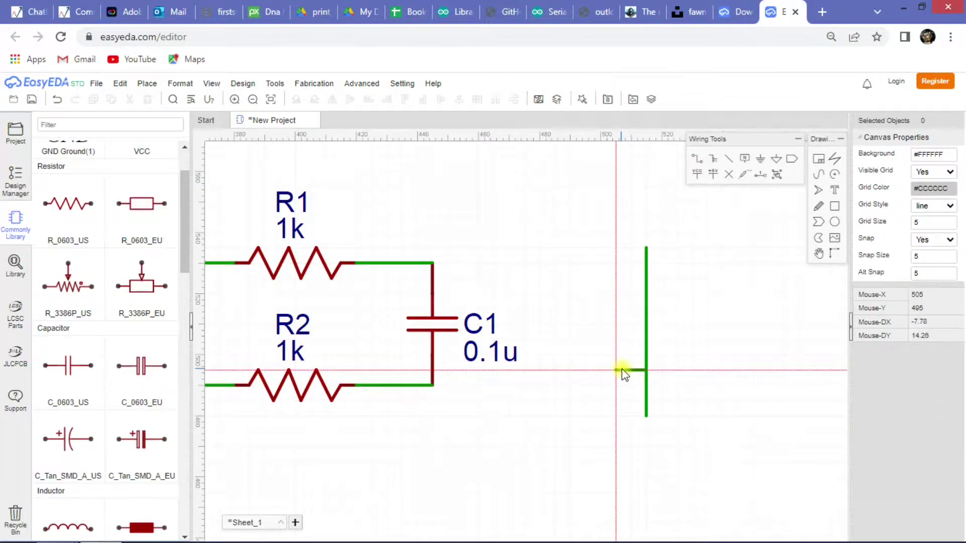
# Place a GND flag to the right of the circuit.
pyautogui.click(760, 159)
pyautogui.click(753, 308)
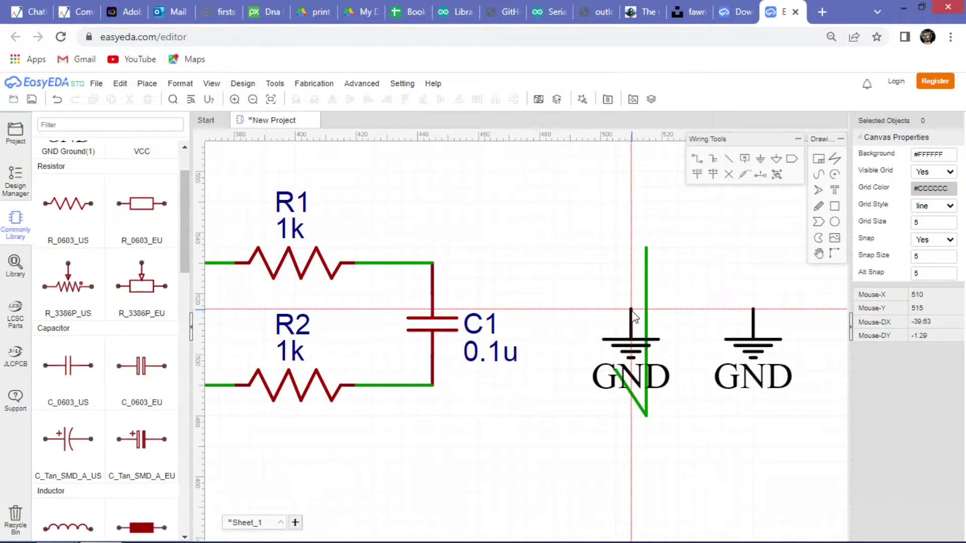
pyautogui.press('Escape')
pyautogui.scroll(-1, 577, 282)
pyautogui.scroll(1, 571, 402)
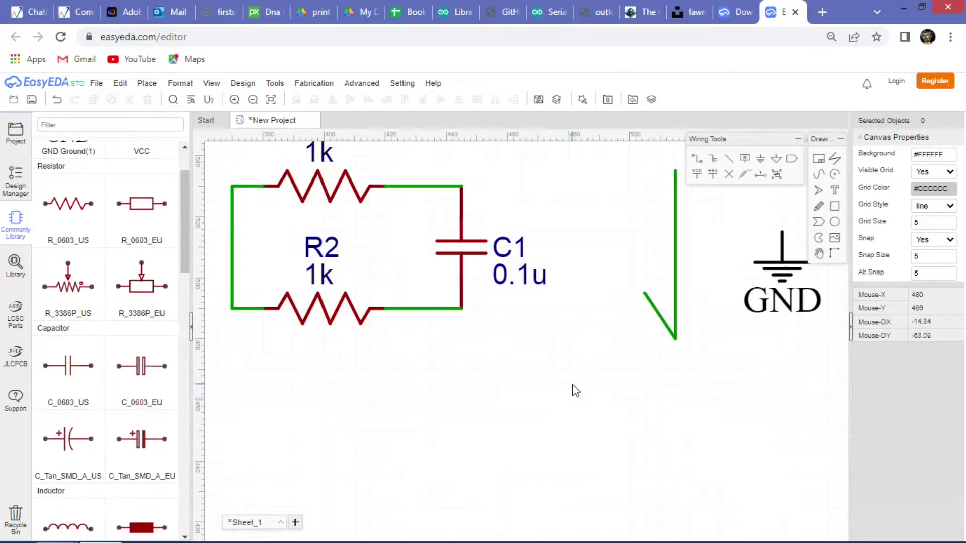
pyautogui.click(565, 424)
pyautogui.click(450, 394)
pyautogui.scroll(-4, 681, 334)
pyautogui.scroll(3, 616, 329)
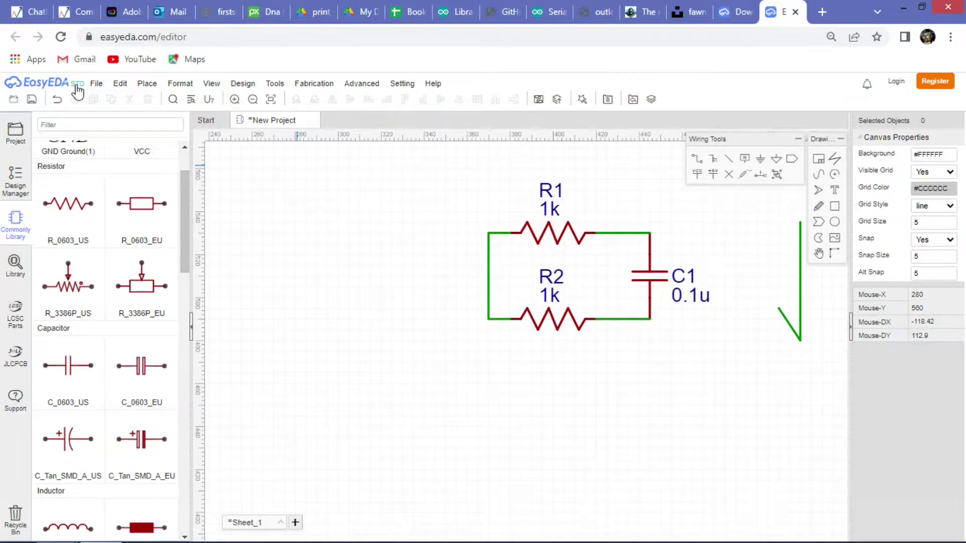
pyautogui.click(77, 84)
# Discard the resistor-capacitor sheet with Don't Save and create a new blank schematic.
pyautogui.click(455, 327)
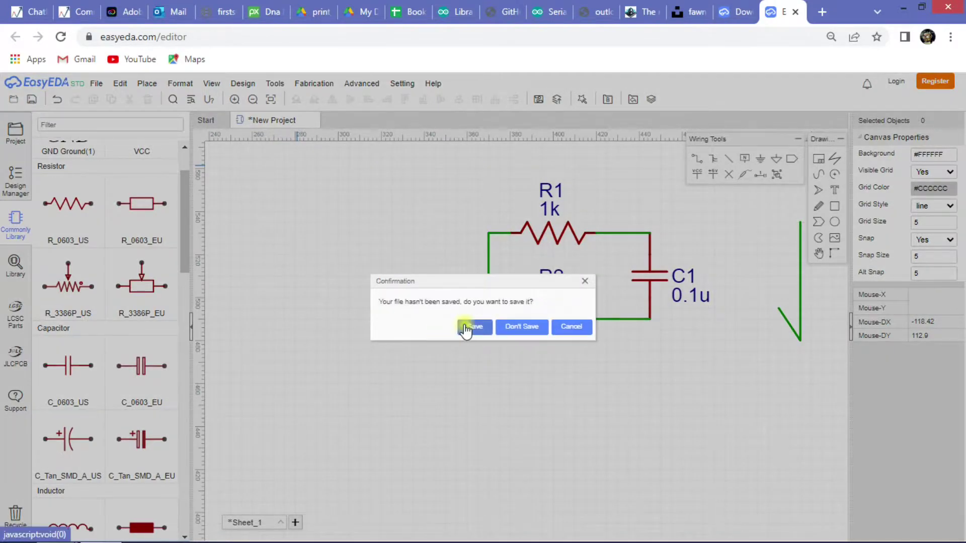
pyautogui.click(513, 330)
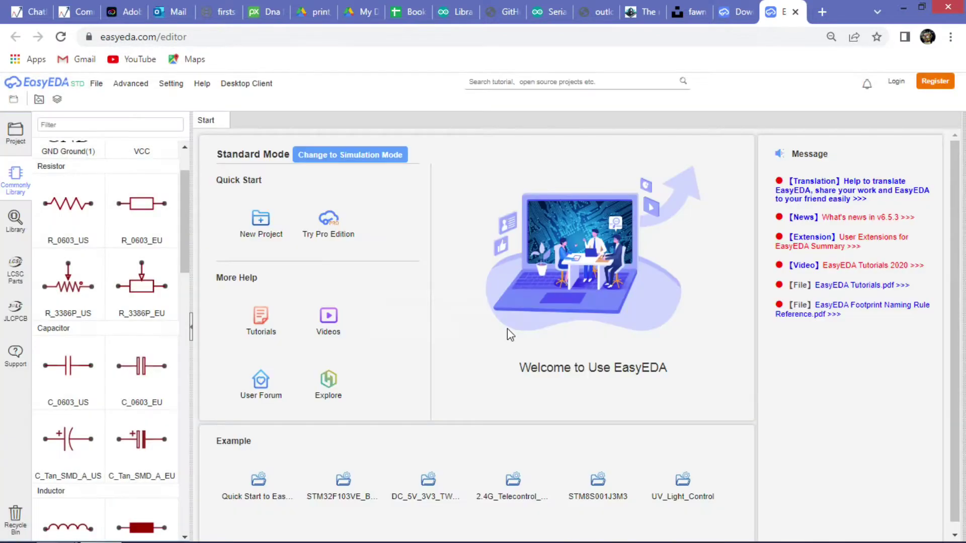
pyautogui.click(16, 133)
pyautogui.click(96, 83)
pyautogui.moveTo(126, 97)
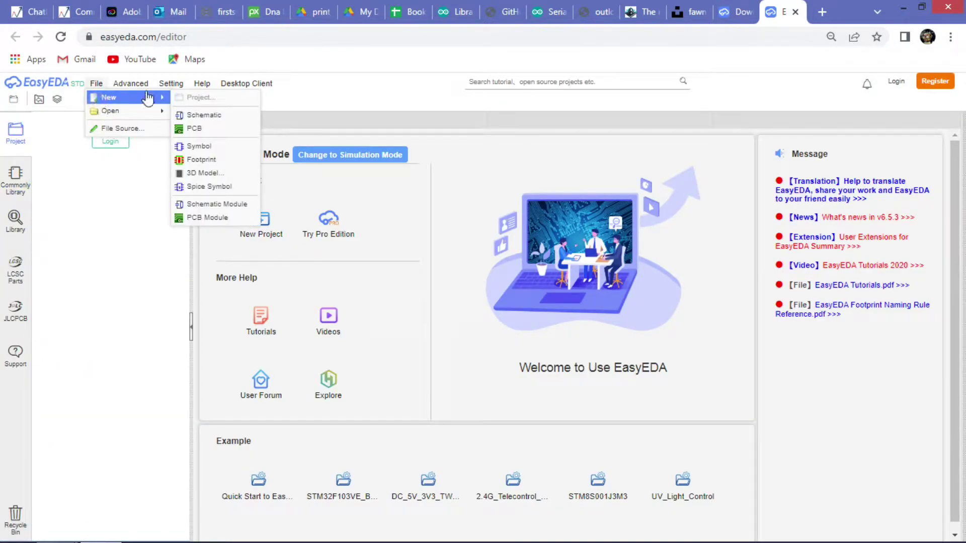
pyautogui.click(201, 116)
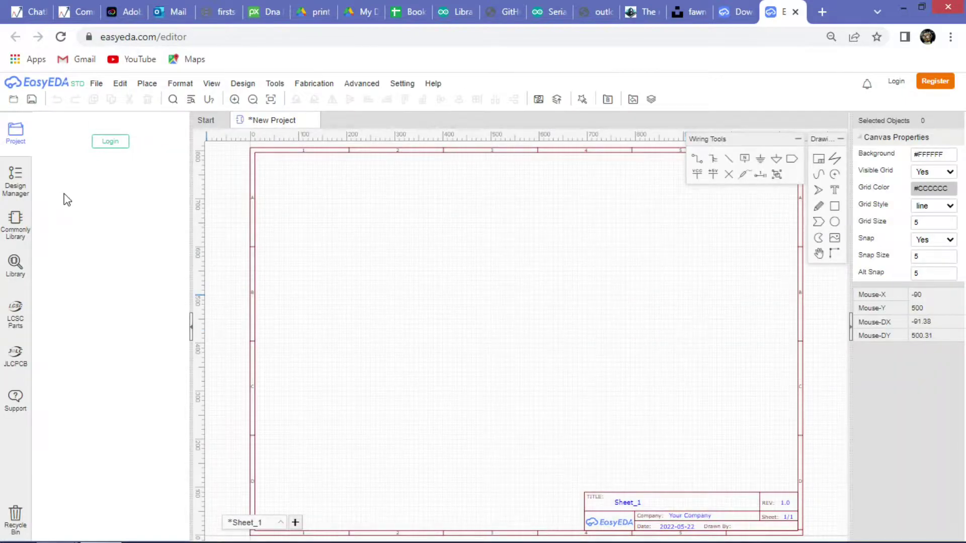
pyautogui.scroll(-15, 135, 381)
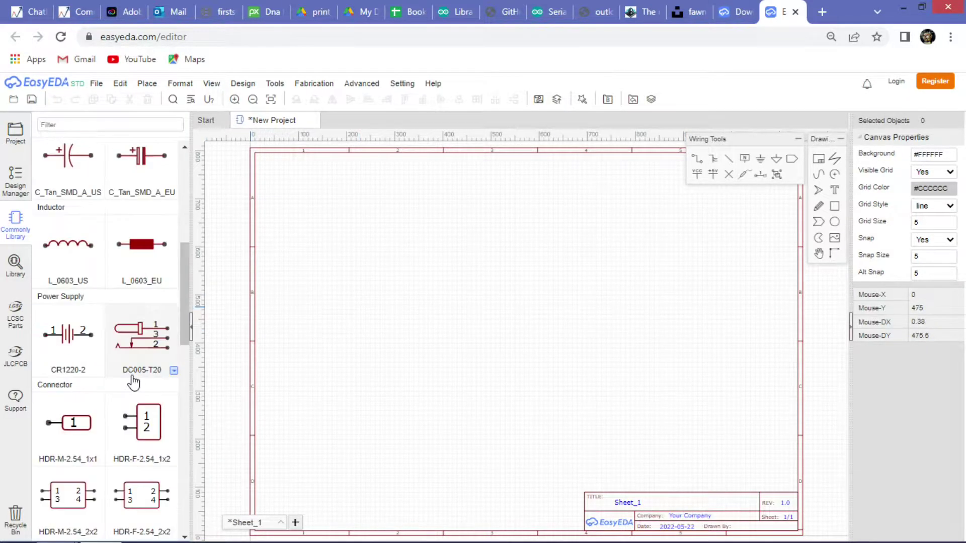
pyautogui.click(15, 264)
pyautogui.click(13, 190)
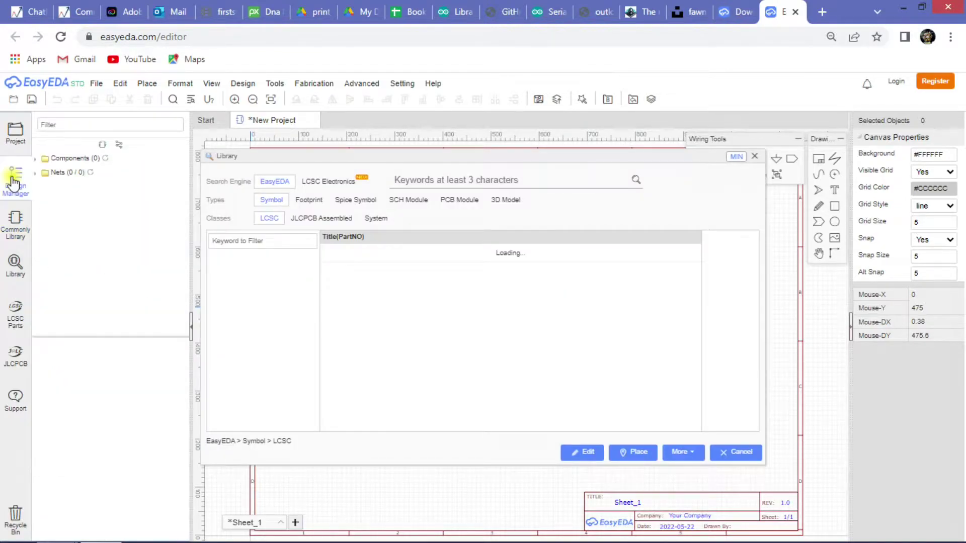
pyautogui.click(15, 221)
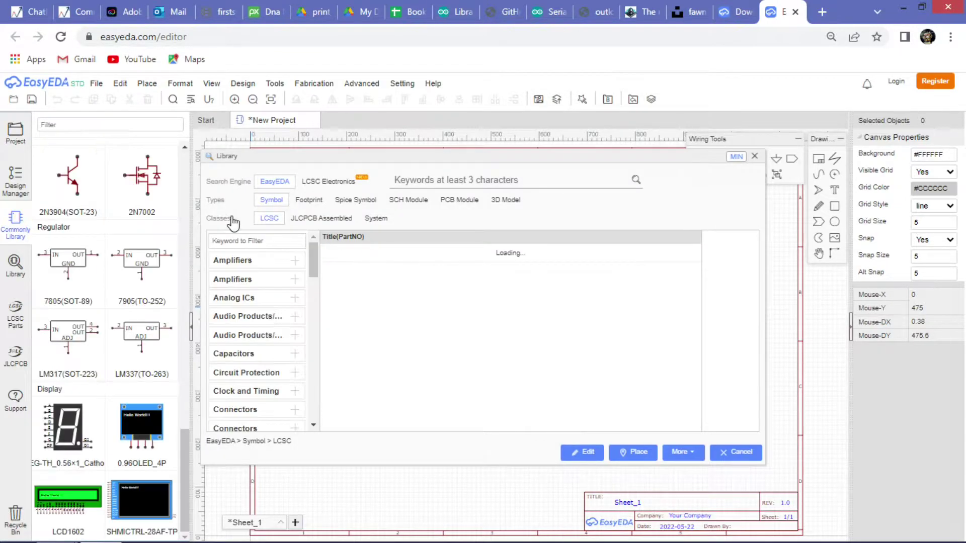
pyautogui.click(753, 155)
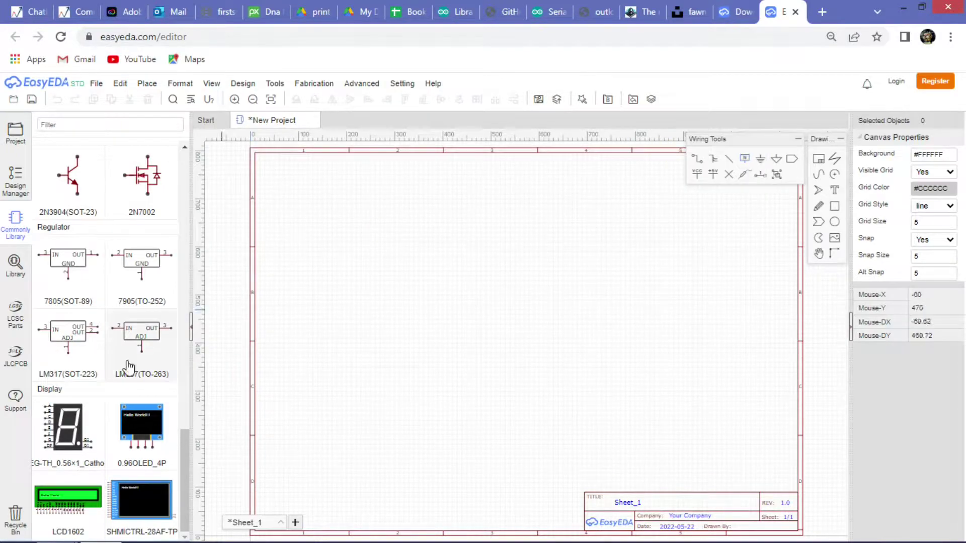
pyautogui.scroll(15, 133, 417)
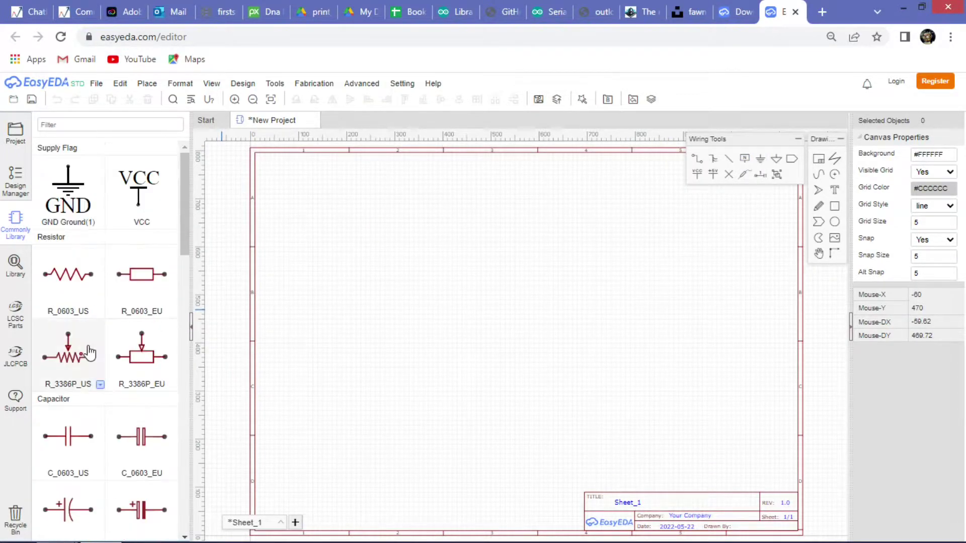
pyautogui.rightClick(370, 276)
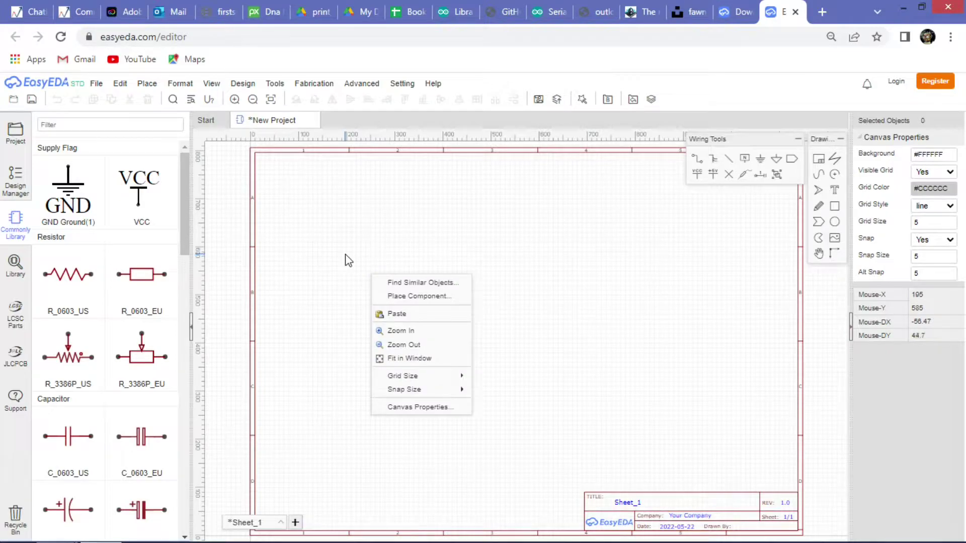
pyautogui.click(348, 259)
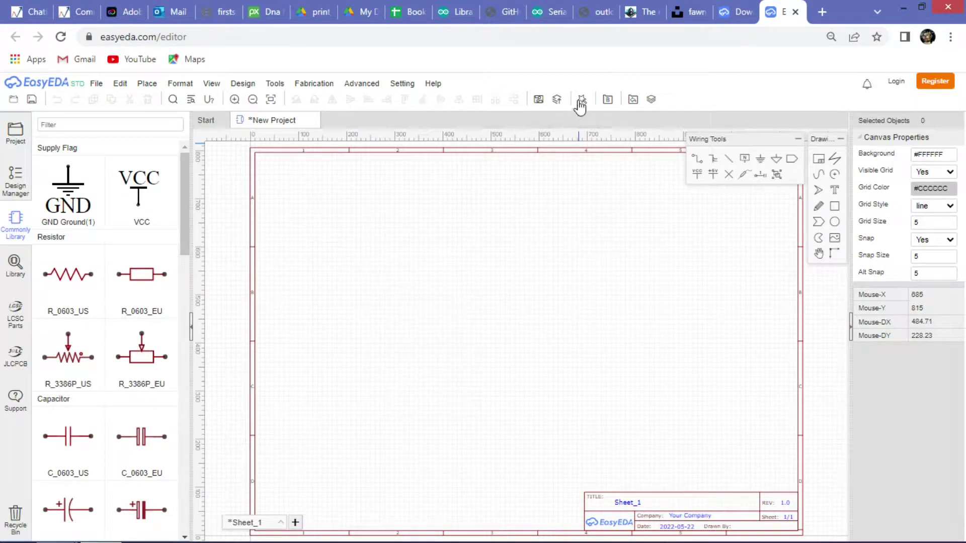
pyautogui.click(243, 83)
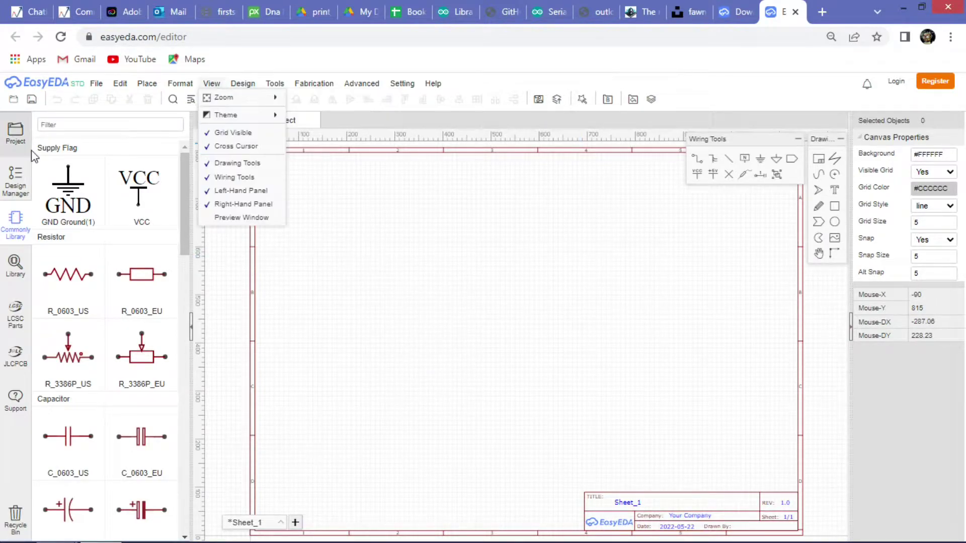
pyautogui.click(16, 269)
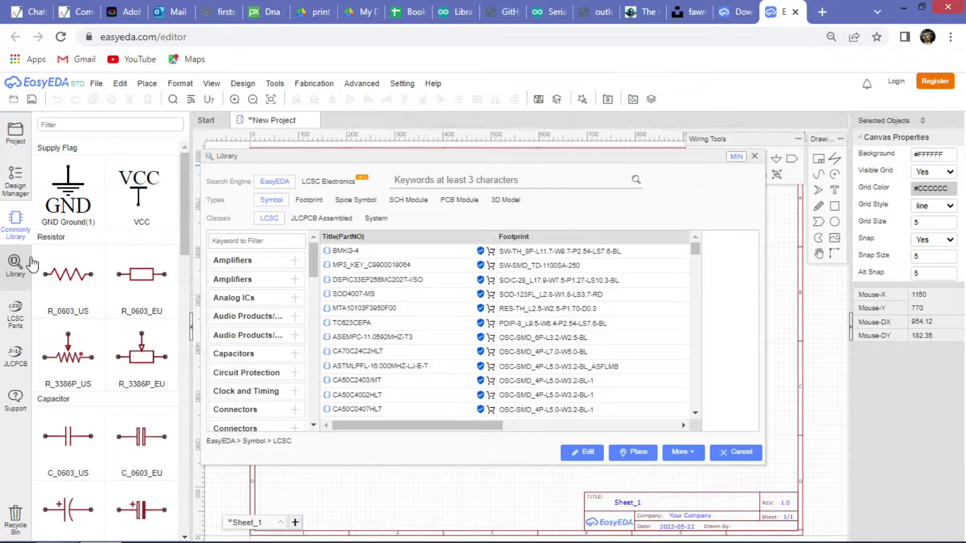
pyautogui.click(755, 159)
pyautogui.scroll(-10, 87, 399)
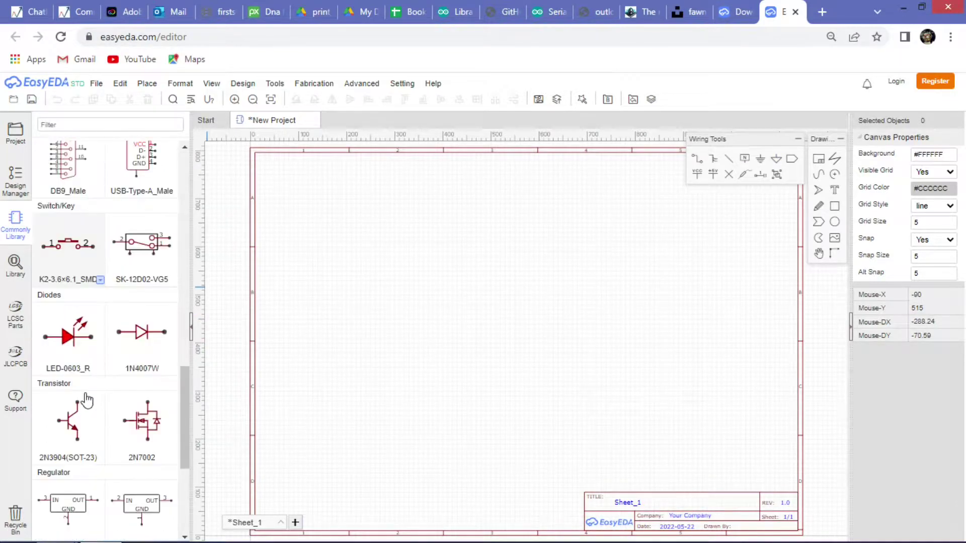
pyautogui.scroll(-5, 86, 400)
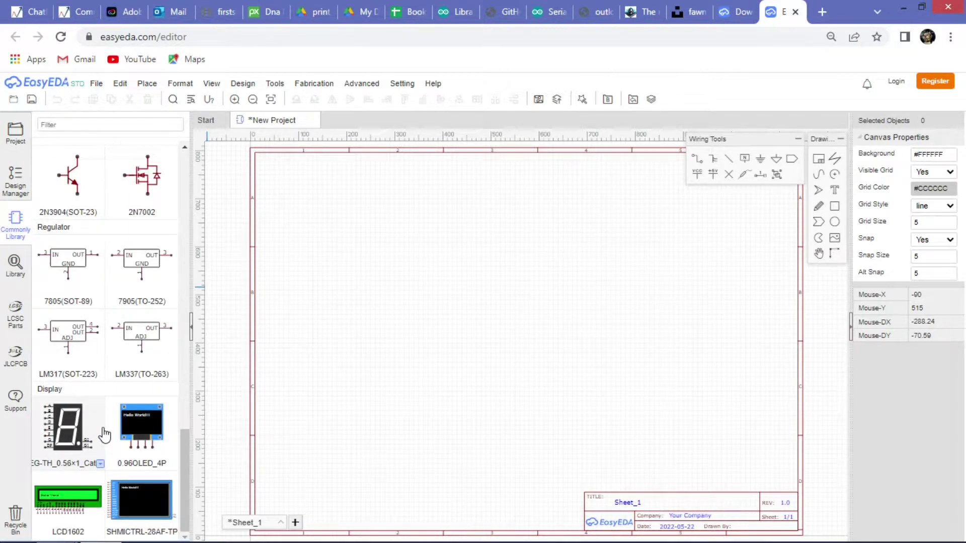
pyautogui.scroll(10, 104, 434)
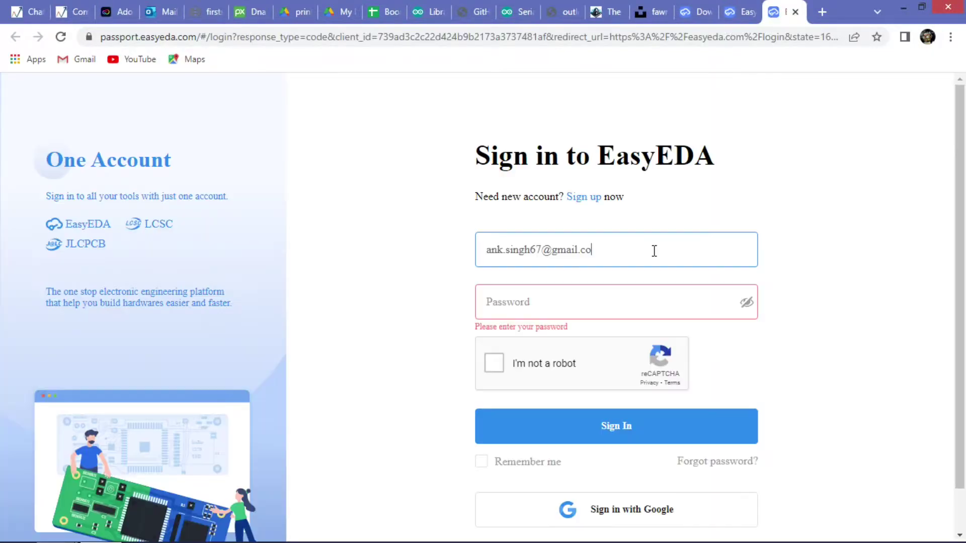
# Correct the account's username or e-mail in the login form.
pyautogui.press('BackSpace')
pyautogui.press('BackSpace')
pyautogui.press('BackSpace')
pyautogui.press('BackSpace')
pyautogui.press('BackSpace')
pyautogui.press('BackSpace')
pyautogui.press('BackSpace')
pyautogui.press('BackSpace')
pyautogui.press('BackSpace')
pyautogui.press('BackSpace')
pyautogui.press('BackSpace')
pyautogui.press('BackSpace')
pyautogui.press('BackSpace')
pyautogui.press('BackSpace')
pyautogui.press('BackSpace')
pyautogui.press('BackSpace')
pyautogui.press('BackSpace')
pyautogui.press('BackSpace')
pyautogui.press('BackSpace')
pyautogui.press('BackSpace')
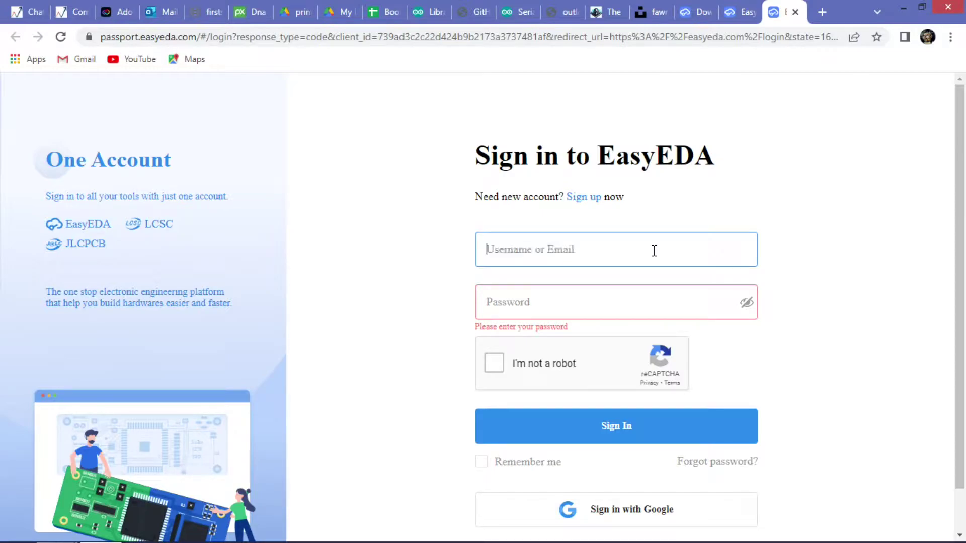
pyautogui.write('ank')
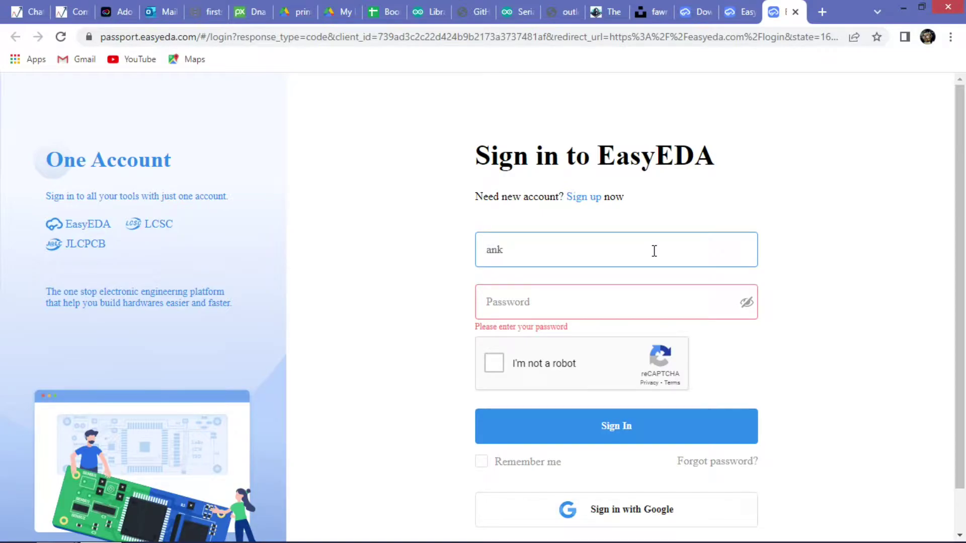
pyautogui.write('.singh')
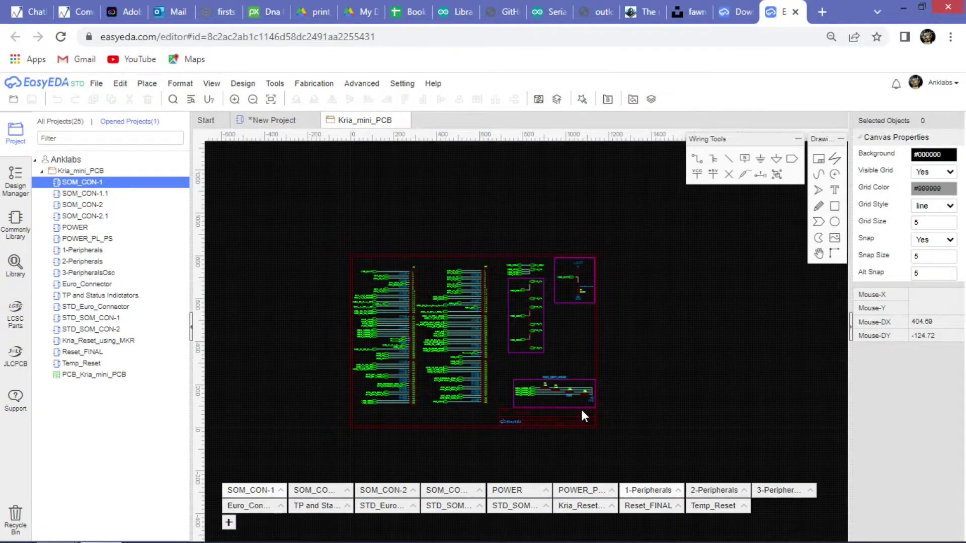
# Bring the whole schematic back into view and close the Kria_mini_PCB project.
pyautogui.scroll(6, 516, 364)
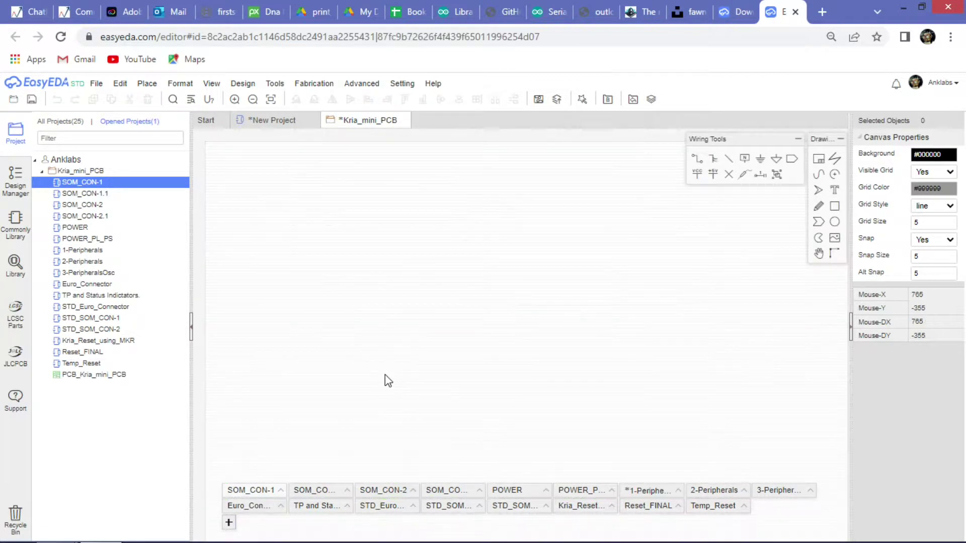
pyautogui.scroll(-5, 520, 342)
pyautogui.hotkey('ctrl', 's')
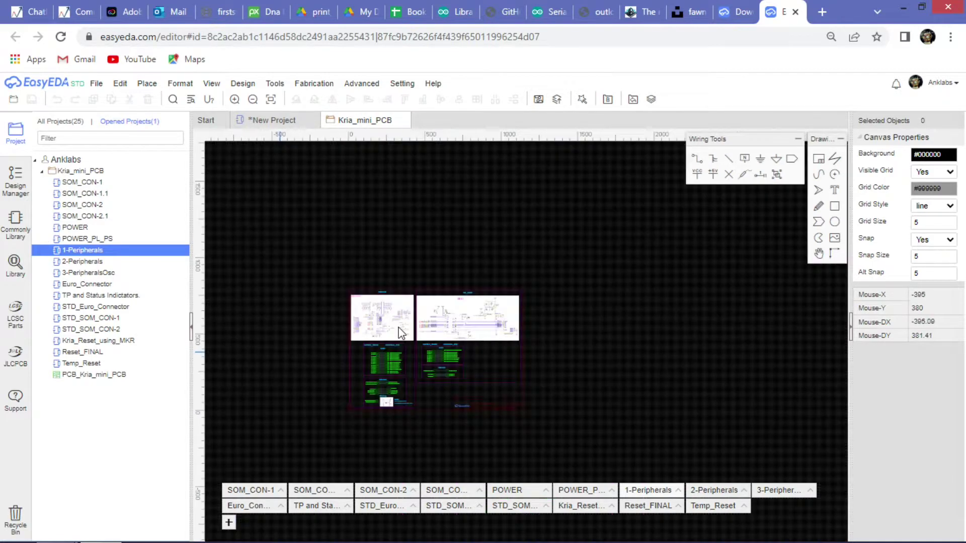
pyautogui.click(403, 119)
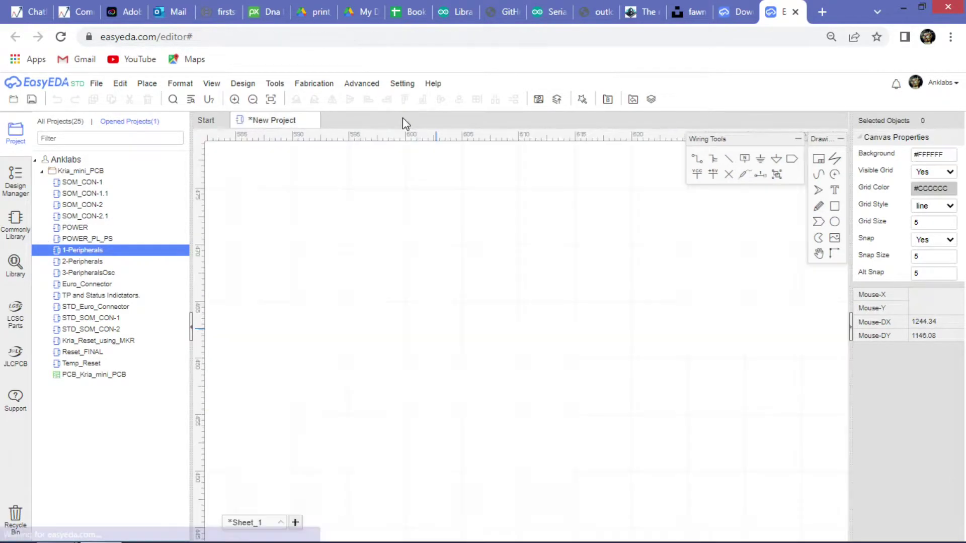
# Browse All Projects to ANKLABS-project > Personal > MODULE > 555_PWM_Controller and open its Sheet_1.
pyautogui.click(41, 171)
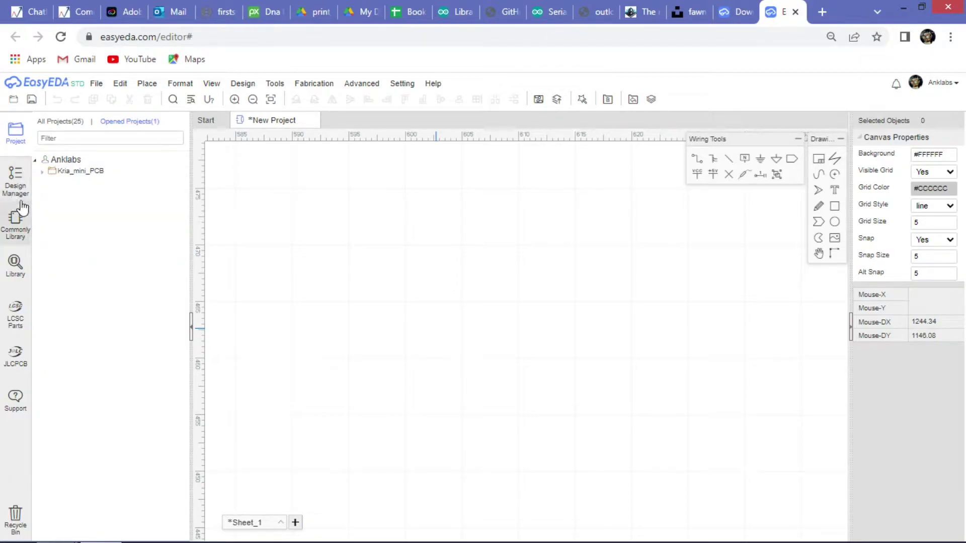
pyautogui.click(56, 126)
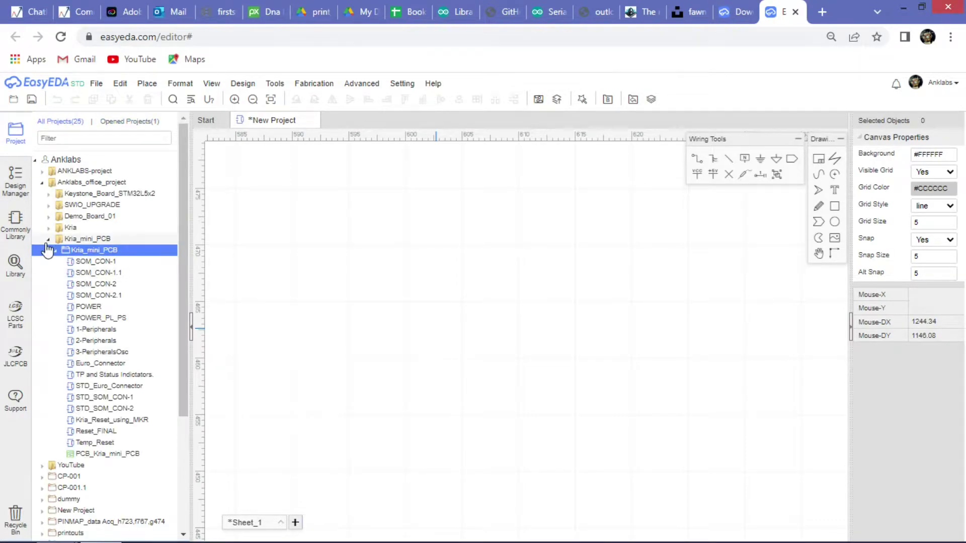
pyautogui.click(42, 171)
pyautogui.click(50, 194)
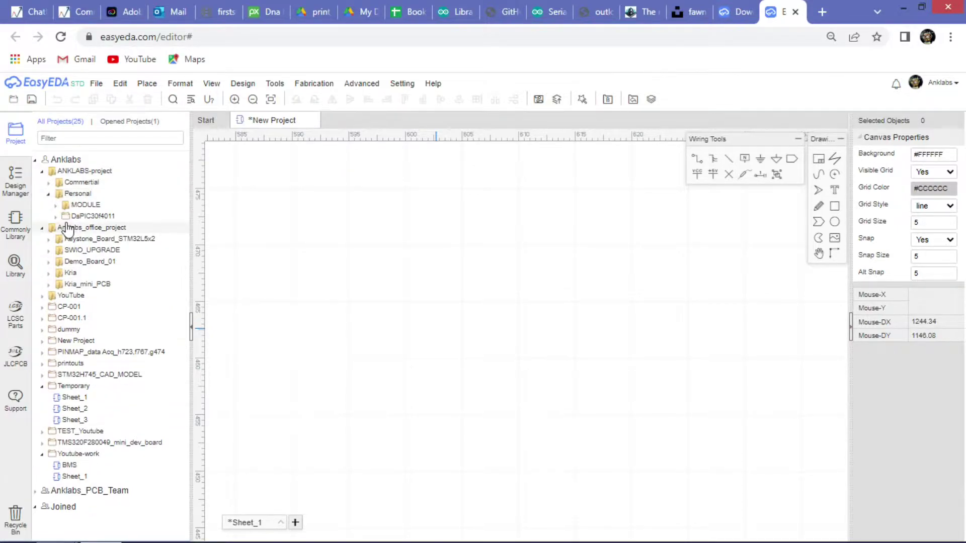
pyautogui.click(55, 206)
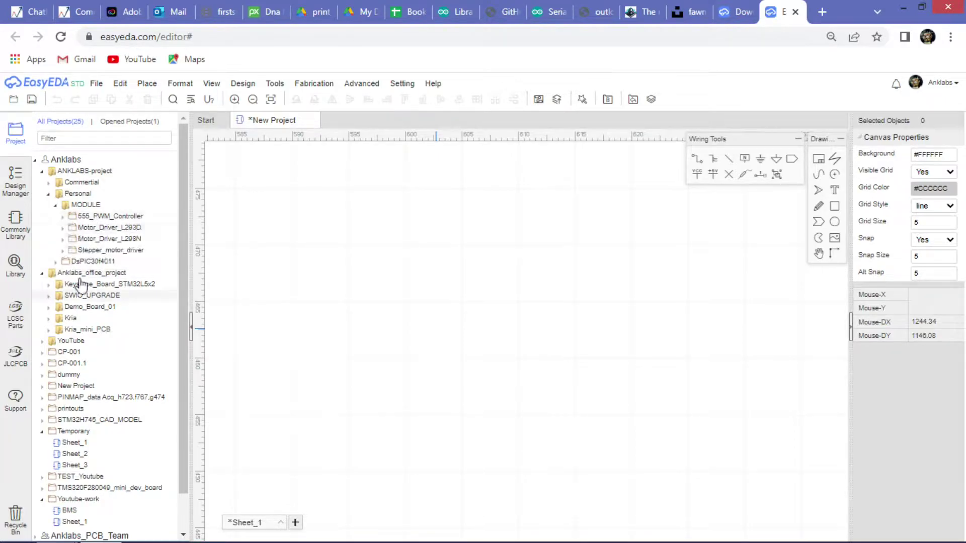
pyautogui.click(63, 219)
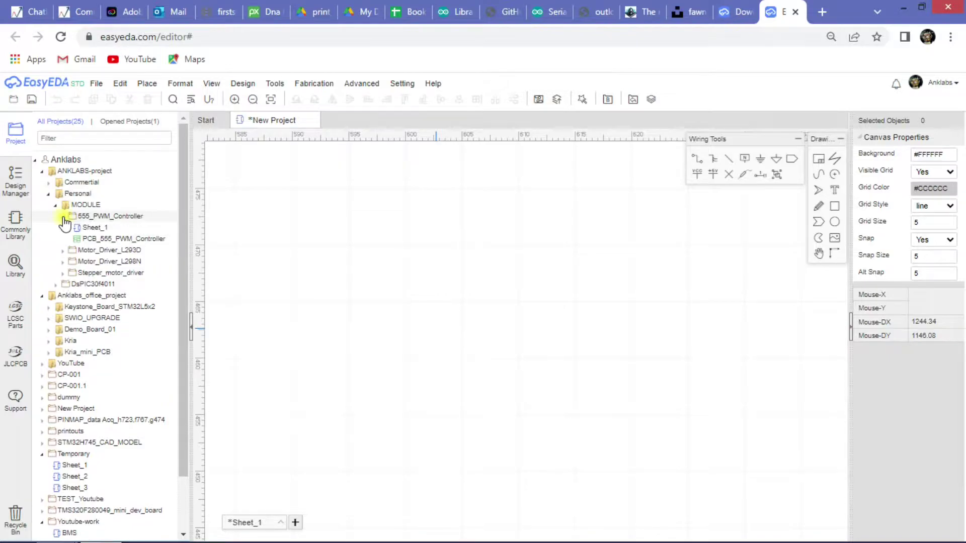
pyautogui.doubleClick(64, 217)
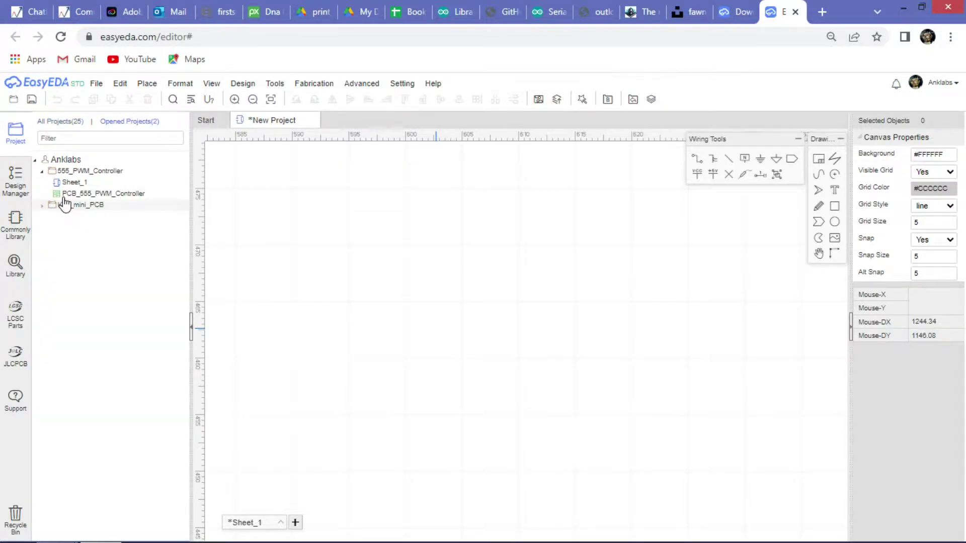
pyautogui.doubleClick(58, 185)
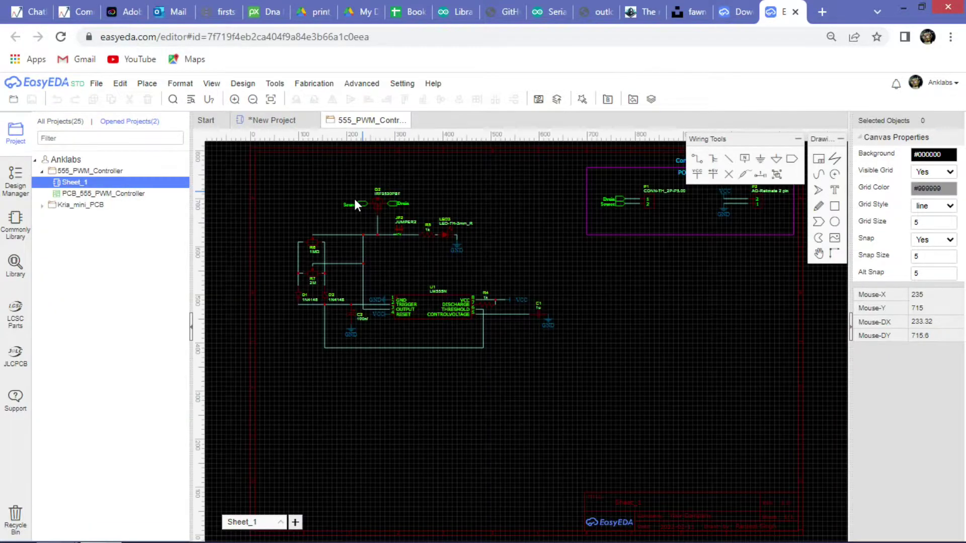
pyautogui.scroll(8, 411, 252)
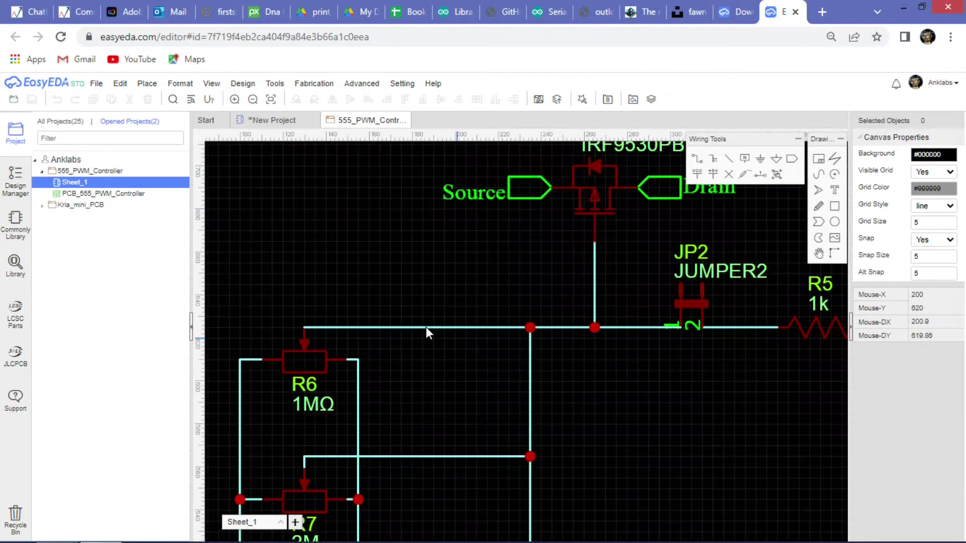
pyautogui.scroll(-4, 426, 327)
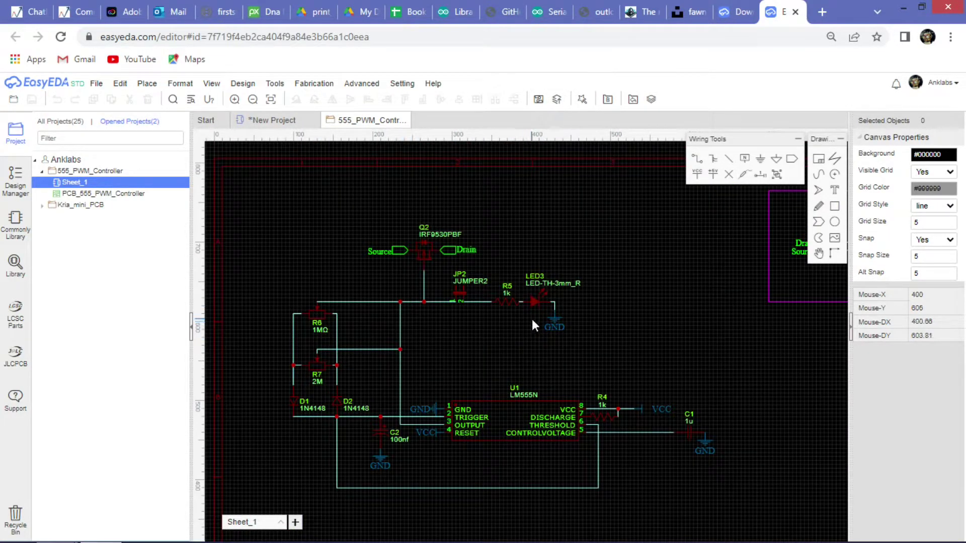
pyautogui.click(212, 83)
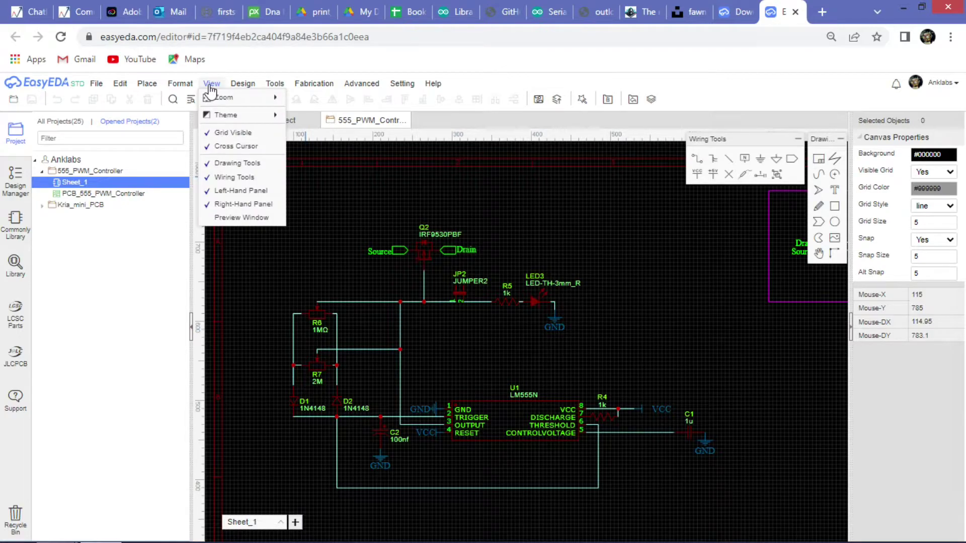
pyautogui.moveTo(229, 116)
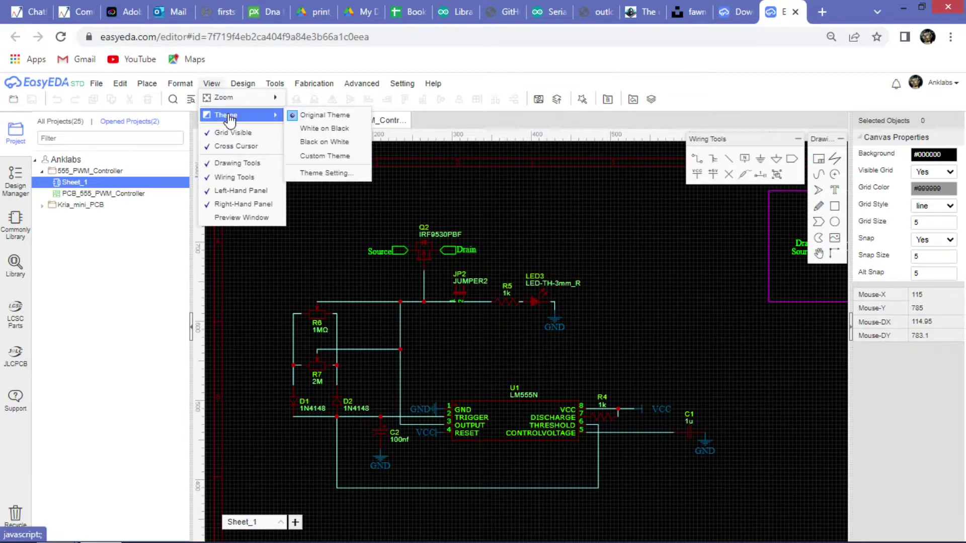
pyautogui.click(329, 132)
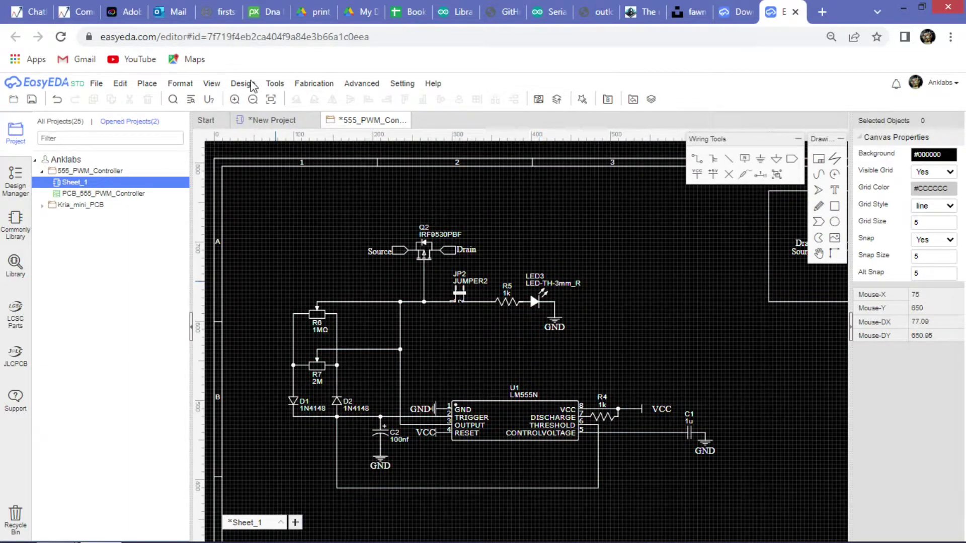
pyautogui.click(213, 84)
pyautogui.moveTo(278, 123)
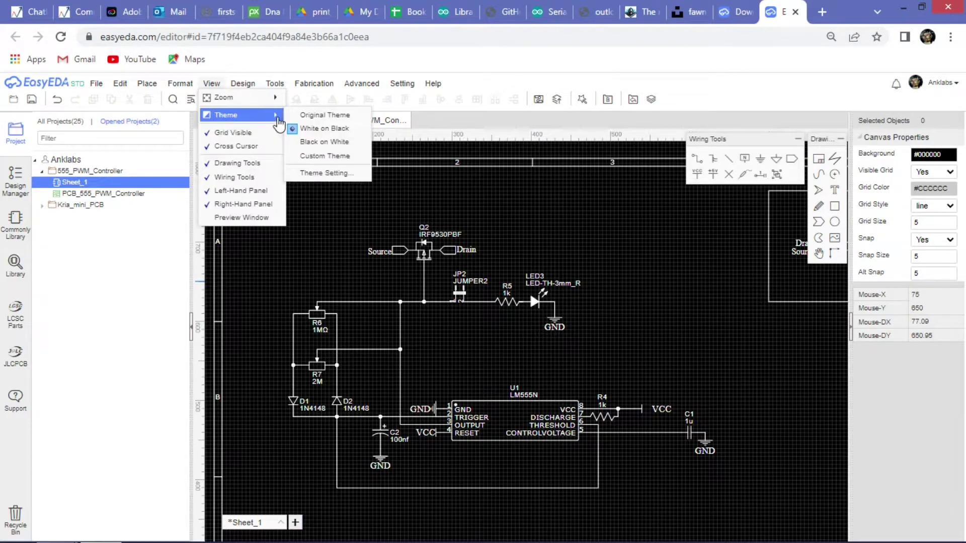
pyautogui.click(325, 156)
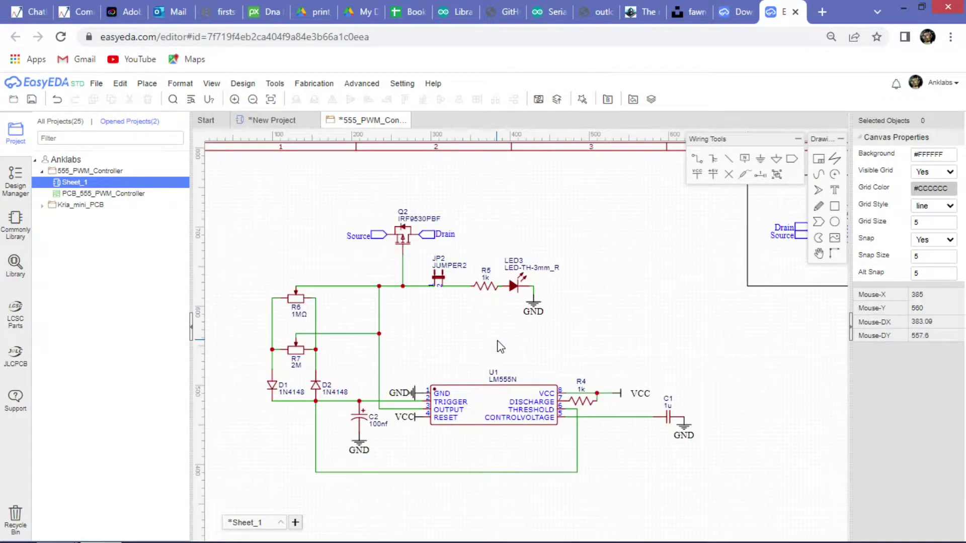
pyautogui.scroll(-3, 501, 347)
pyautogui.scroll(2, 528, 321)
pyautogui.moveTo(211, 83)
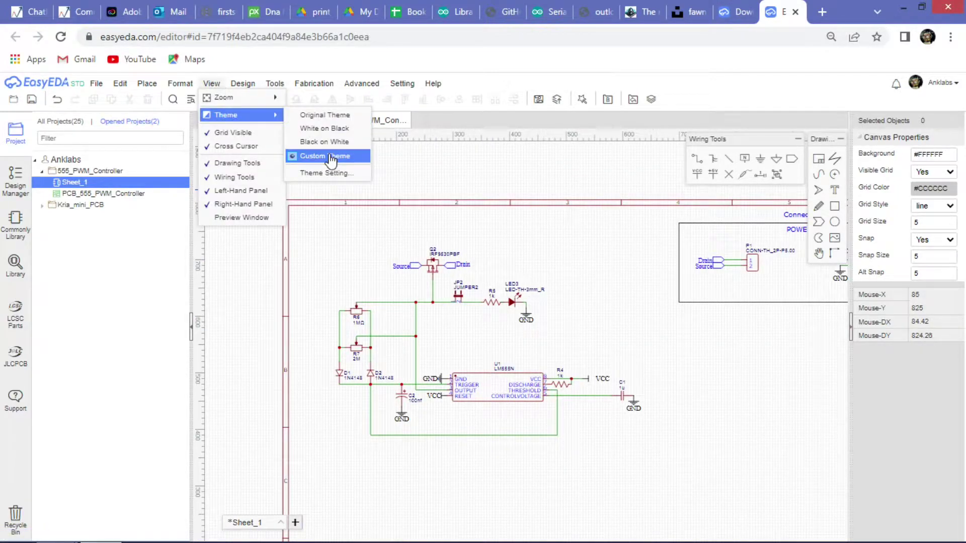
pyautogui.click(610, 306)
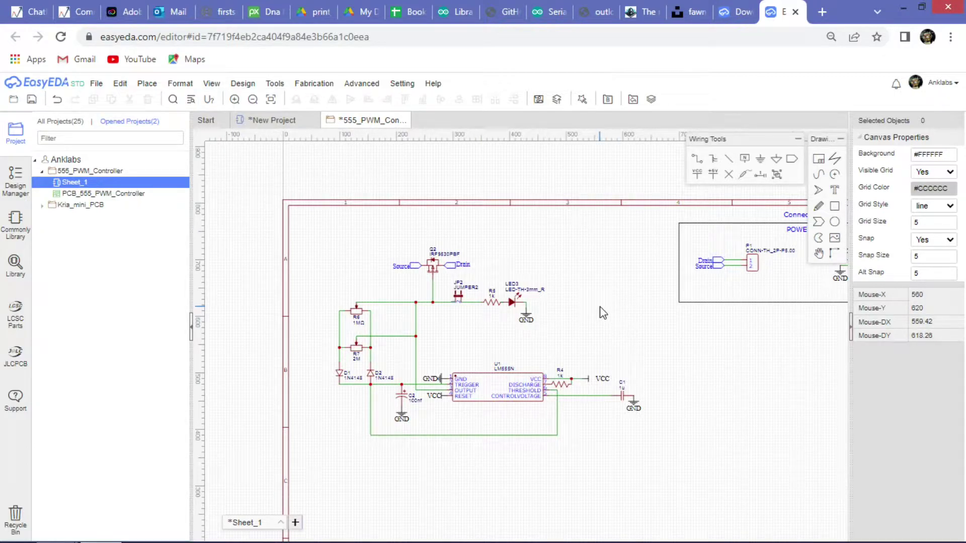
pyautogui.click(211, 84)
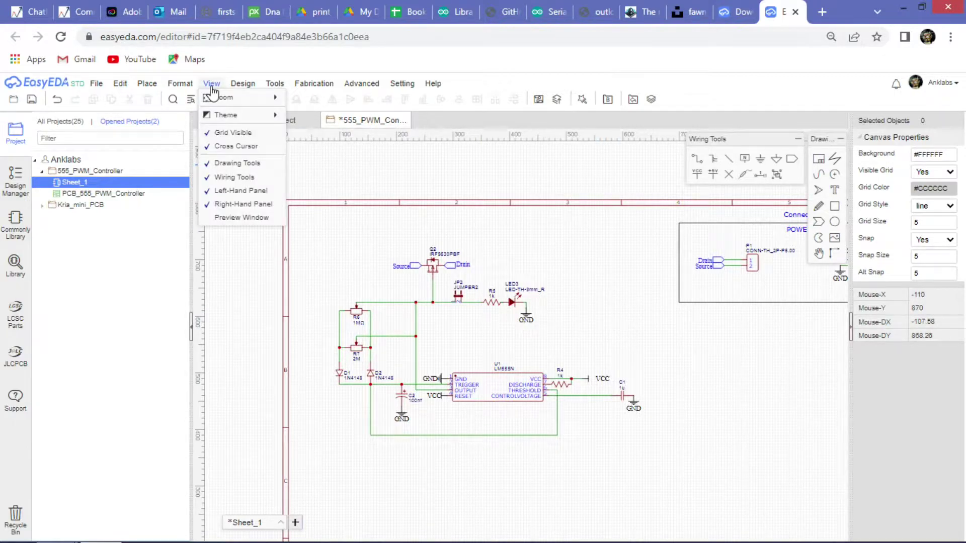
pyautogui.moveTo(229, 115)
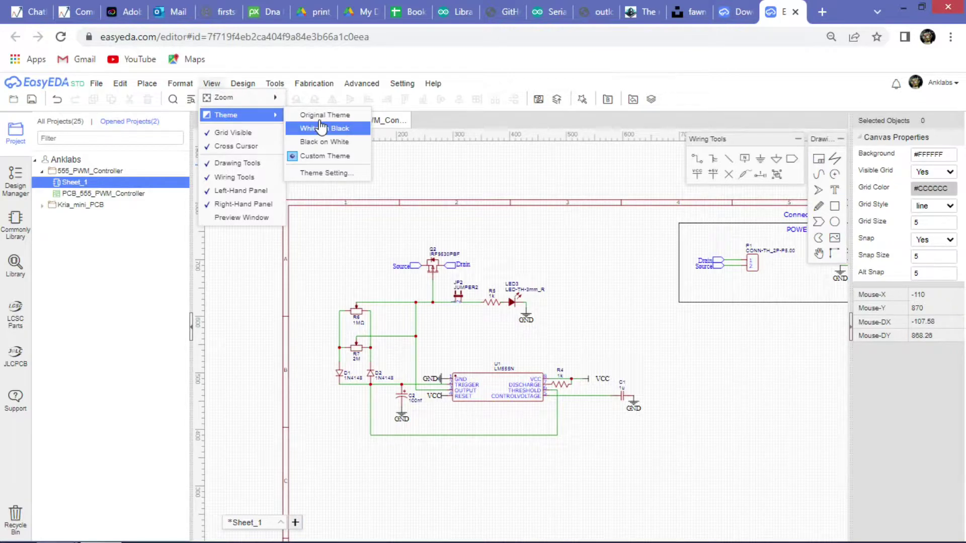
pyautogui.click(321, 234)
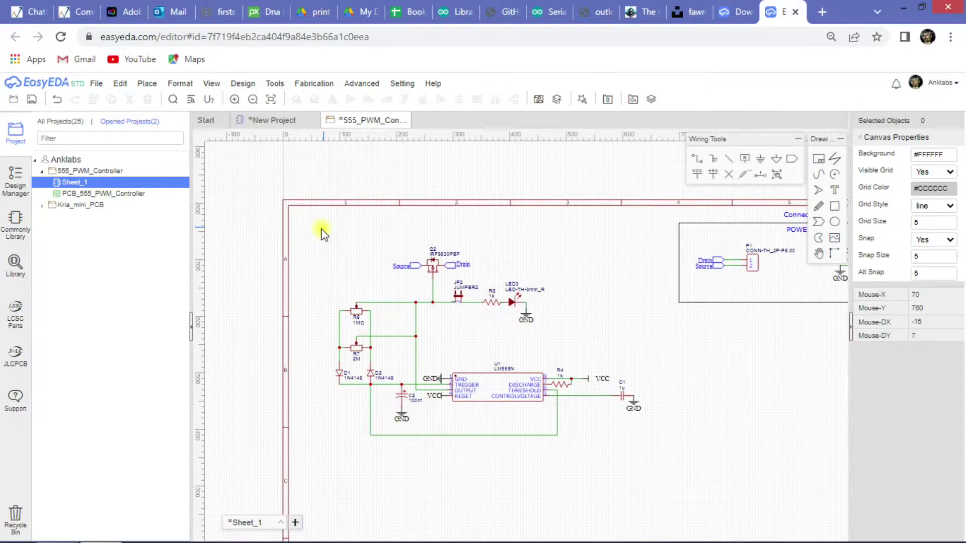
pyautogui.scroll(-2, 397, 256)
pyautogui.scroll(3, 397, 257)
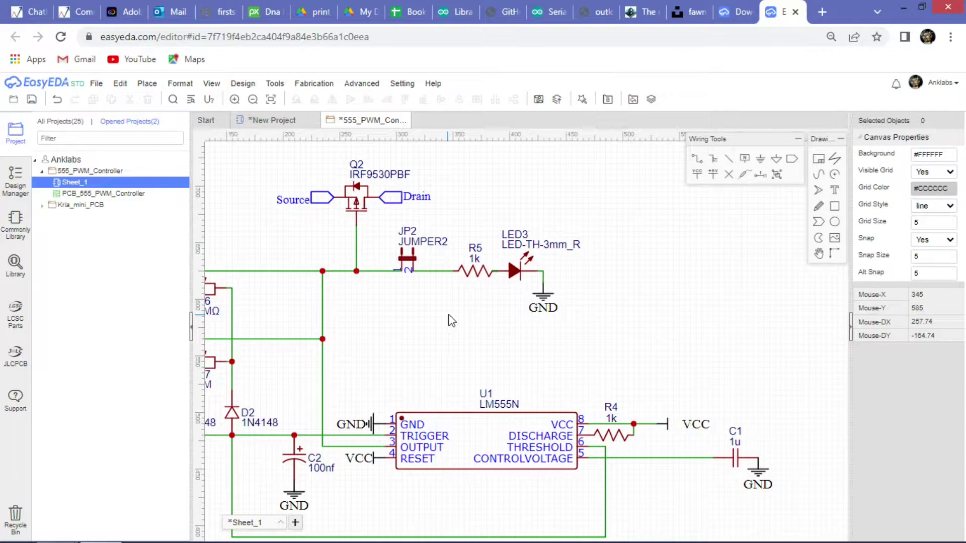
pyautogui.scroll(-1, 448, 317)
pyautogui.click(275, 84)
pyautogui.moveTo(211, 83)
pyautogui.moveTo(221, 115)
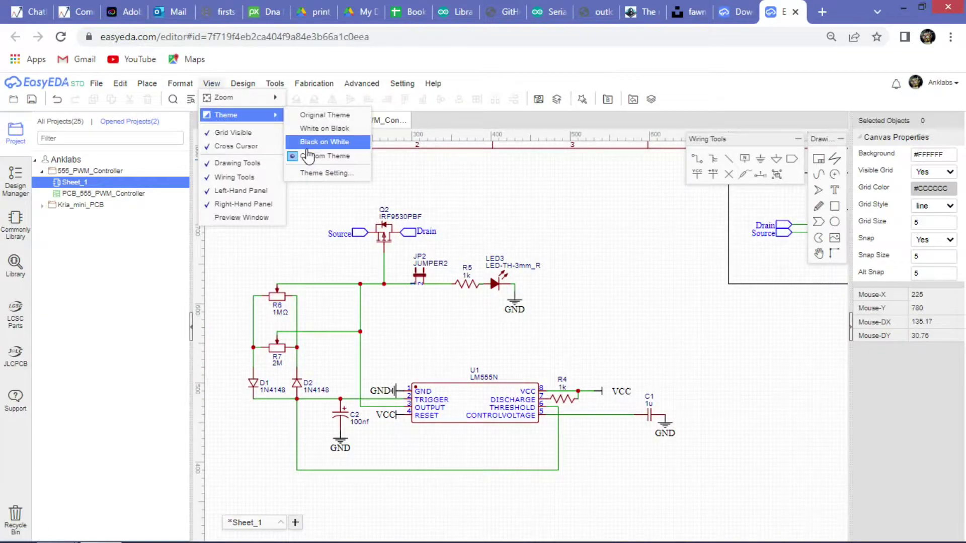
pyautogui.click(314, 173)
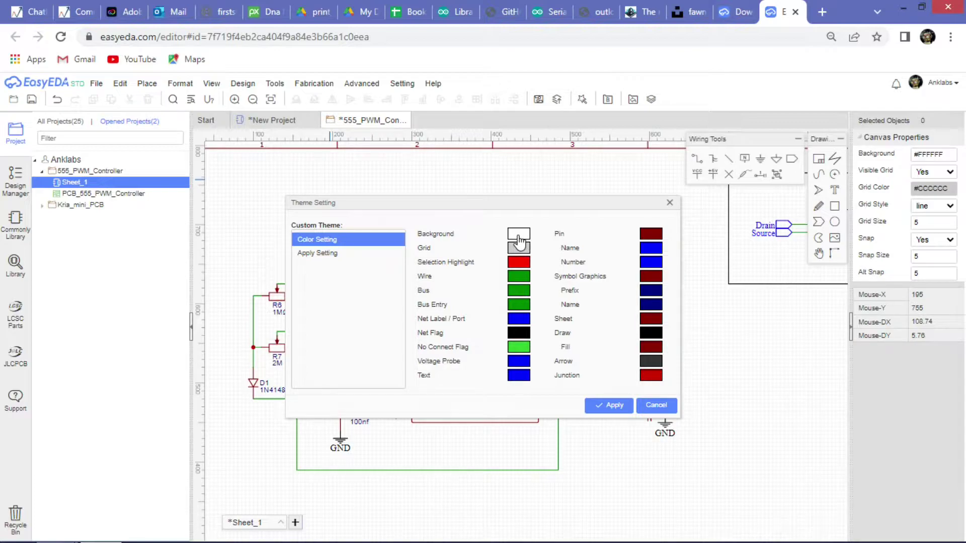
pyautogui.click(659, 414)
pyautogui.scroll(-3, 436, 306)
pyautogui.scroll(3, 436, 305)
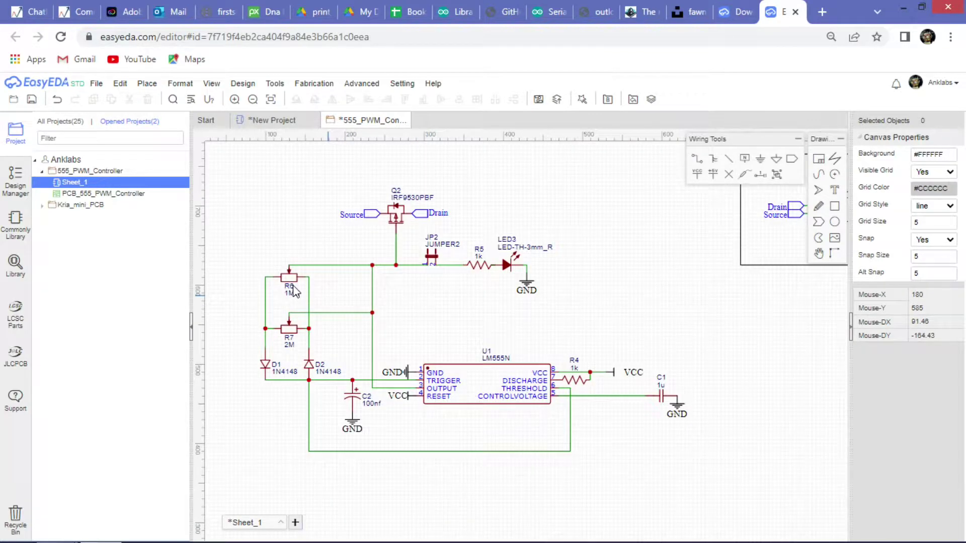
pyautogui.scroll(-3, 340, 314)
pyautogui.scroll(3, 302, 342)
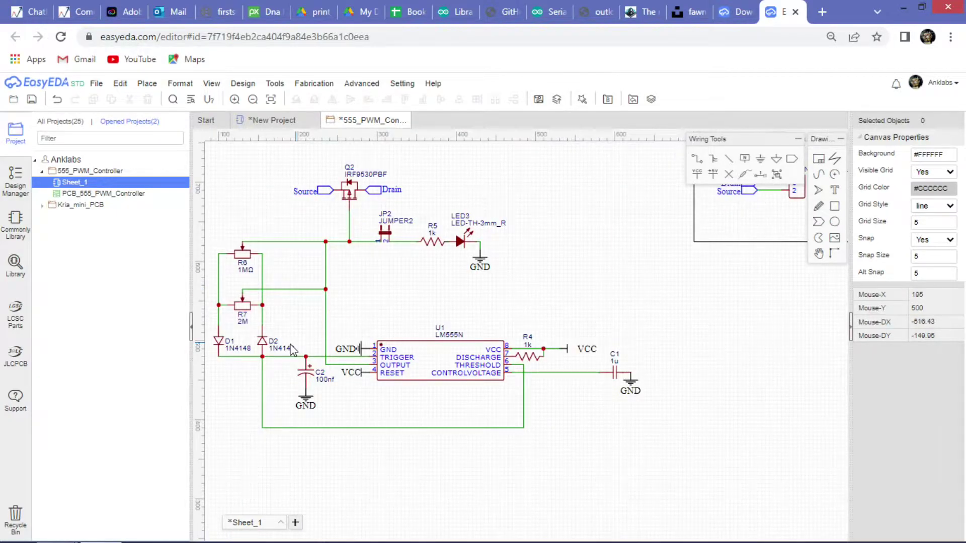
pyautogui.scroll(-1, 302, 341)
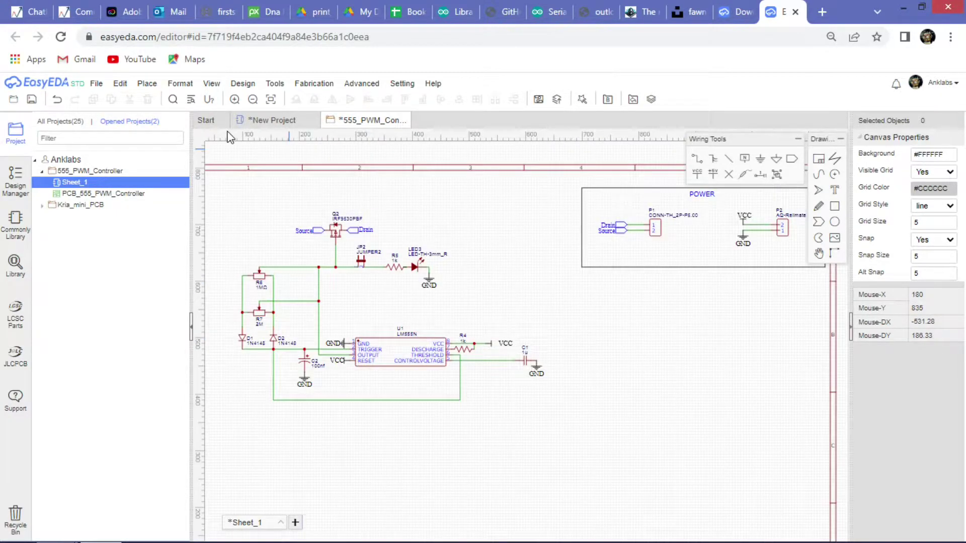
pyautogui.click(237, 84)
pyautogui.doubleClick(132, 194)
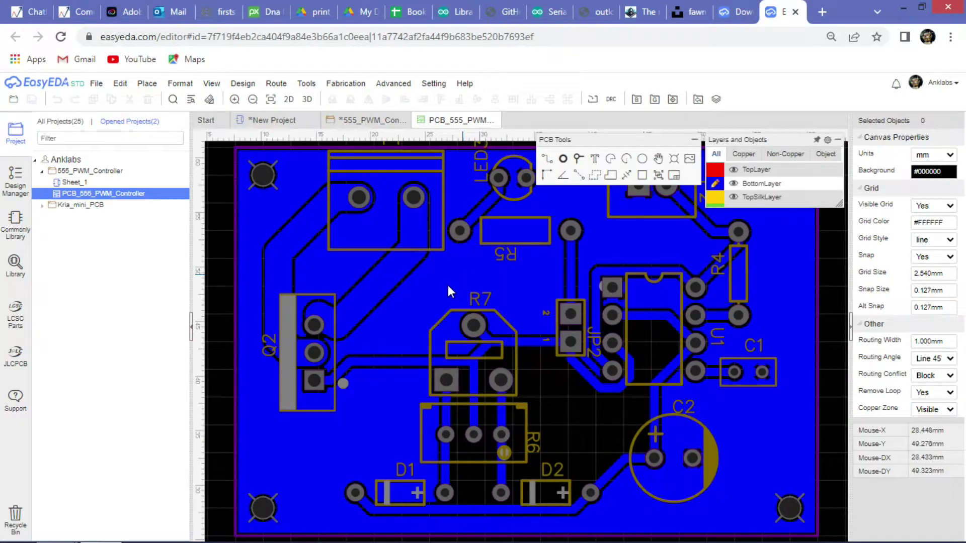
# Make top copper the active layer, then switch back to bottom copper.
pyautogui.scroll(-2, 448, 285)
pyautogui.scroll(1, 439, 303)
pyautogui.scroll(-1, 362, 328)
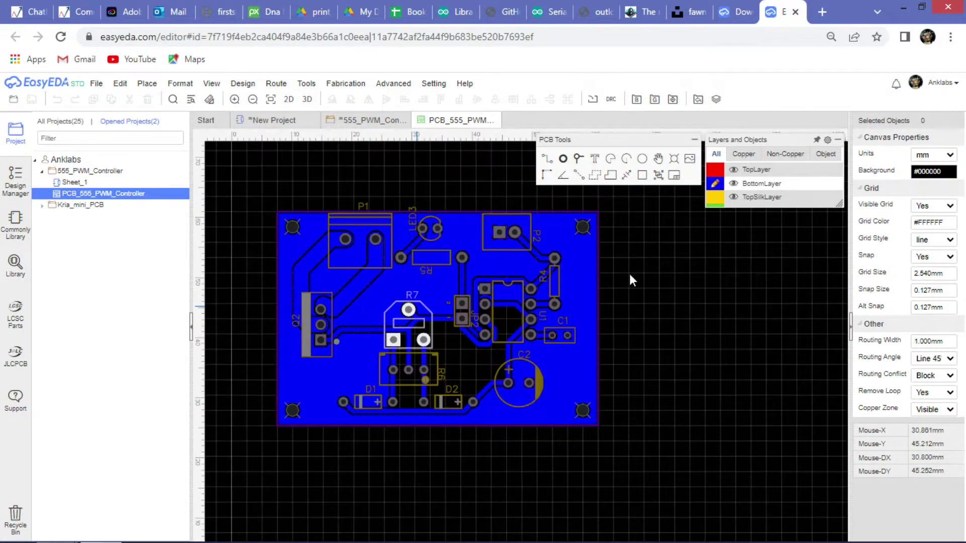
pyautogui.moveTo(737, 162)
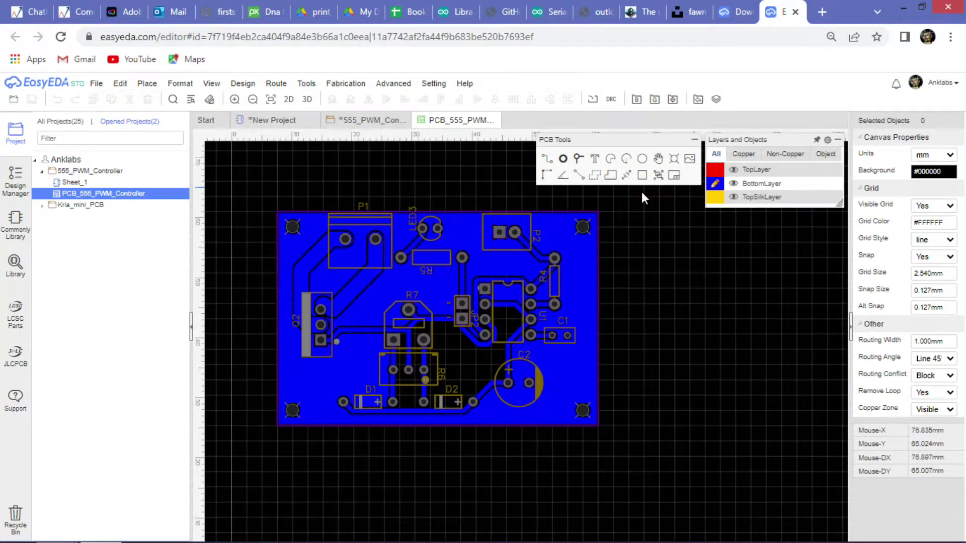
pyautogui.click(715, 170)
pyautogui.click(715, 184)
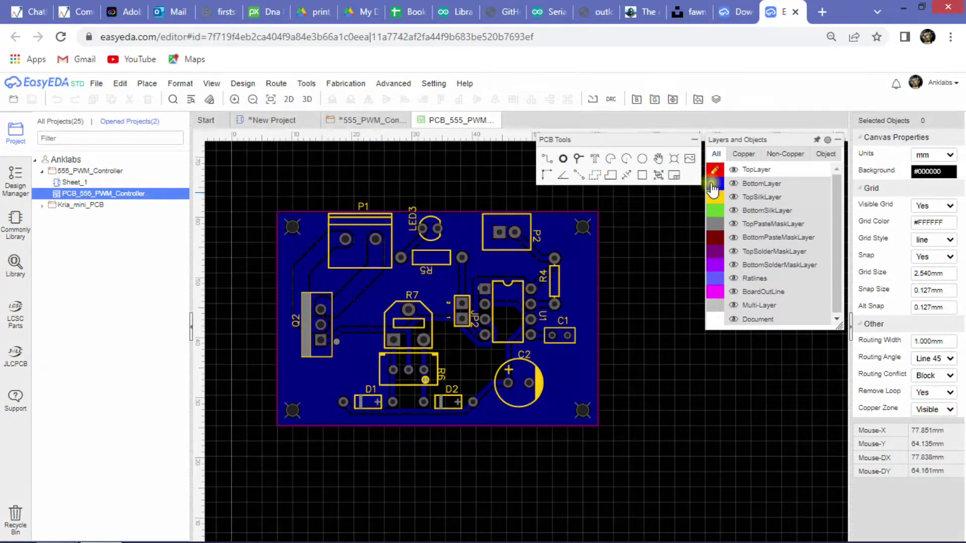
# Preview the board in Photo View, zoom around it, then close the preview.
pyautogui.click(285, 101)
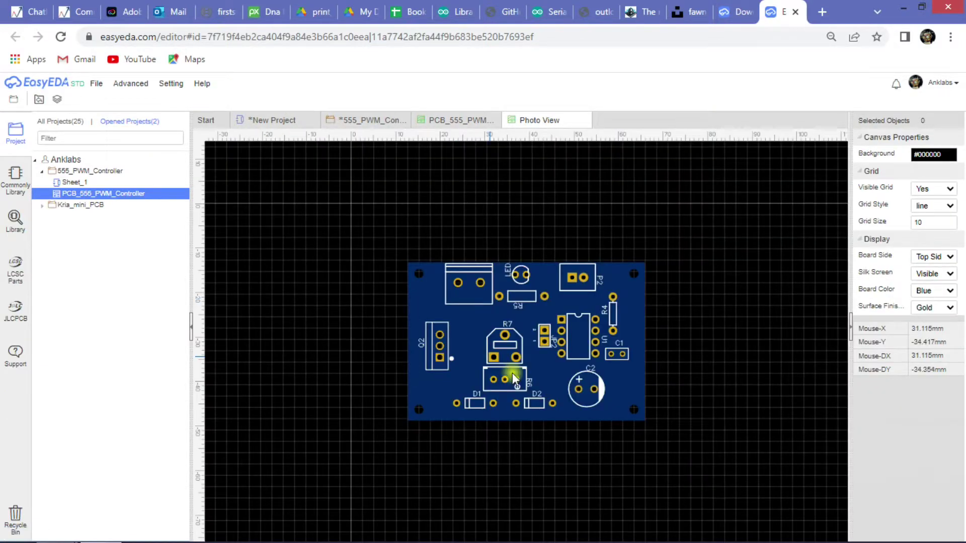
pyautogui.scroll(-3, 505, 362)
pyautogui.scroll(8, 506, 361)
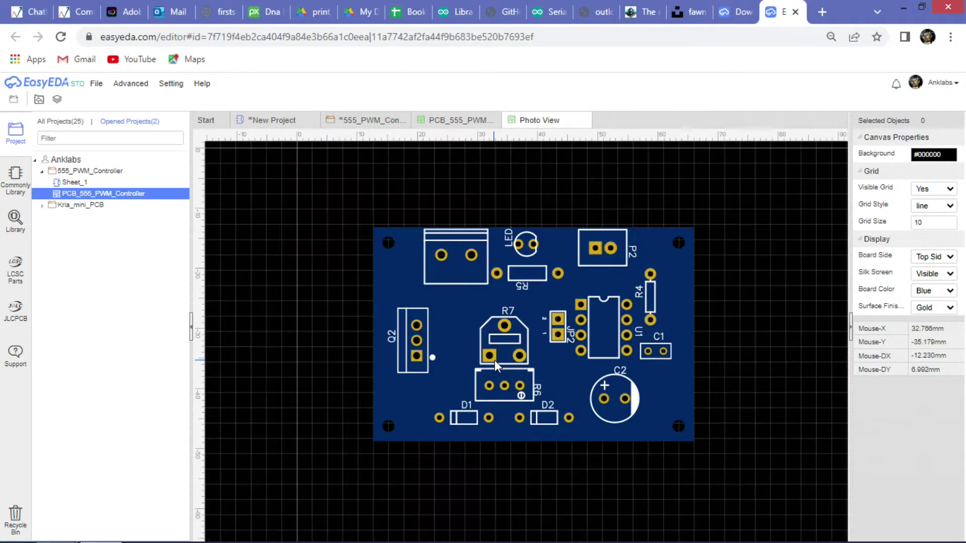
pyautogui.scroll(-6, 450, 321)
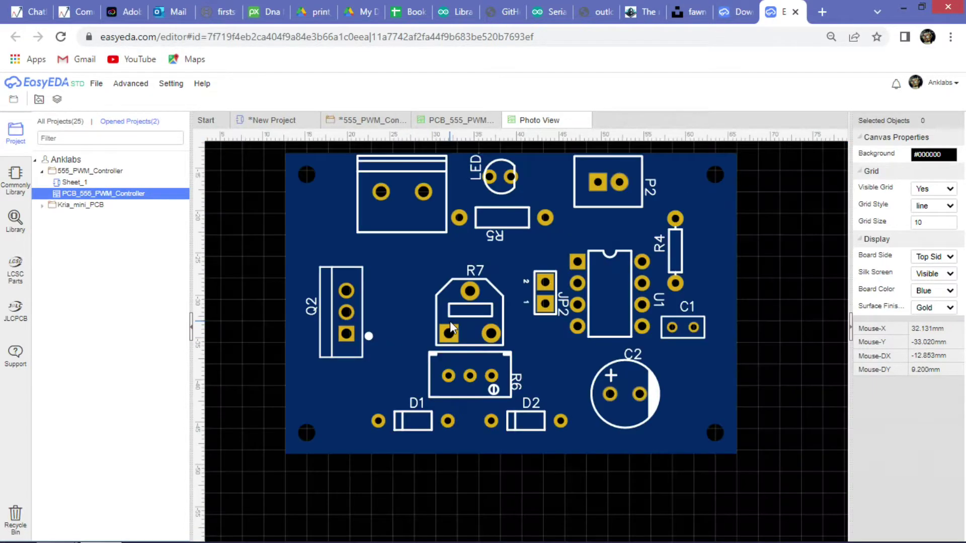
pyautogui.scroll(4, 536, 272)
pyautogui.scroll(-2, 536, 275)
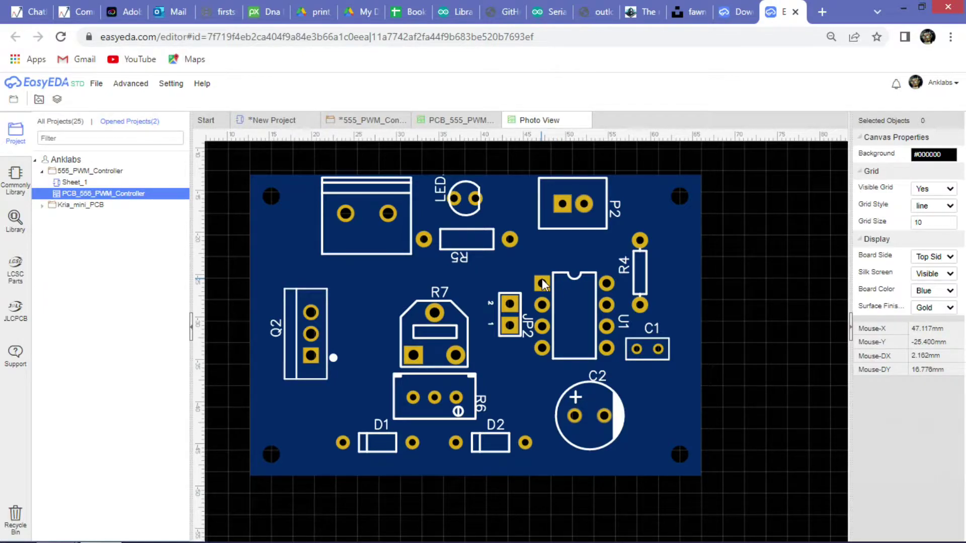
pyautogui.click(584, 122)
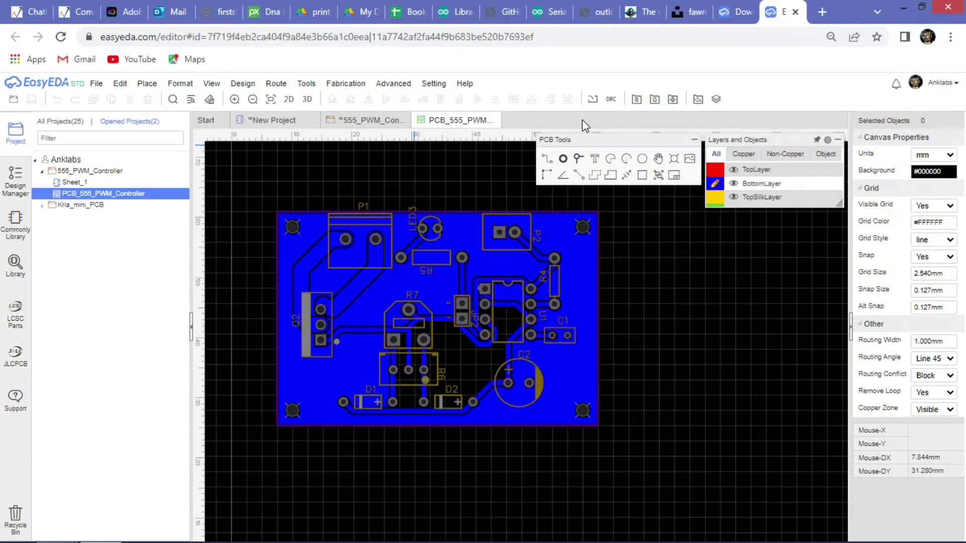
# Render the 555 PWM board in 3D and rotate it to show the mounted component side.
pyautogui.click(305, 99)
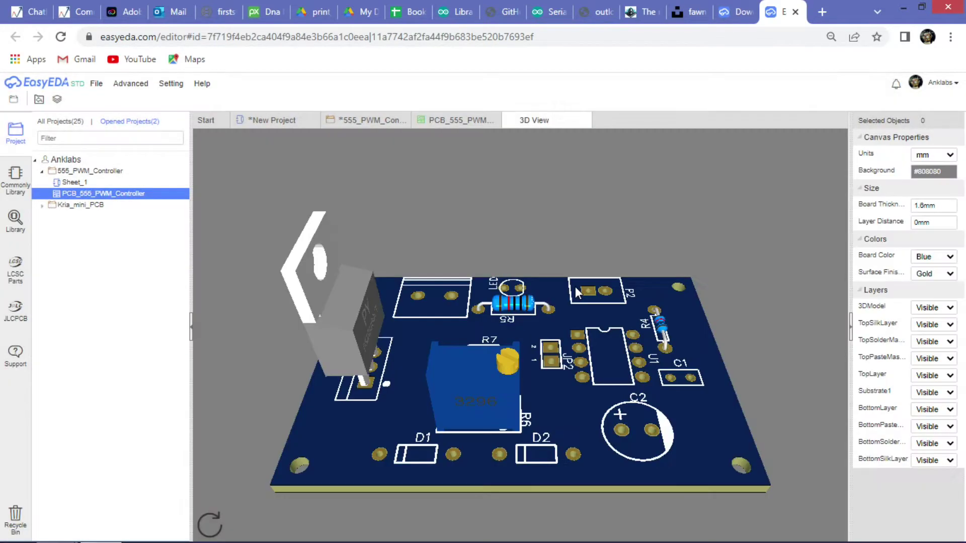
pyautogui.moveTo(479, 330); pyautogui.dragTo(639, 239)
pyautogui.moveTo(544, 300); pyautogui.dragTo(518, 302)
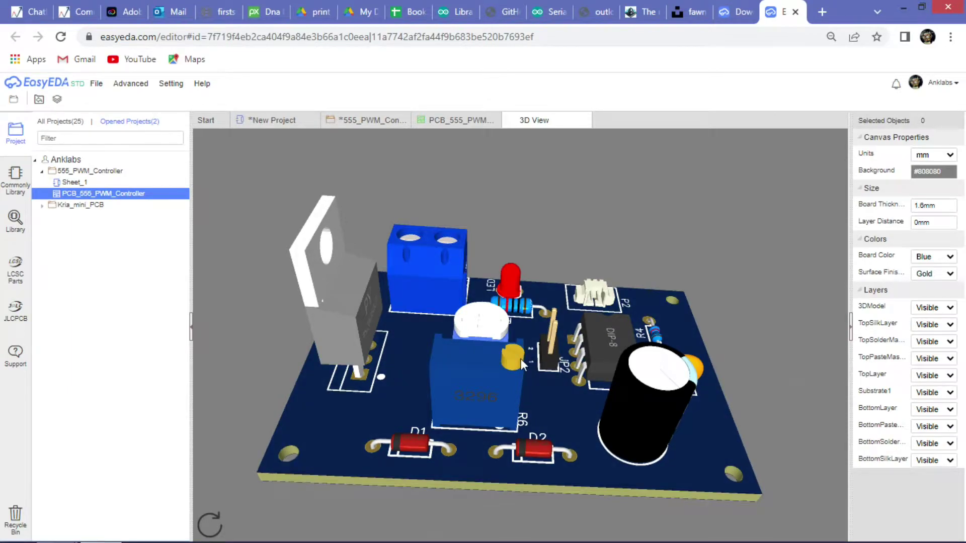
pyautogui.moveTo(520, 358); pyautogui.dragTo(604, 433)
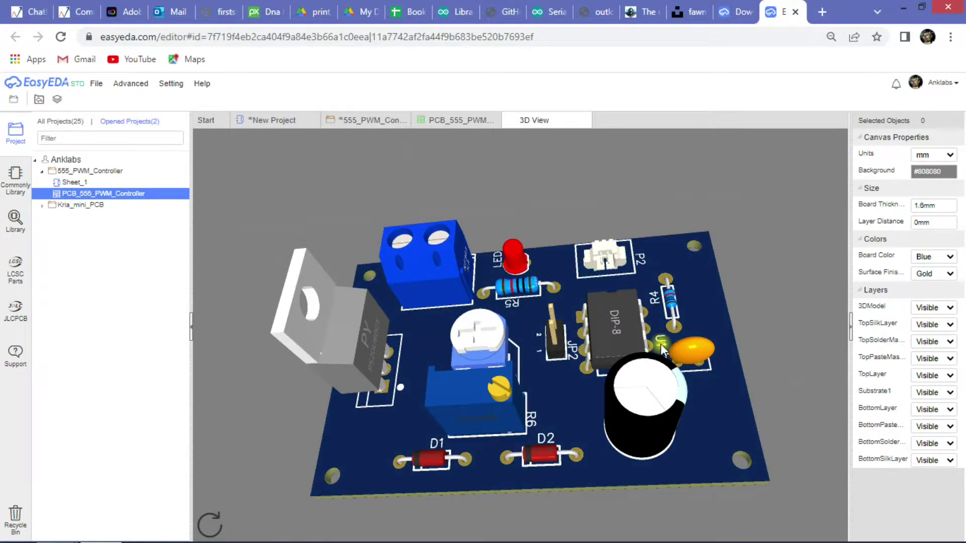
pyautogui.moveTo(660, 343); pyautogui.dragTo(420, 170)
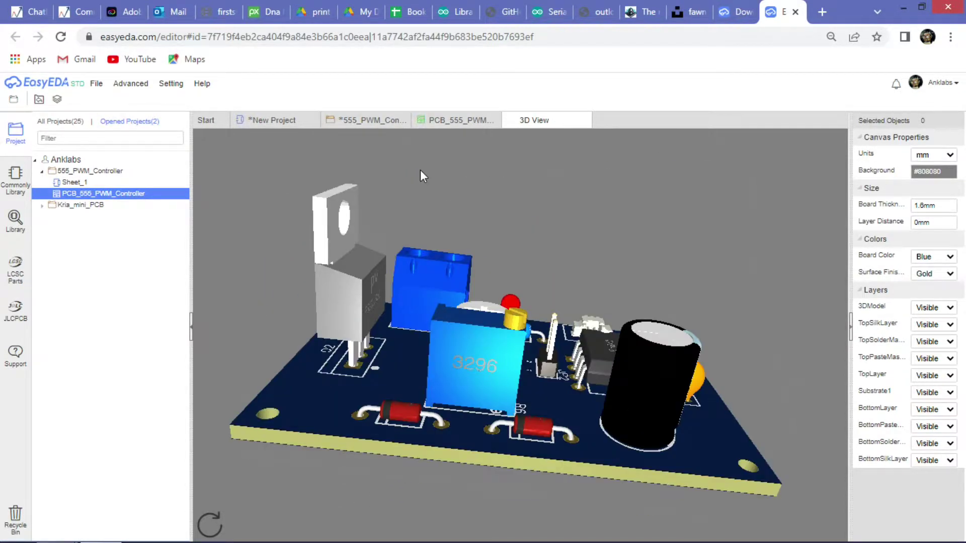
# Return to the 555_PWM schematic and zoom in and out to look it over.
pyautogui.click(398, 121)
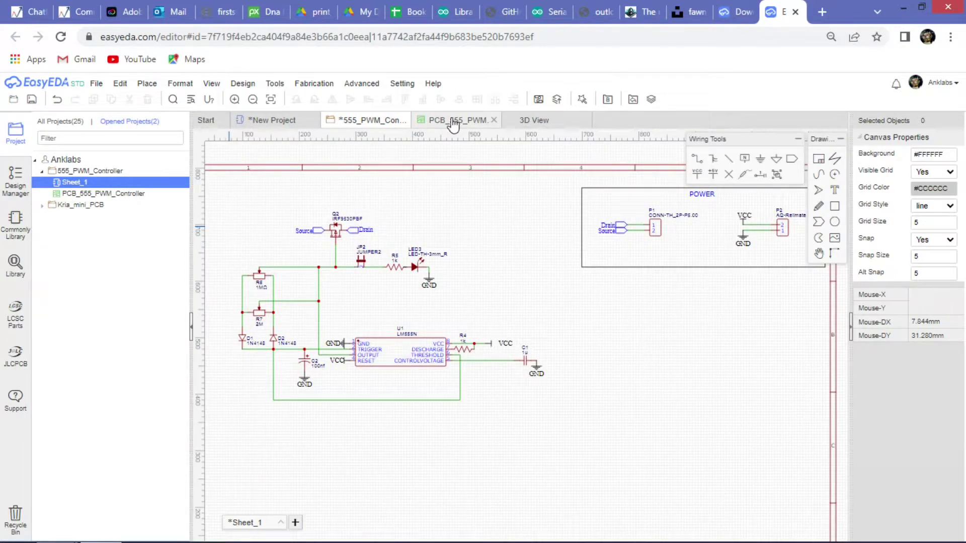
pyautogui.scroll(3, 376, 298)
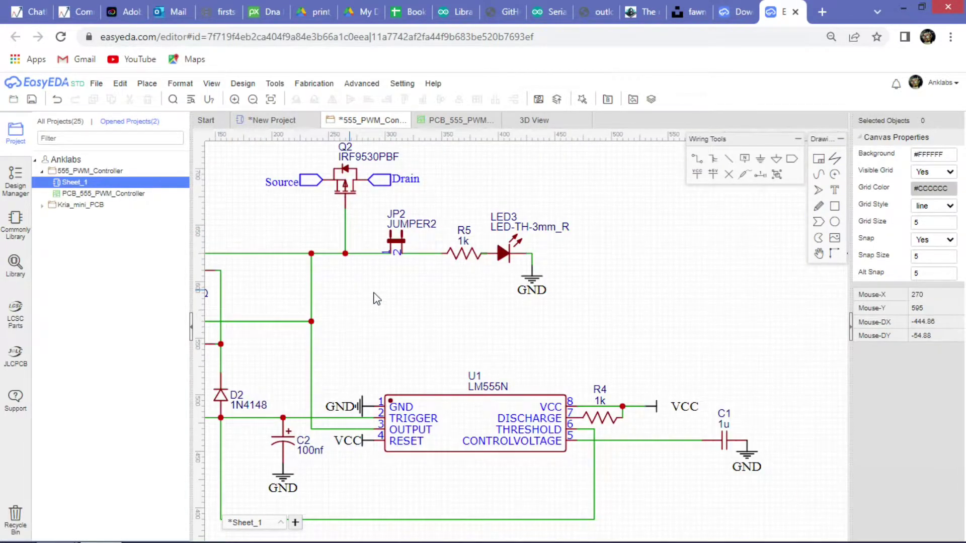
pyautogui.scroll(-5, 376, 298)
pyautogui.scroll(5, 352, 302)
pyautogui.scroll(-2, 627, 248)
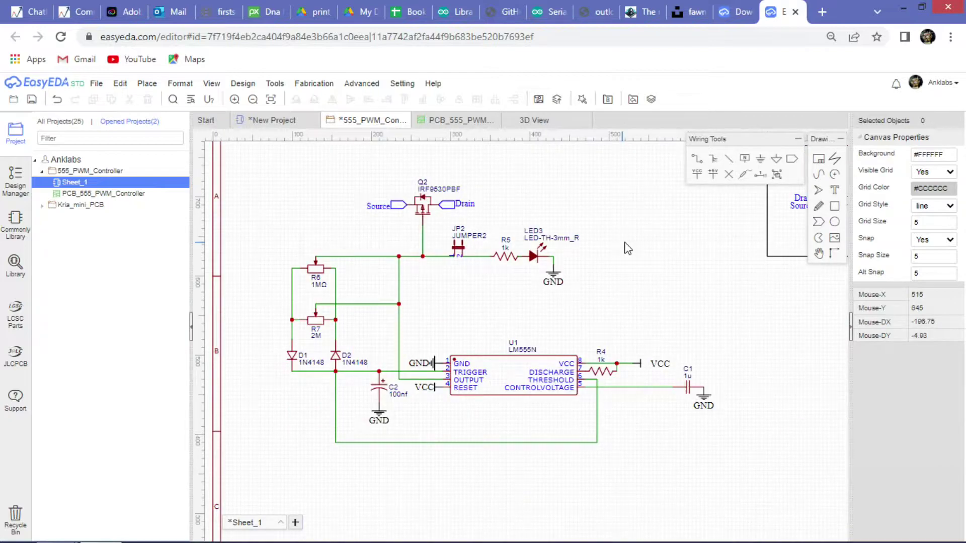
pyautogui.scroll(-3, 627, 248)
pyautogui.scroll(4, 608, 259)
pyautogui.scroll(-2, 625, 267)
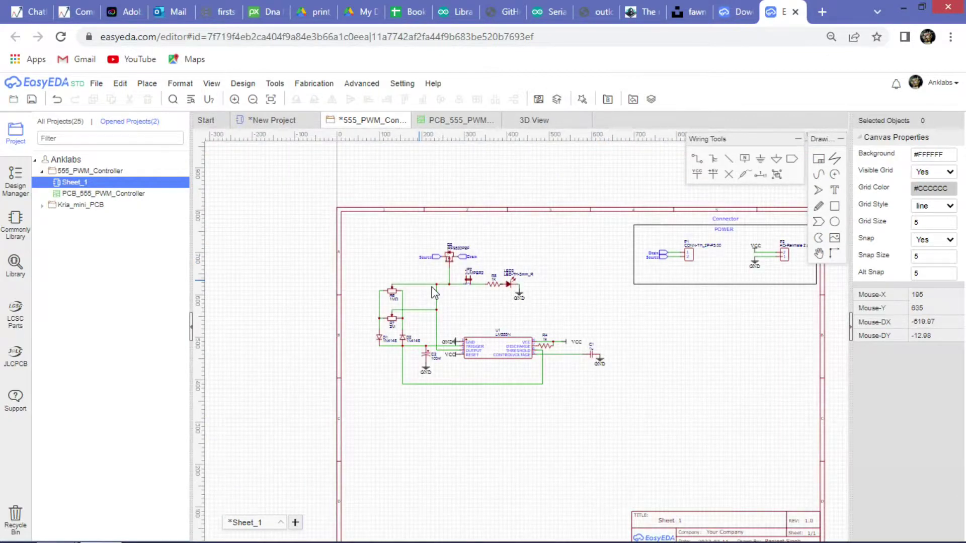
pyautogui.scroll(3, 434, 292)
# Switch to the empty New Project Sheet_1 and show the Commonly Library parts list.
pyautogui.click(272, 120)
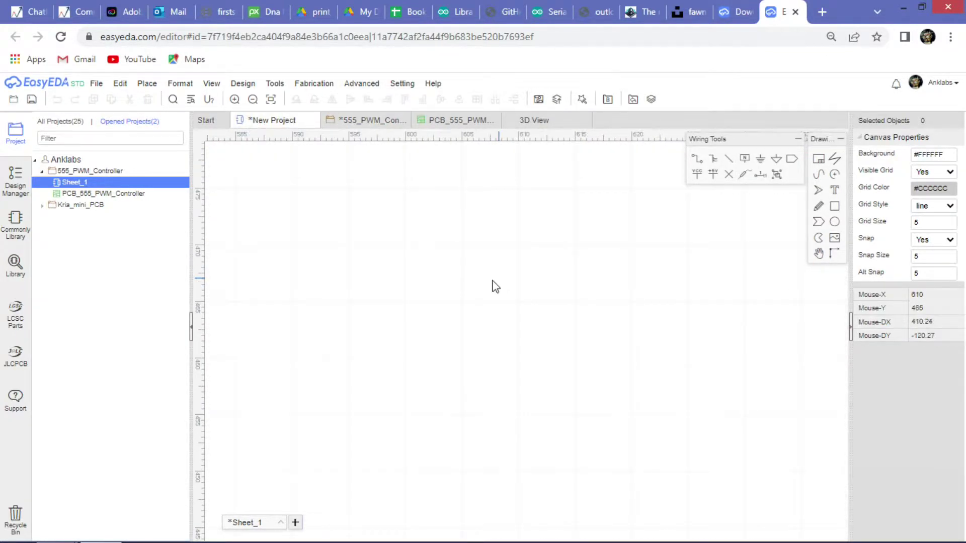
pyautogui.scroll(-10, 437, 261)
pyautogui.scroll(5, 464, 267)
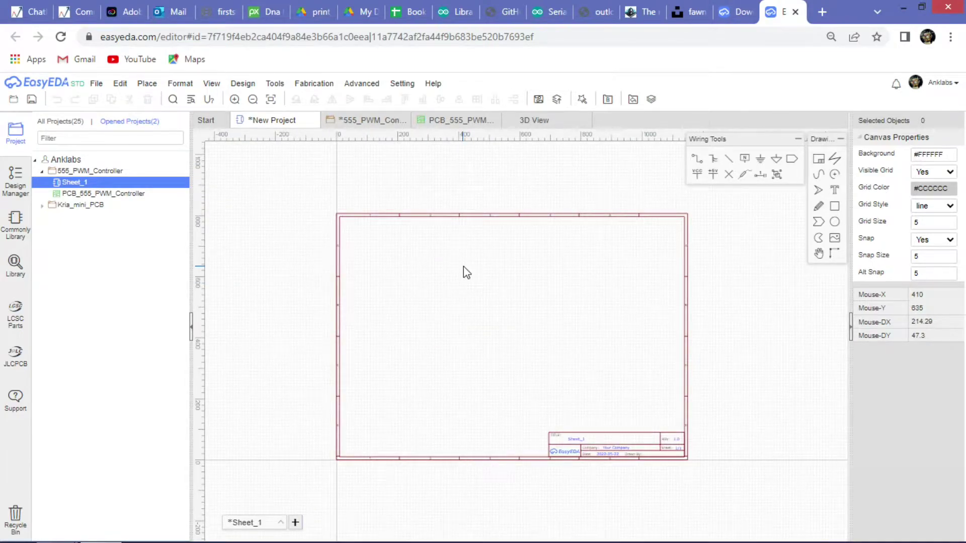
pyautogui.click(8, 222)
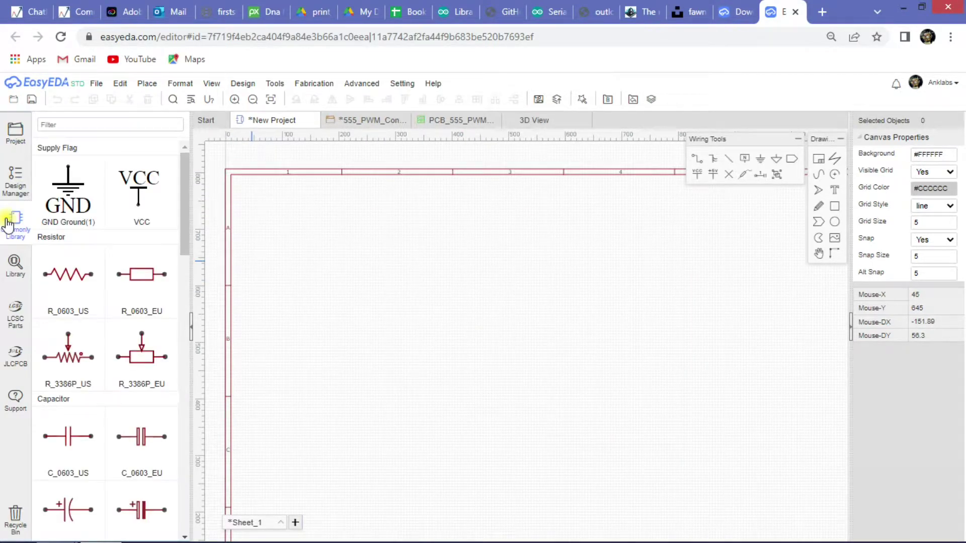
pyautogui.scroll(-12, 111, 311)
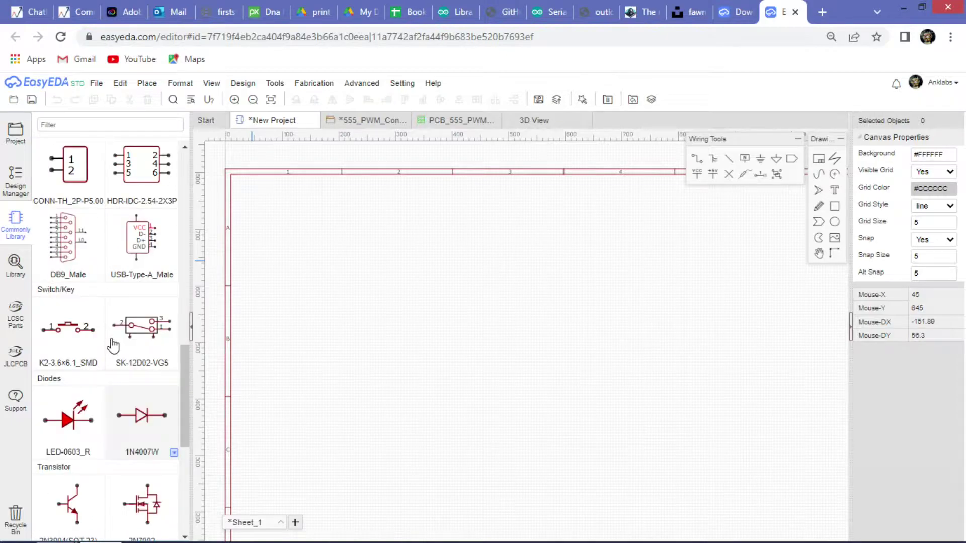
pyautogui.scroll(10, 113, 346)
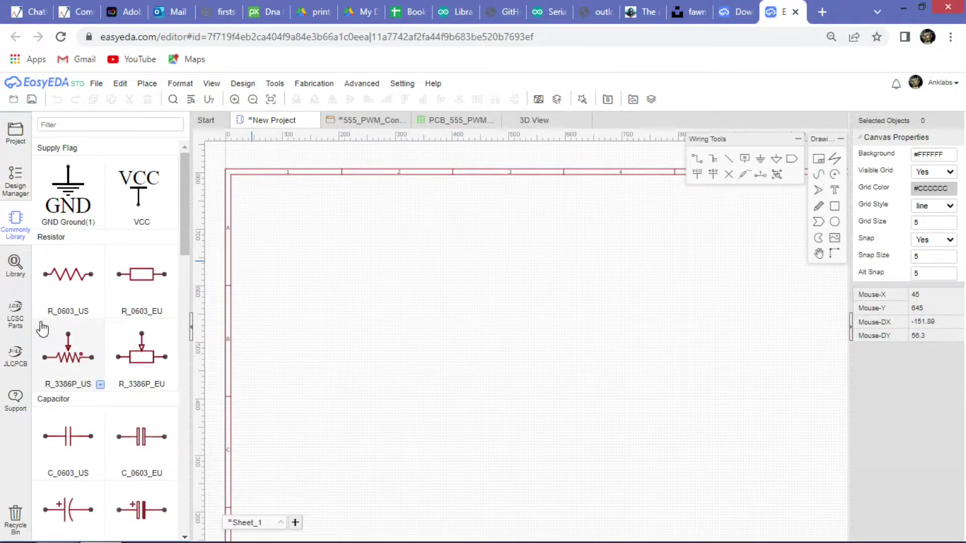
pyautogui.scroll(-1, 68, 223)
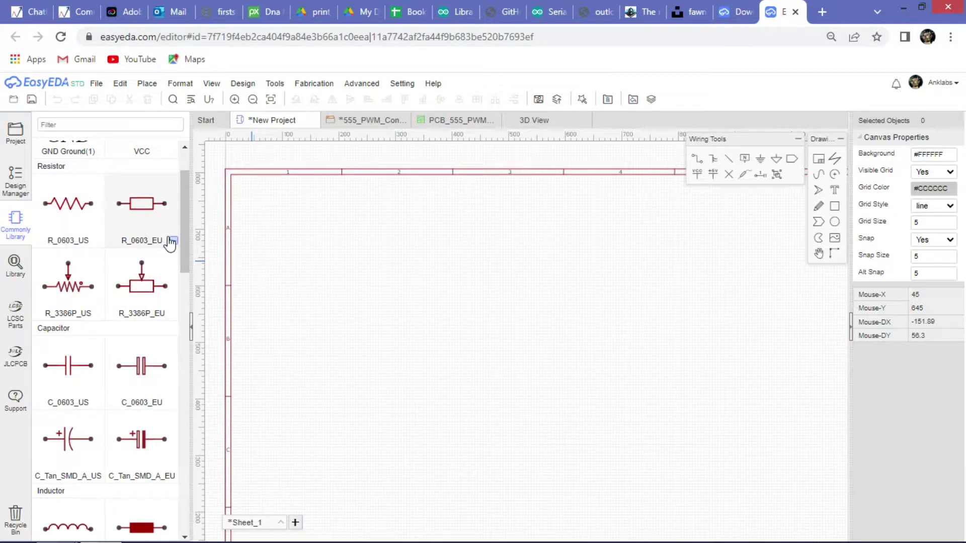
pyautogui.click(99, 241)
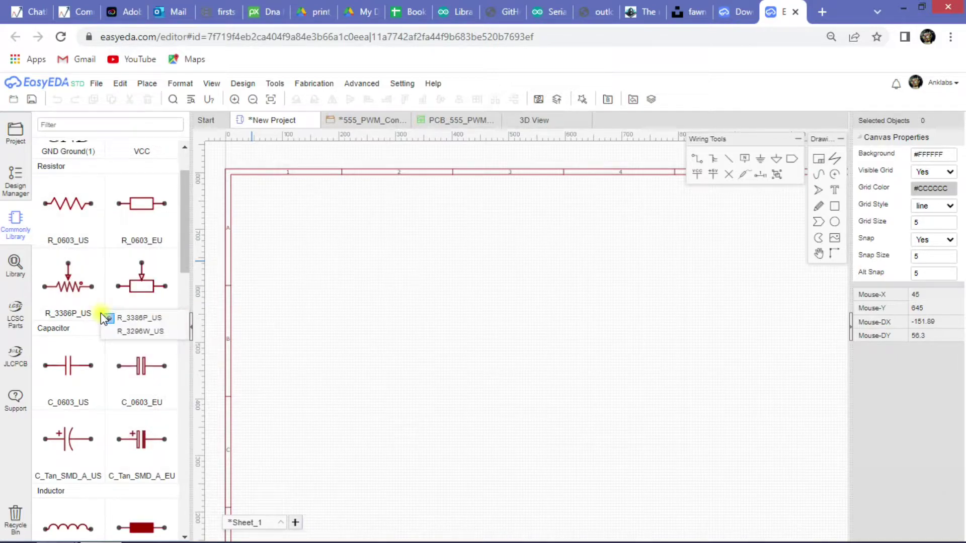
pyautogui.scroll(-1, 170, 316)
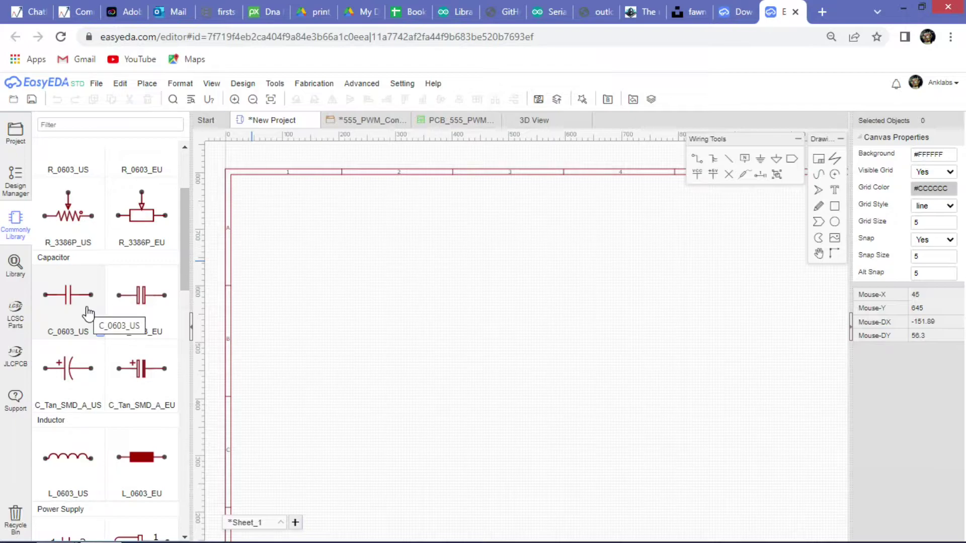
pyautogui.scroll(-2, 151, 302)
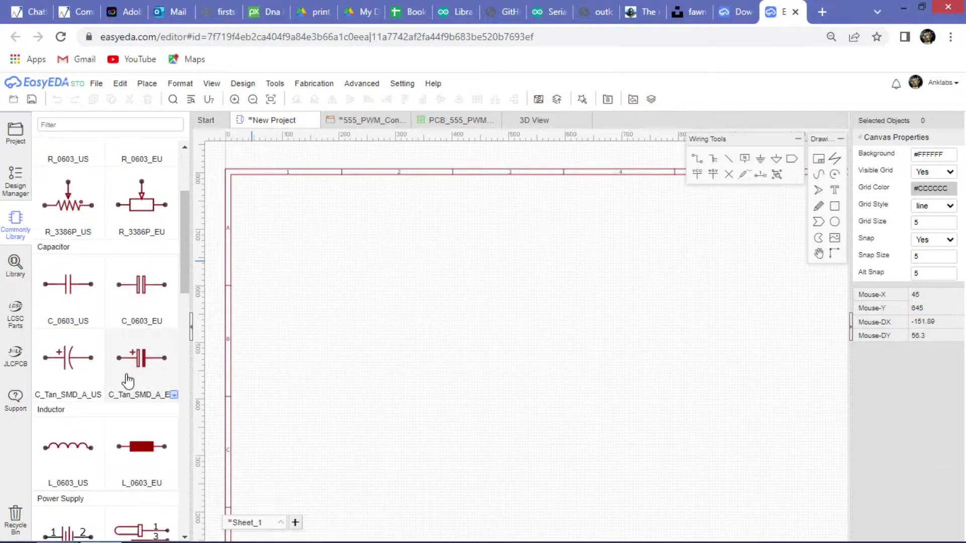
pyautogui.click(173, 265)
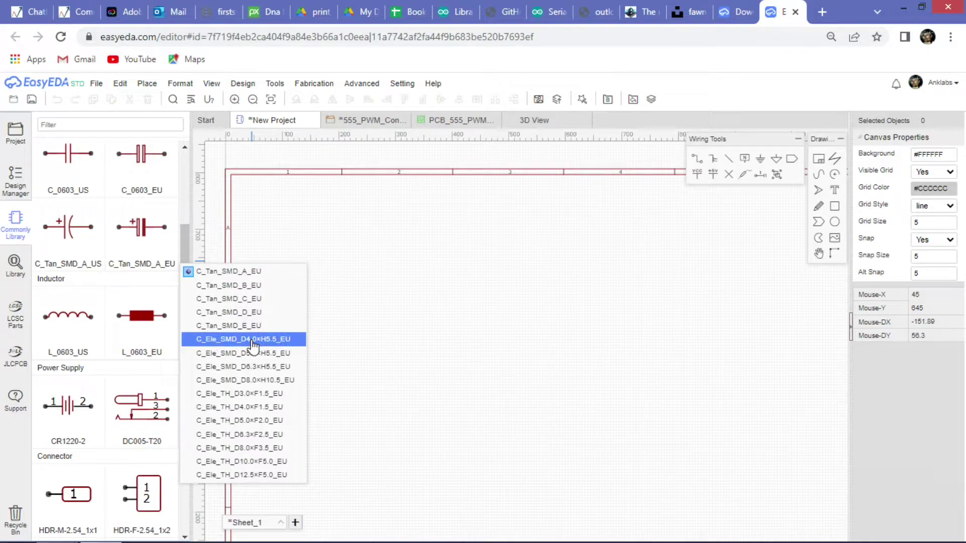
pyautogui.click(100, 354)
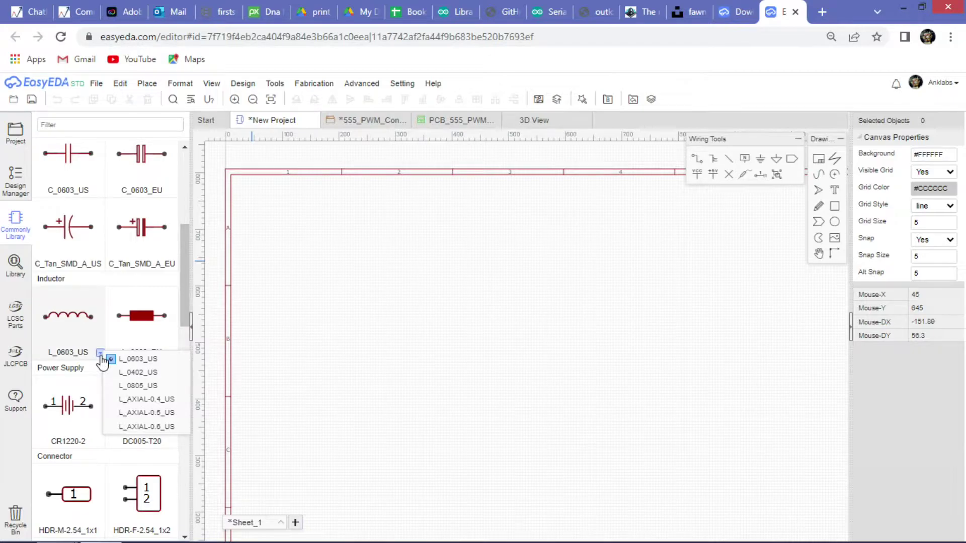
pyautogui.click(172, 355)
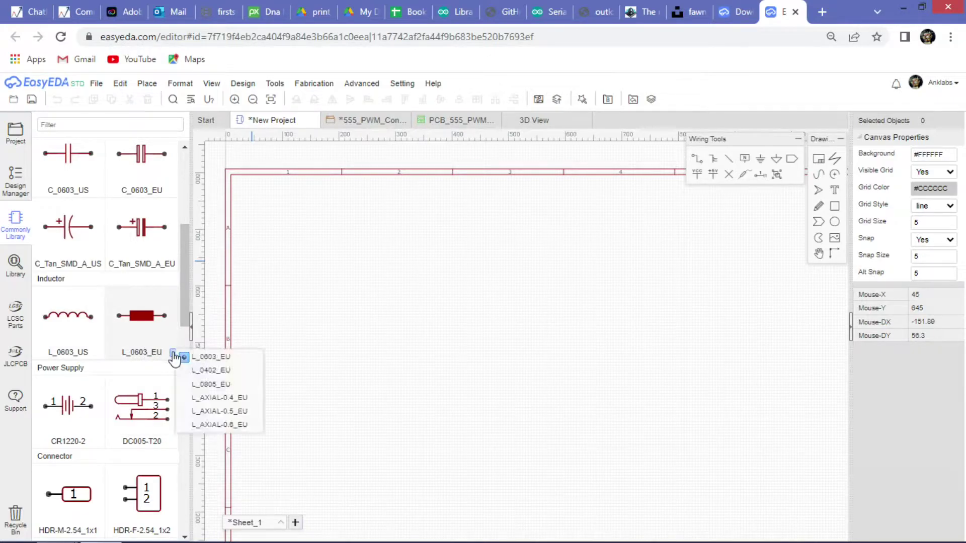
pyautogui.scroll(-1, 61, 345)
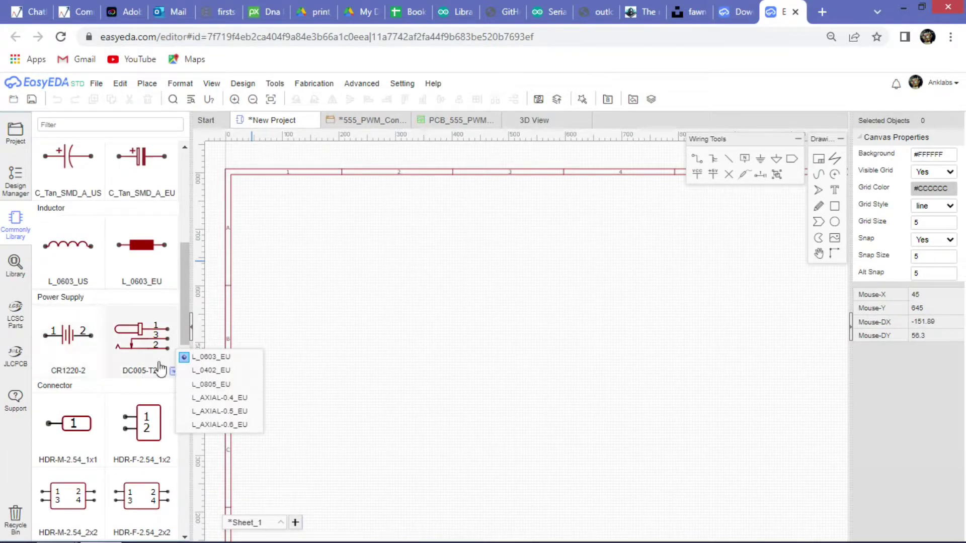
pyautogui.click(172, 371)
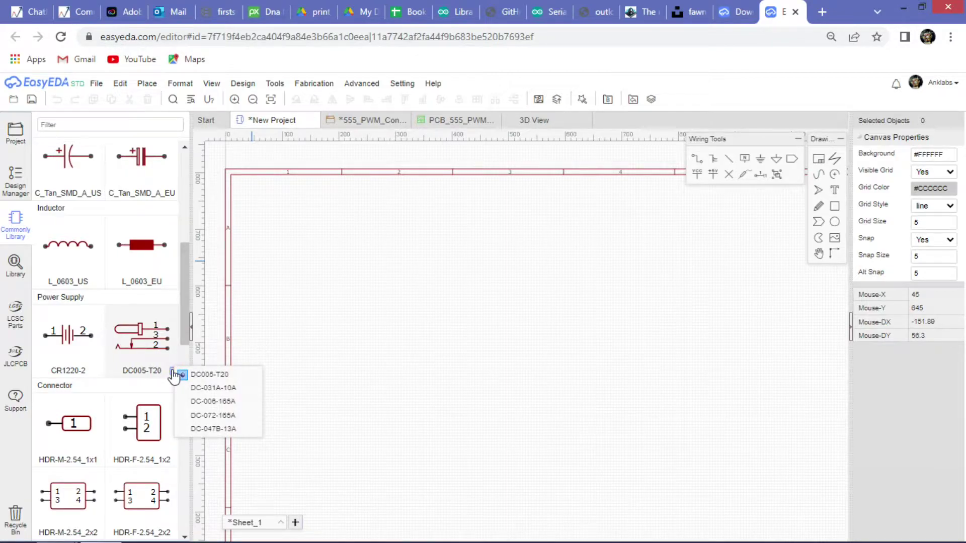
pyautogui.scroll(-2, 112, 371)
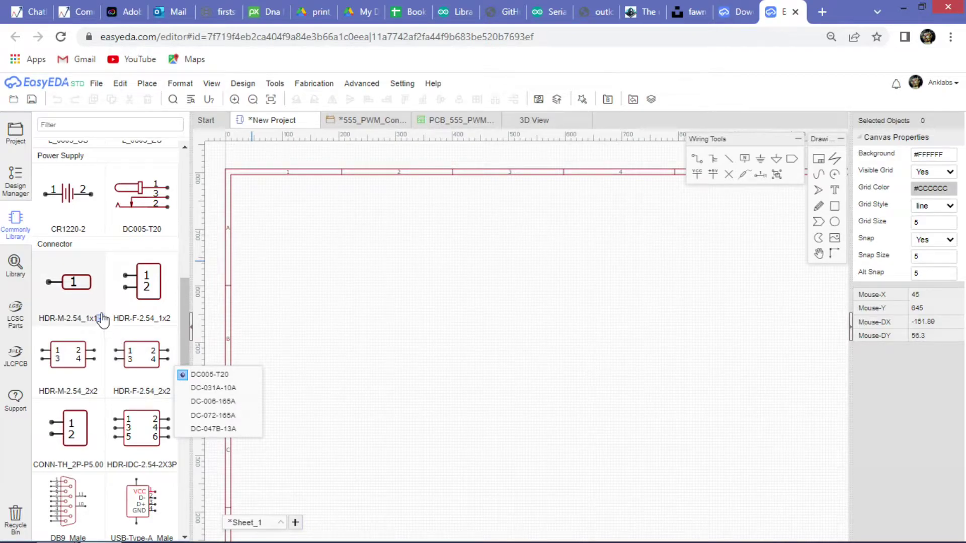
pyautogui.click(99, 319)
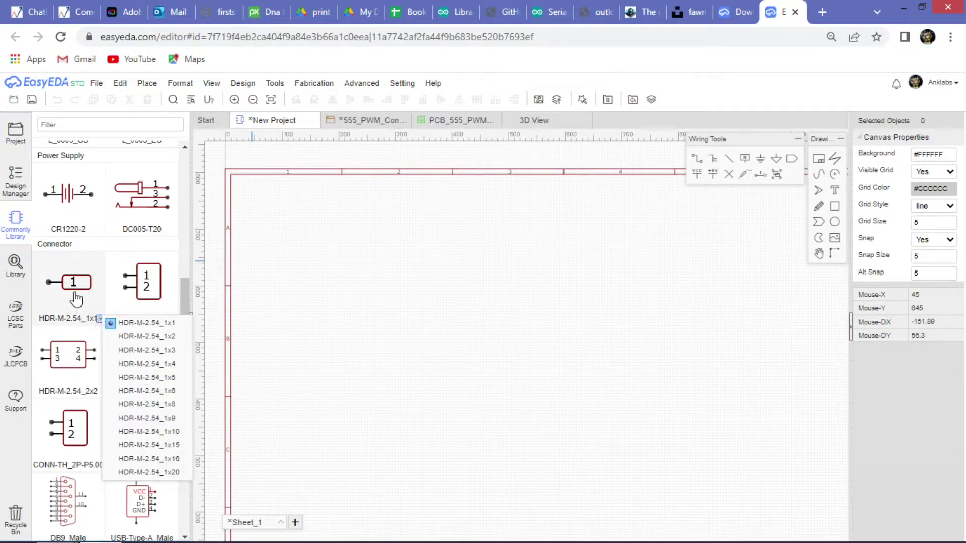
pyautogui.scroll(-2, 77, 282)
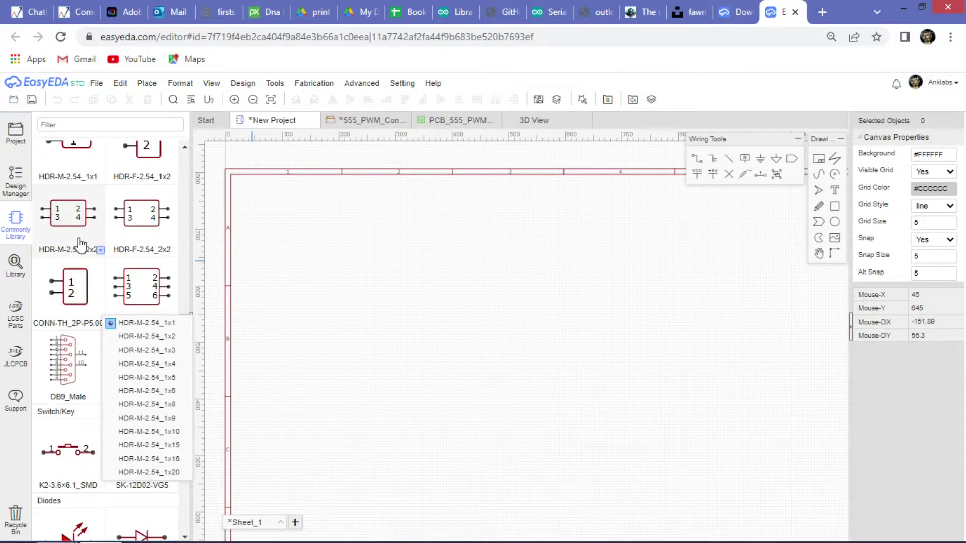
pyautogui.scroll(2, 80, 246)
pyautogui.scroll(-2, 80, 245)
pyautogui.click(101, 250)
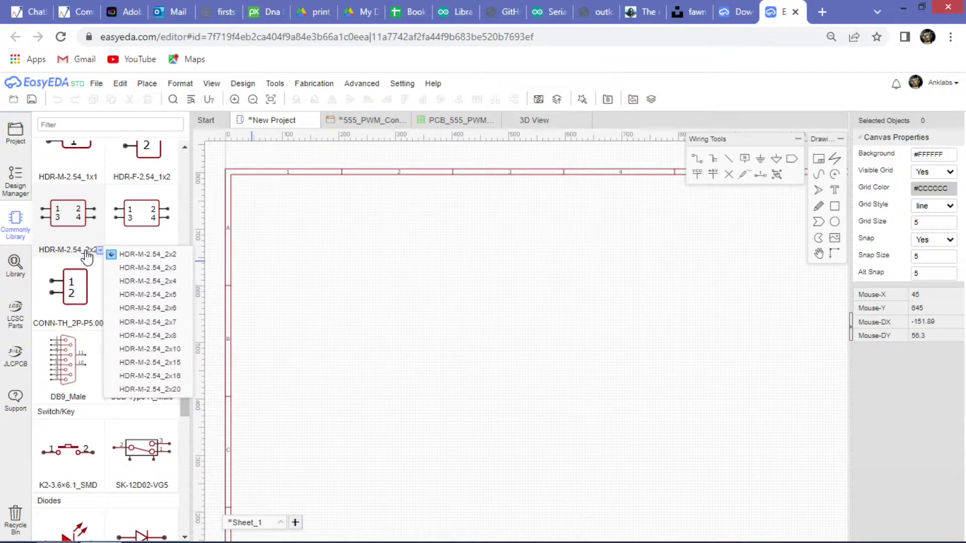
pyautogui.scroll(-2, 102, 332)
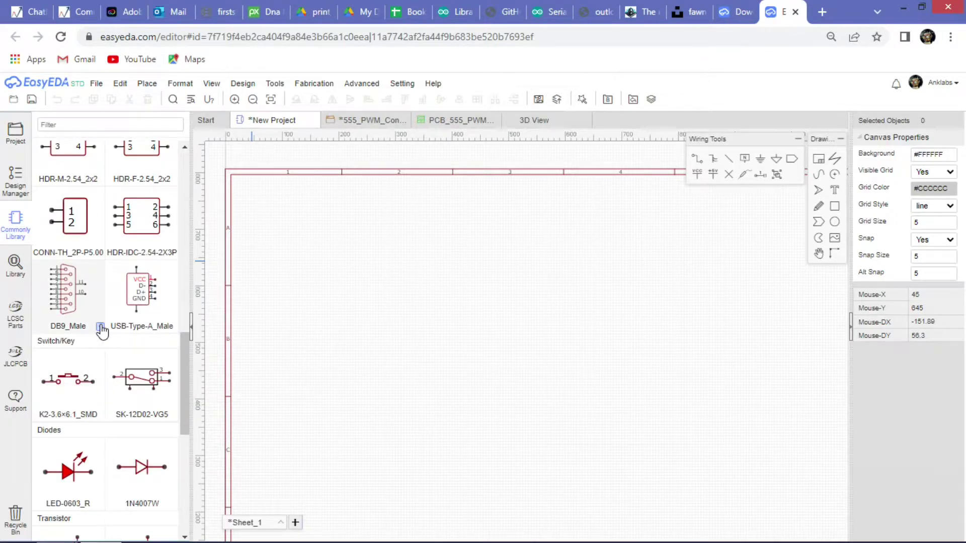
pyautogui.click(100, 329)
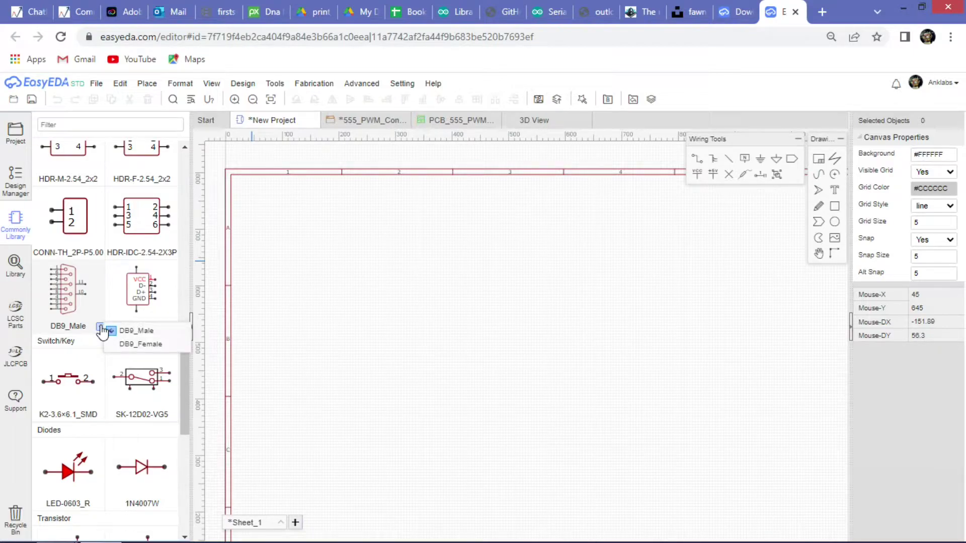
pyautogui.click(111, 331)
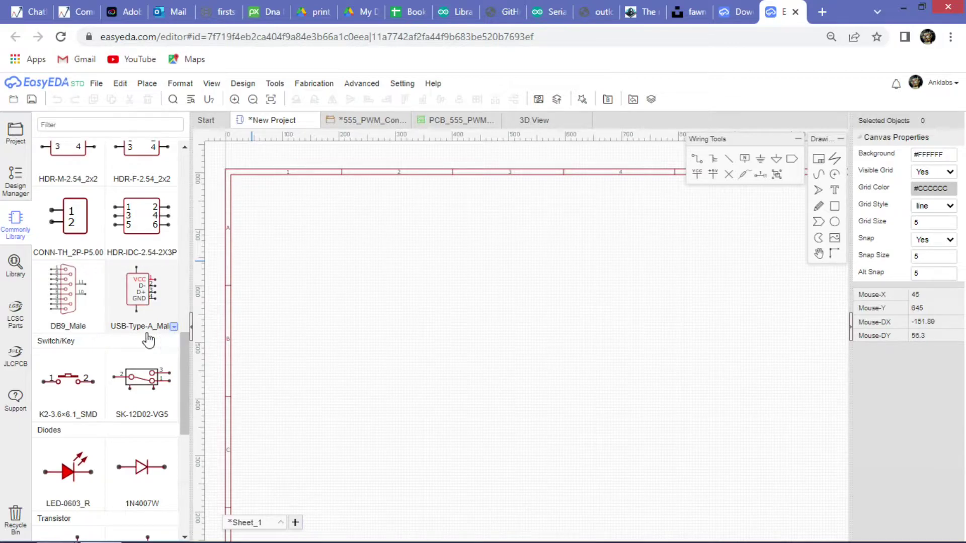
pyautogui.scroll(-3, 151, 327)
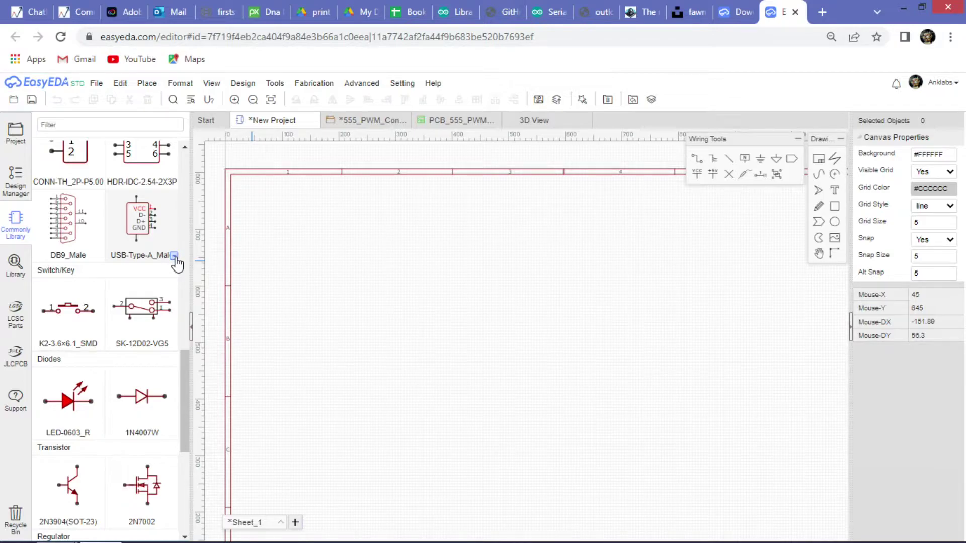
pyautogui.click(174, 257)
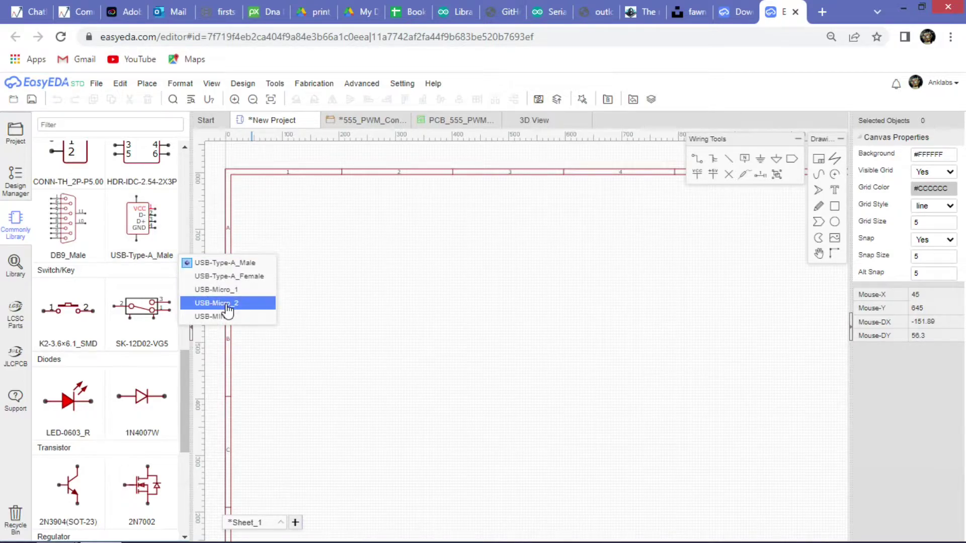
pyautogui.moveTo(99, 347)
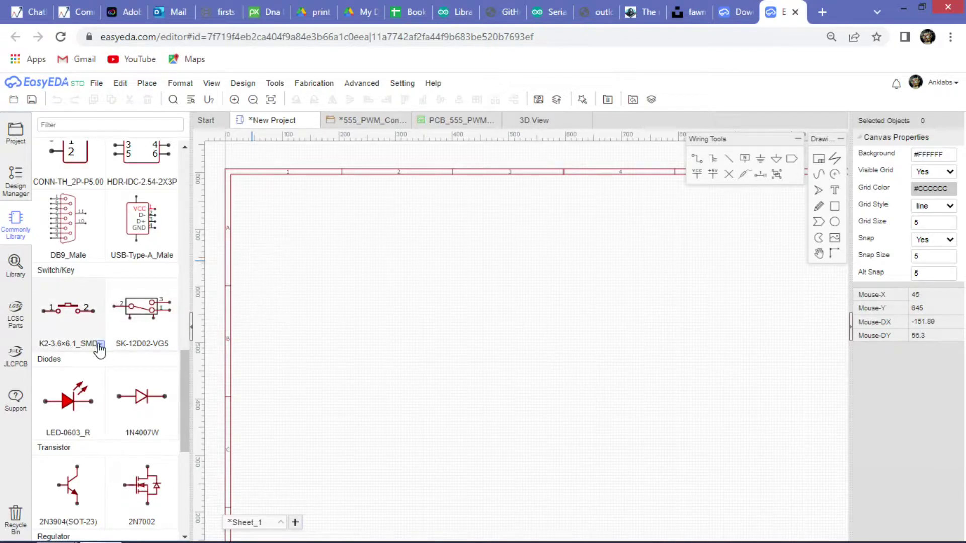
pyautogui.scroll(-3, 99, 347)
pyautogui.moveTo(174, 365)
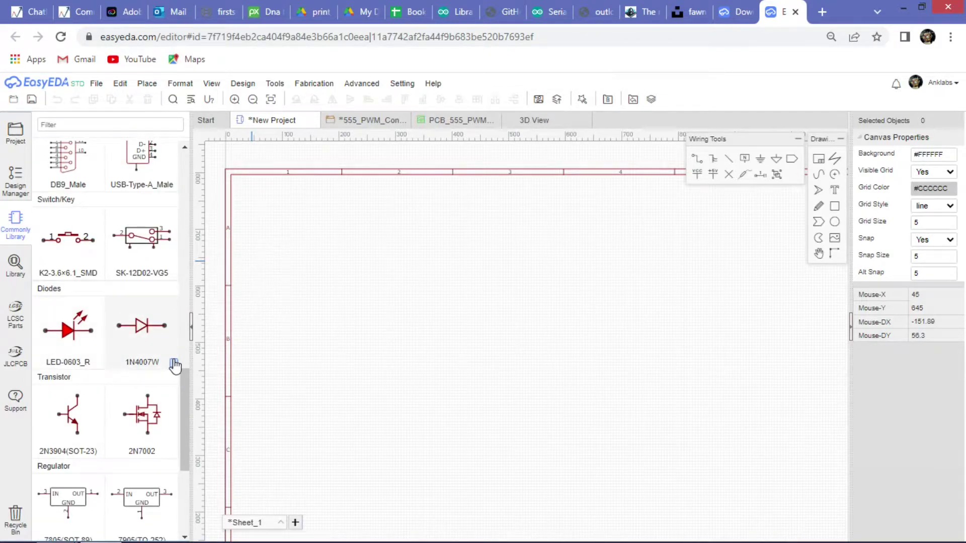
pyautogui.scroll(-6, 101, 321)
pyautogui.moveTo(99, 315)
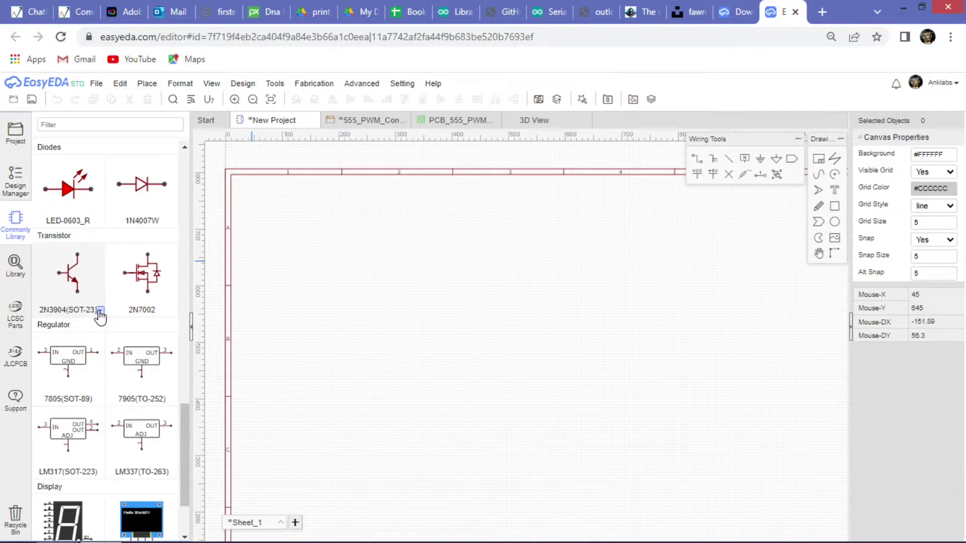
pyautogui.moveTo(174, 315)
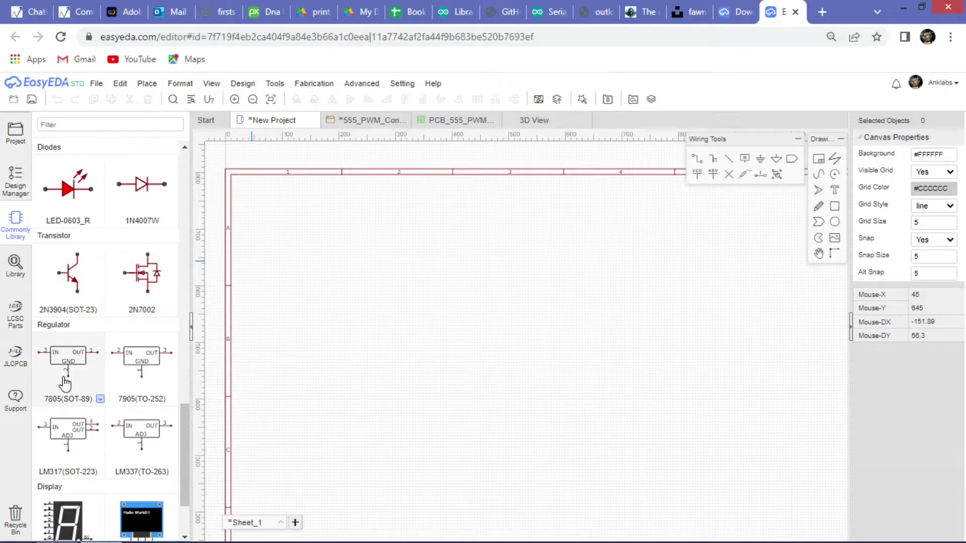
pyautogui.scroll(-3, 90, 337)
pyautogui.moveTo(158, 337)
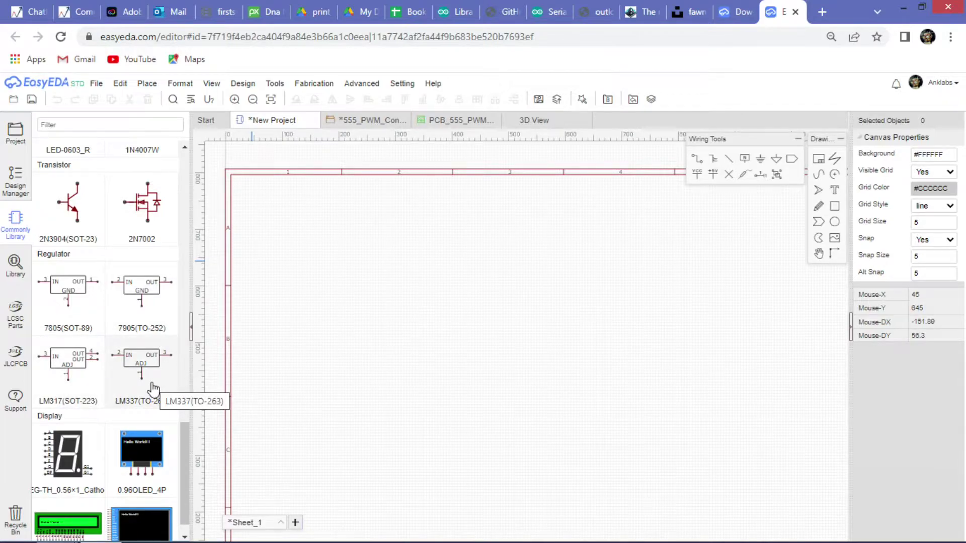
pyautogui.scroll(-1, 85, 394)
pyautogui.moveTo(101, 444)
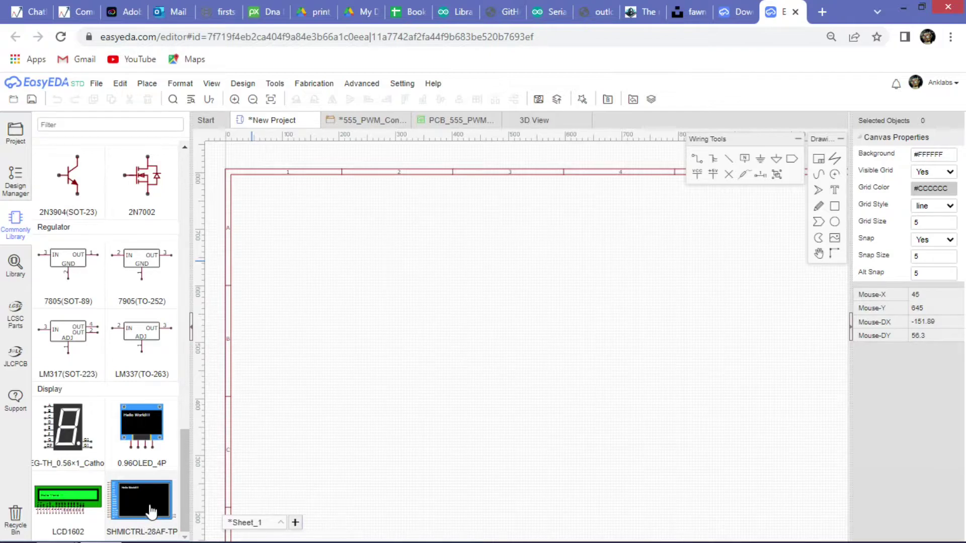
pyautogui.scroll(15, 148, 509)
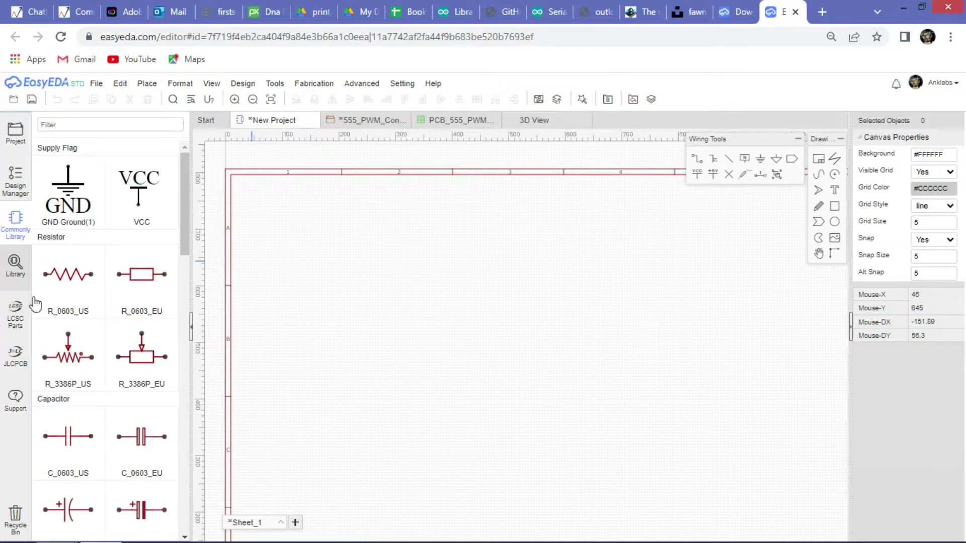
pyautogui.scroll(-8, 73, 396)
pyautogui.scroll(5, 73, 395)
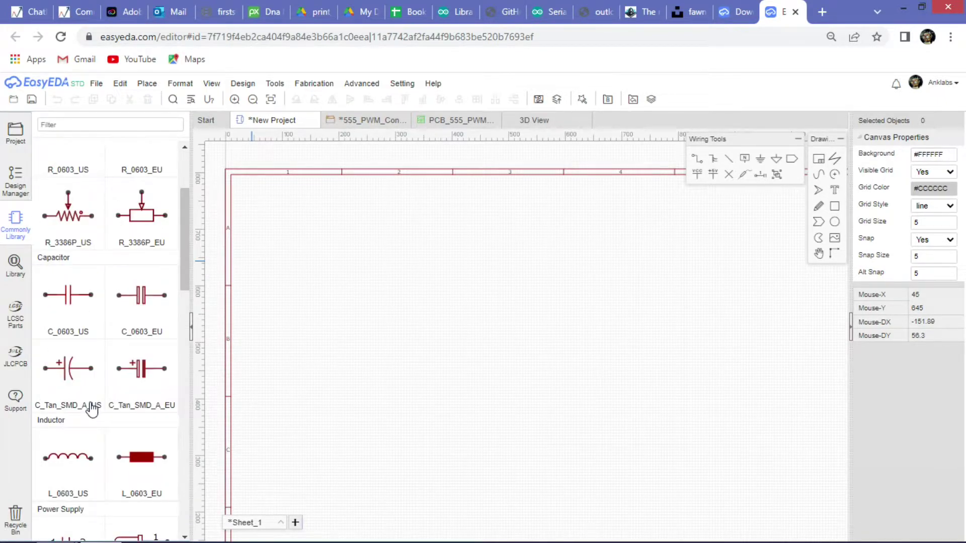
pyautogui.click(16, 266)
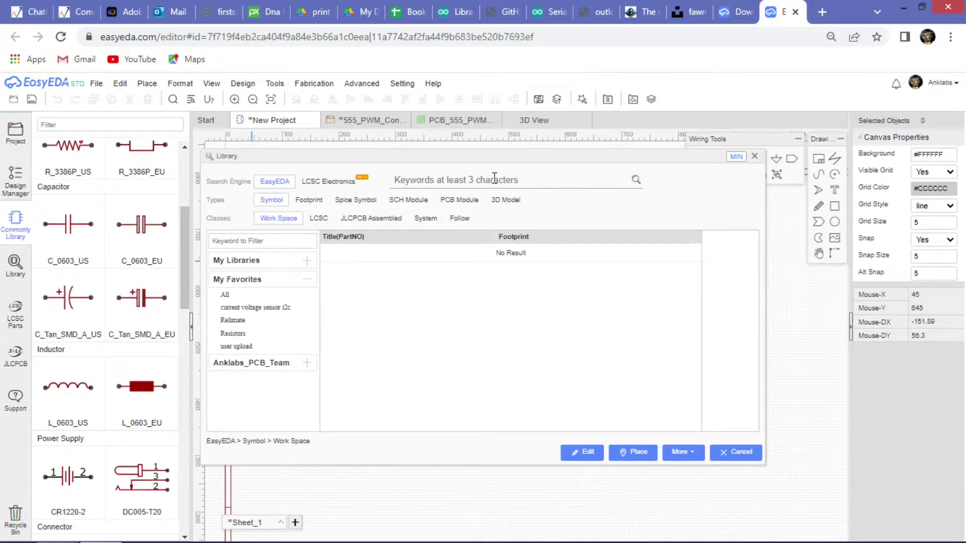
# Search the library for 'db25' and open the FDB2501-M0DB300K6KA symbol for editing, dismissing the error.
pyautogui.click(500, 184)
pyautogui.write('db')
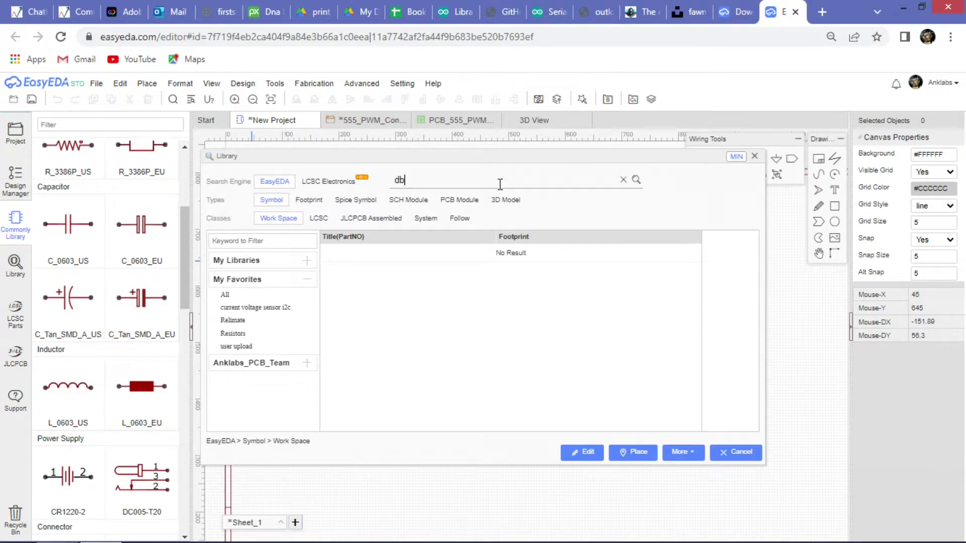
pyautogui.write('25')
pyautogui.press('Return')
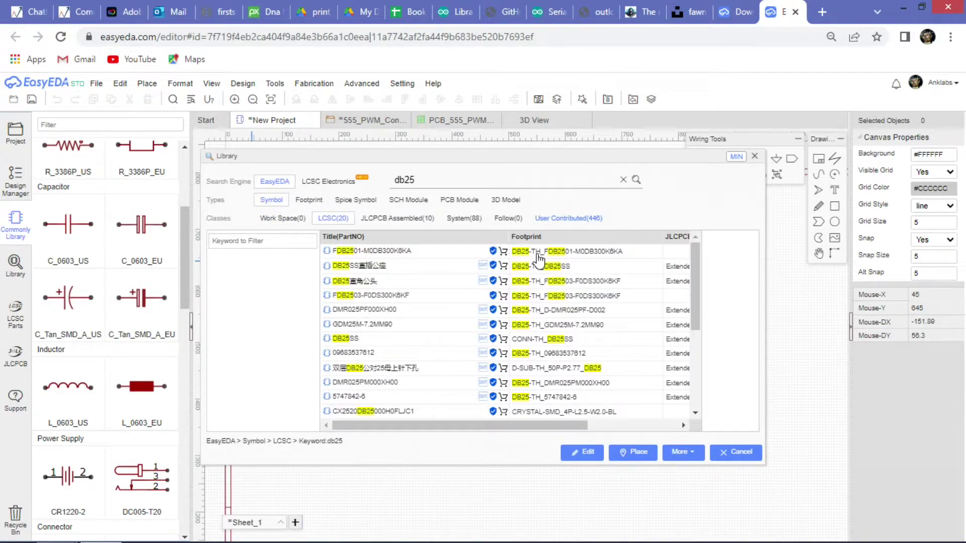
pyautogui.click(429, 255)
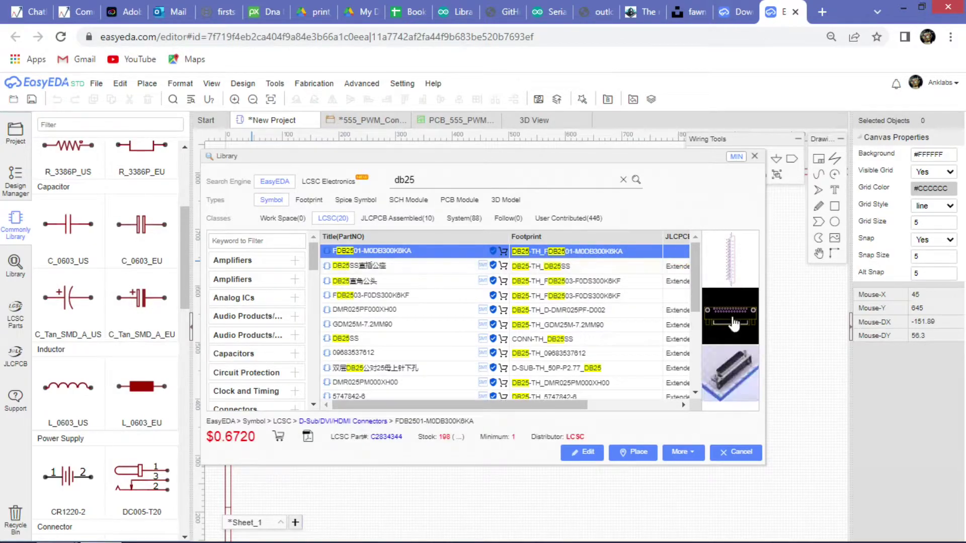
pyautogui.click(728, 268)
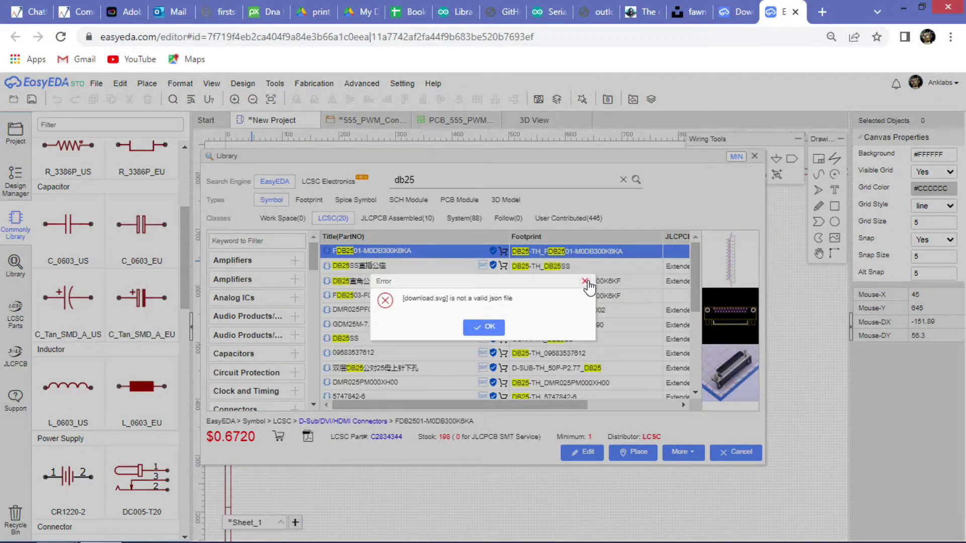
pyautogui.click(585, 281)
pyautogui.click(726, 261)
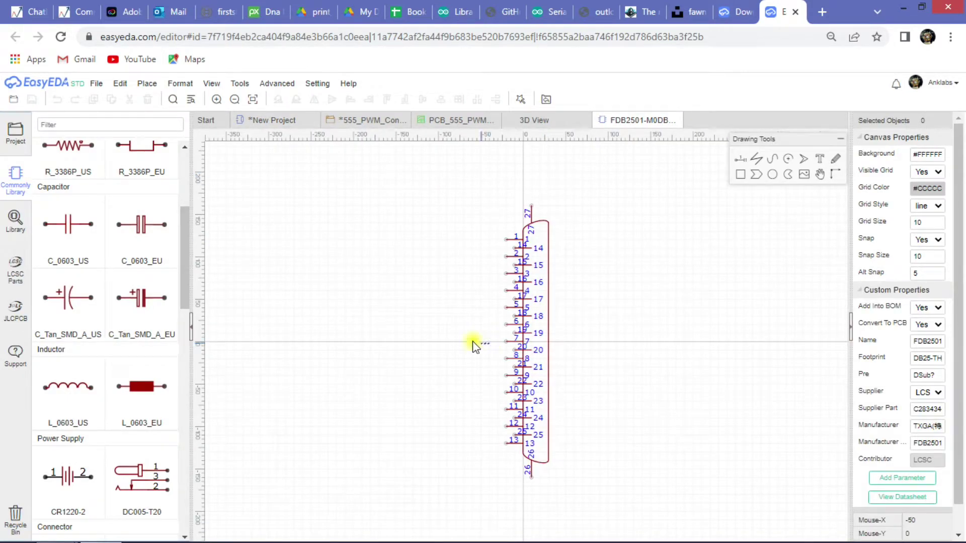
# Reopen the library and open the DB25 connector's footprint for editing.
pyautogui.click(14, 219)
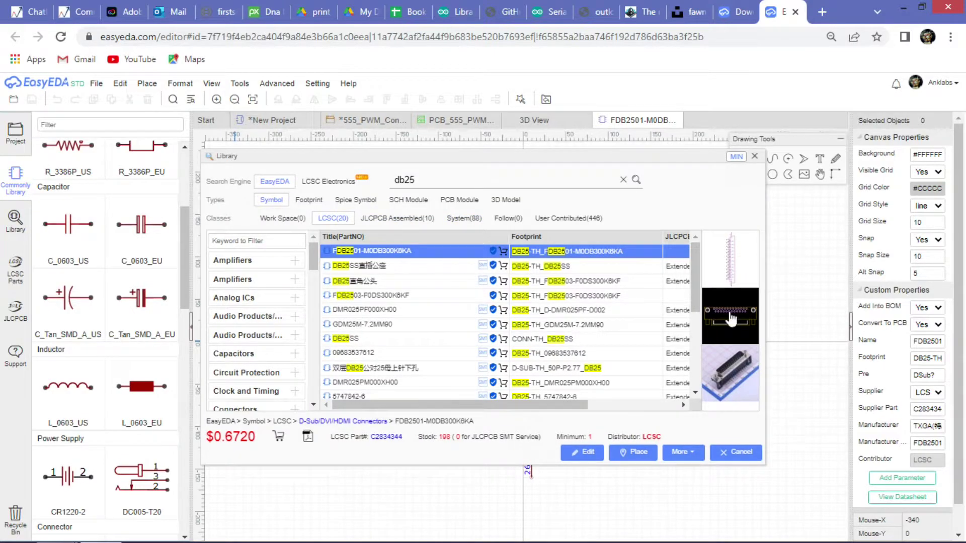
pyautogui.click(730, 318)
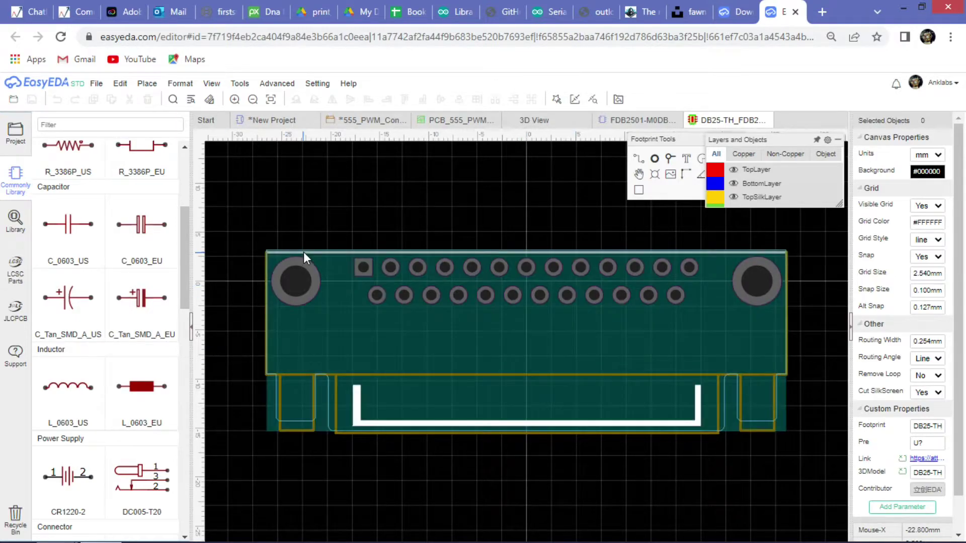
pyautogui.click(15, 222)
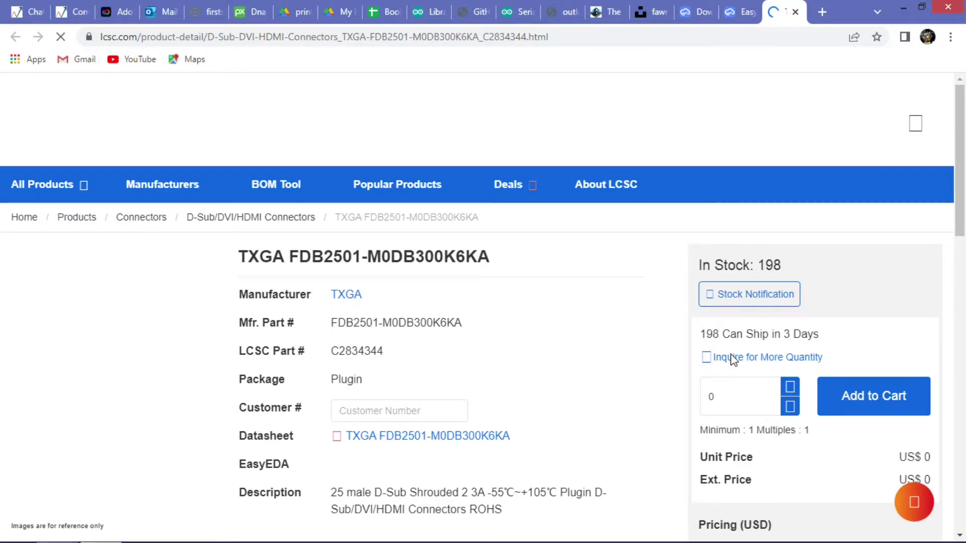
# Scroll through the LCSC listing for FDB2501-M0DB300K6KA, then switch back toward the EasyEDA tabs.
pyautogui.scroll(-3, 425, 324)
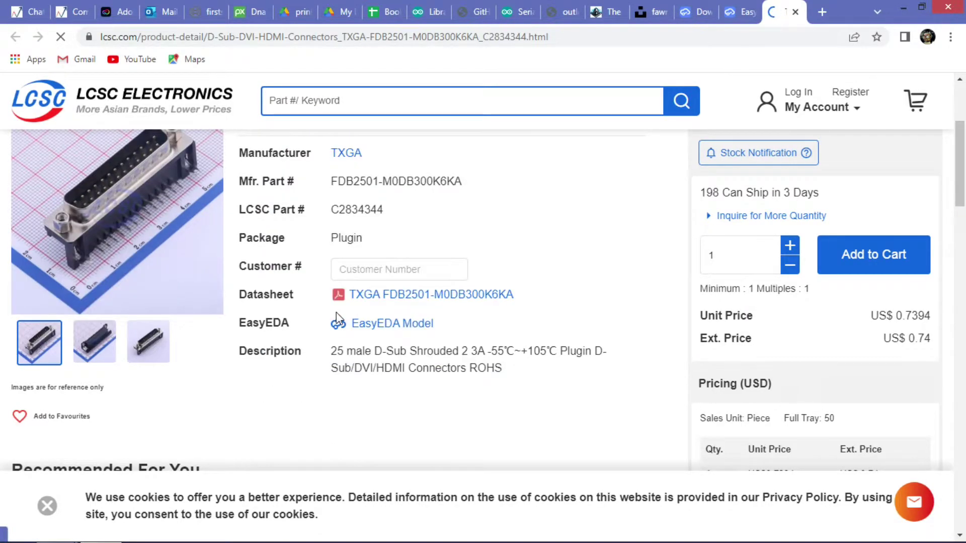
pyautogui.scroll(-8, 336, 322)
pyautogui.scroll(8, 336, 327)
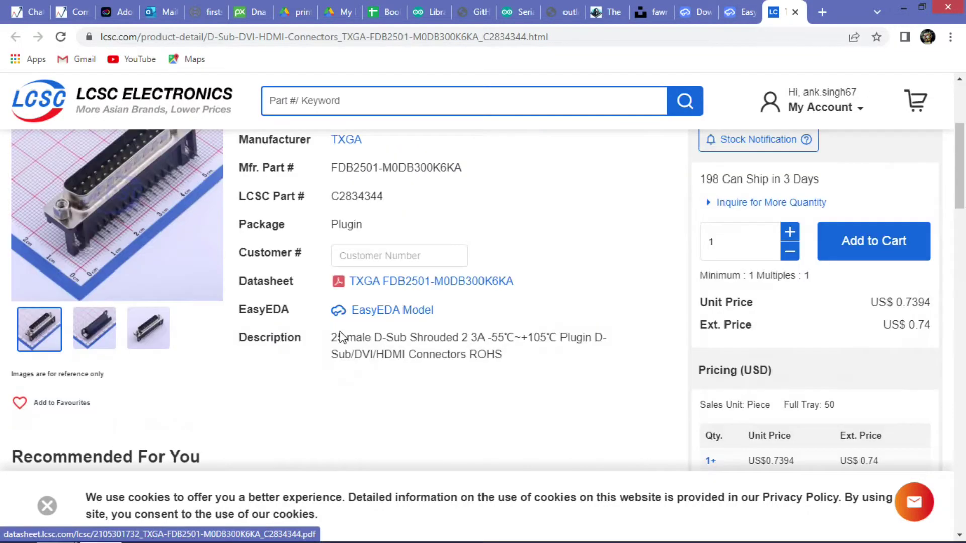
pyautogui.scroll(5, 340, 336)
pyautogui.scroll(-3, 306, 345)
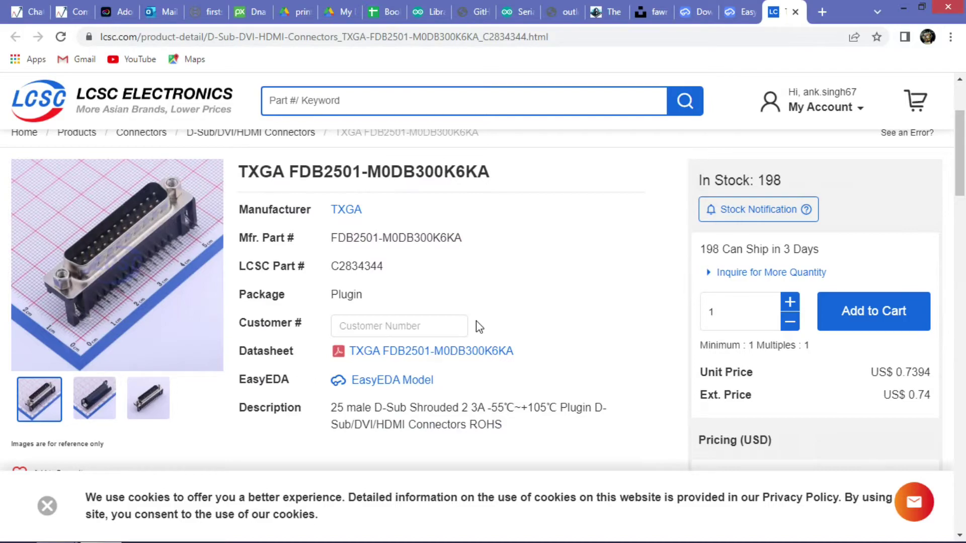
pyautogui.scroll(3, 514, 317)
pyautogui.scroll(-3, 518, 324)
pyautogui.scroll(3, 520, 330)
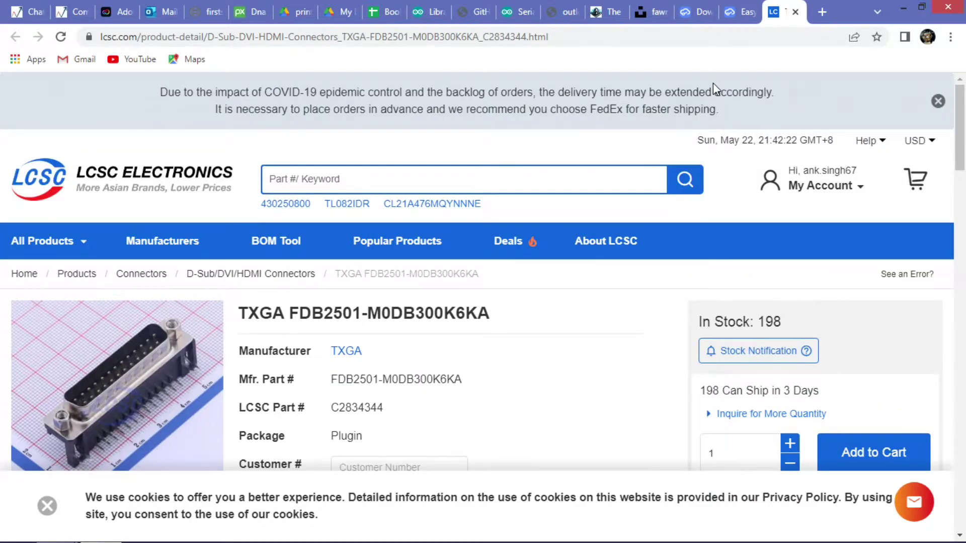
pyautogui.hotkey('ctrl', 'shift', 'Tab')
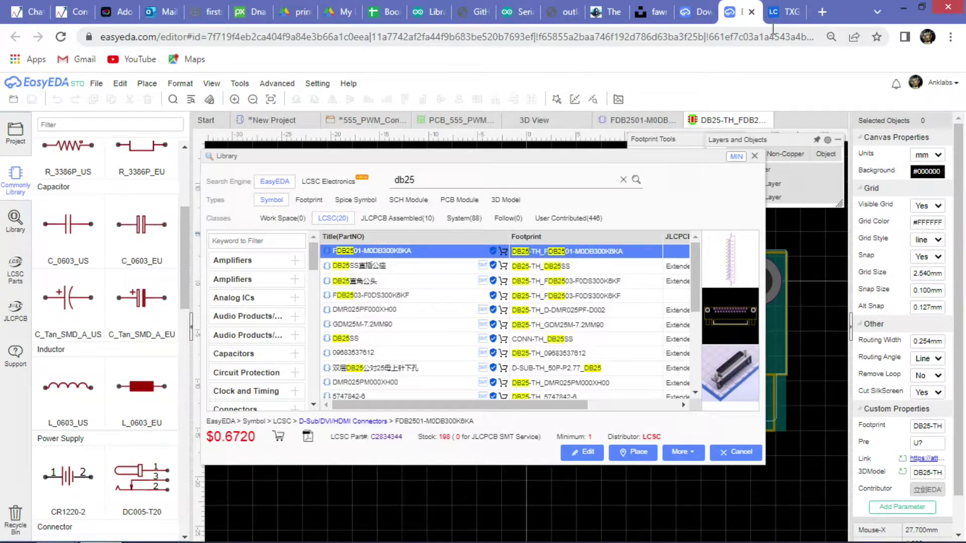
pyautogui.click(700, 13)
# Dismiss the version notice and close the DB25 footprint and FDB2501 symbol previews.
pyautogui.click(666, 161)
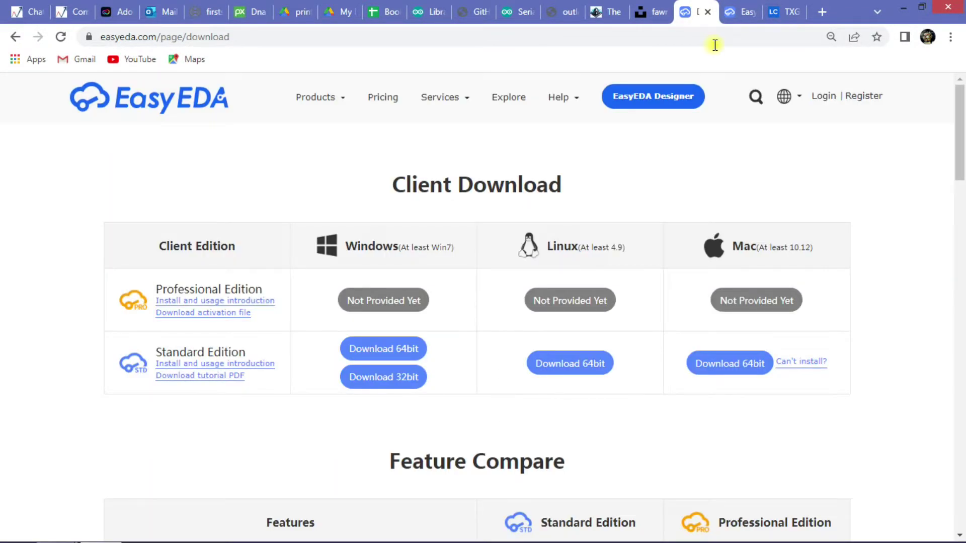
pyautogui.click(739, 11)
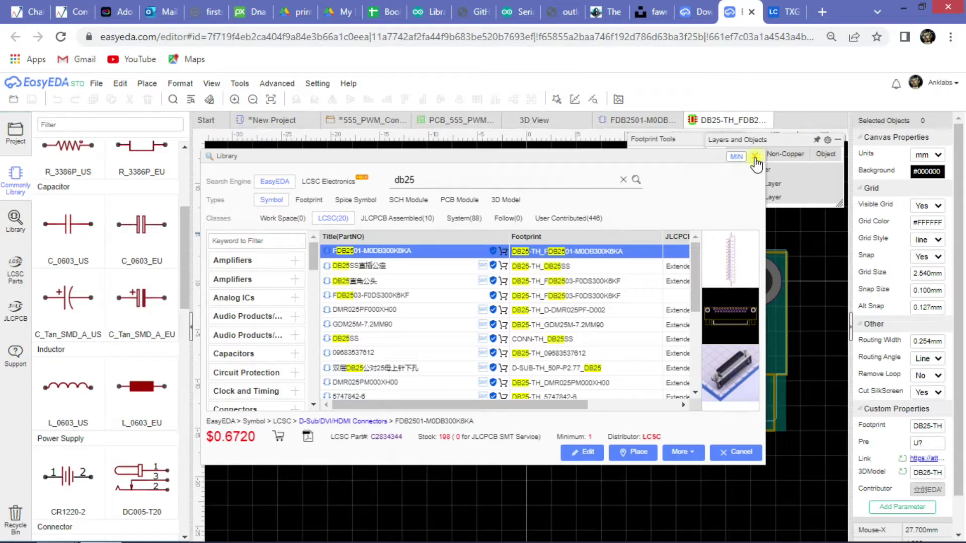
pyautogui.click(738, 157)
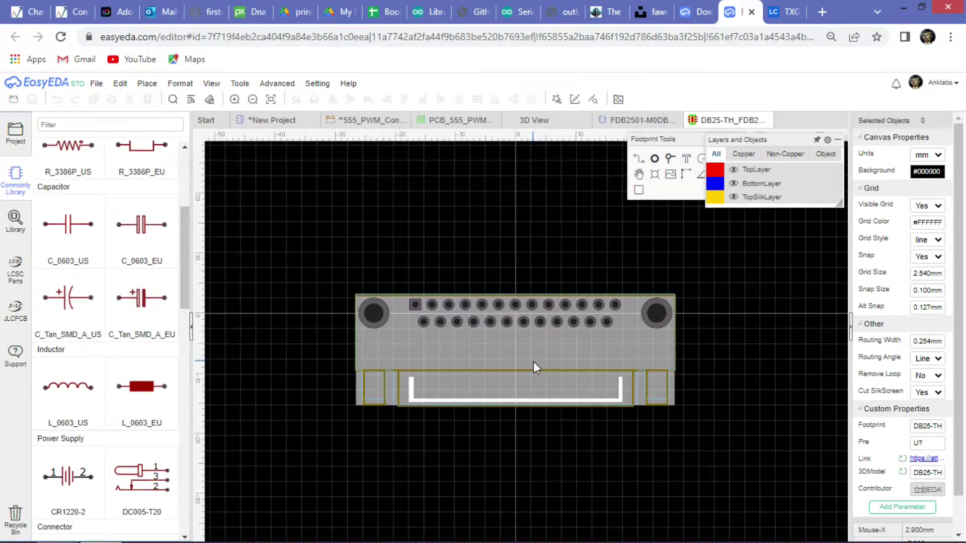
pyautogui.moveTo(535, 366); pyautogui.dragTo(436, 330, button='right')
pyautogui.click(317, 83)
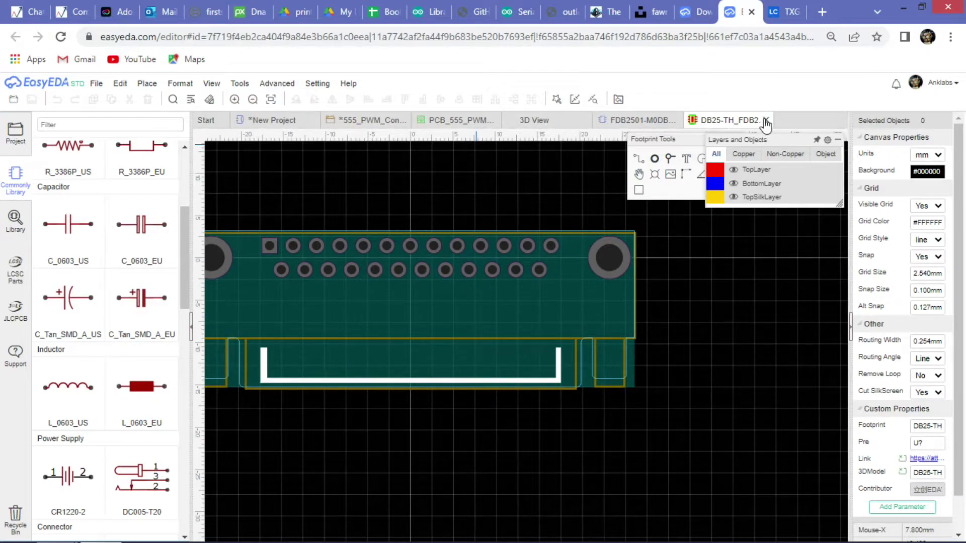
pyautogui.click(765, 120)
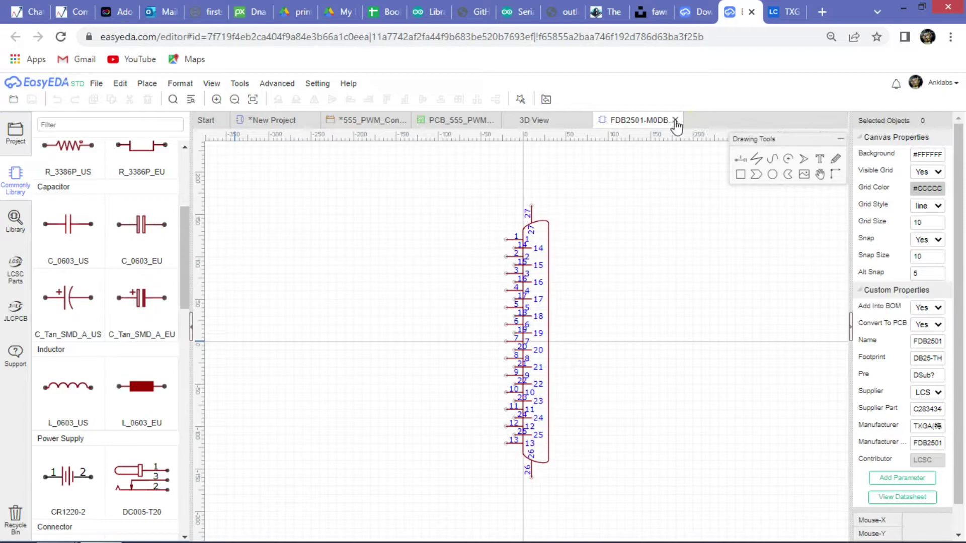
pyautogui.click(676, 120)
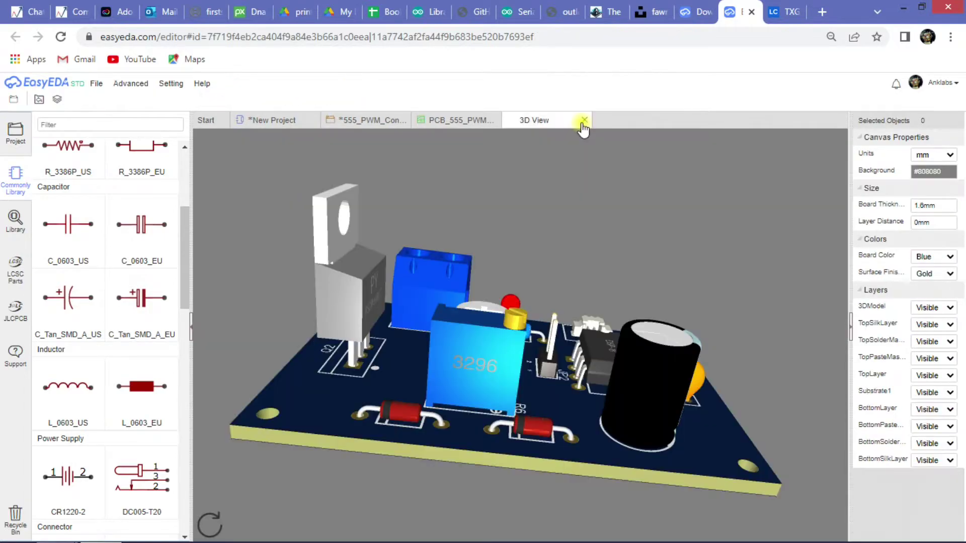
# Place the FDB2501-M0DB300K6KA connector as DSUB1 on the New Project schematic.
pyautogui.click(271, 123)
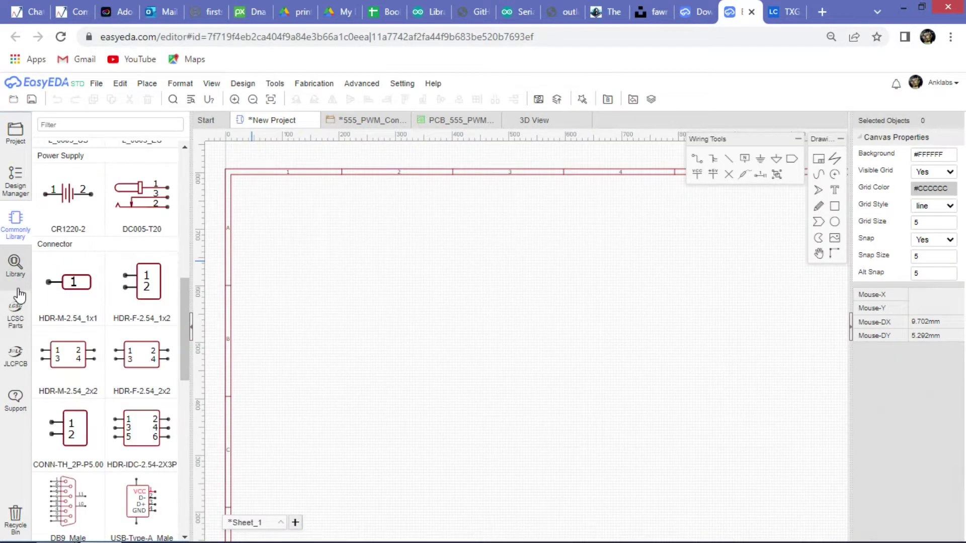
pyautogui.click(19, 291)
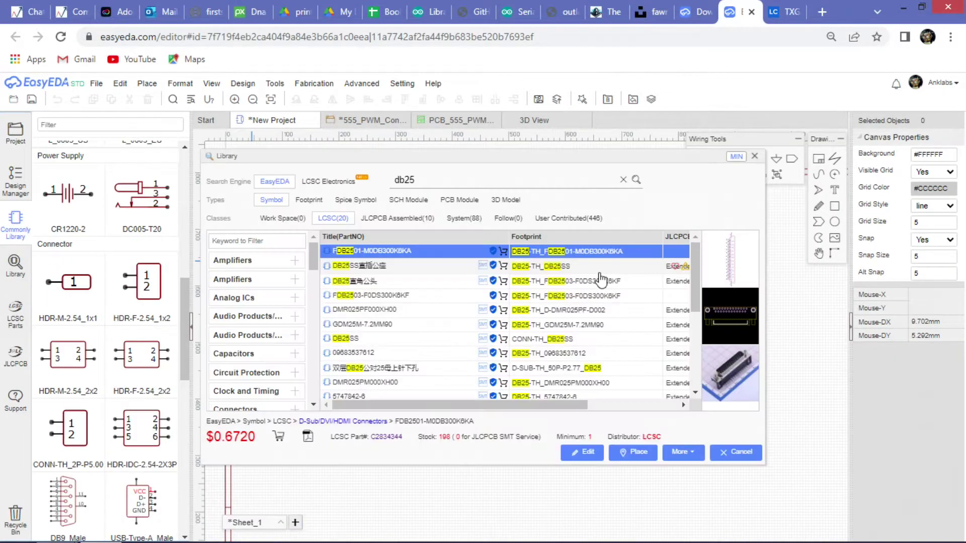
pyautogui.doubleClick(387, 251)
pyautogui.click(511, 346)
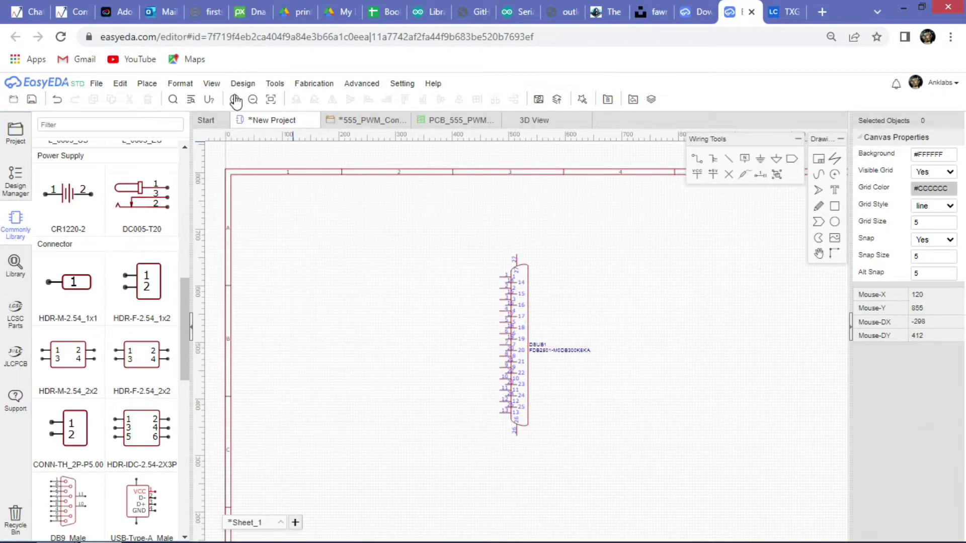
pyautogui.click(276, 84)
pyautogui.moveTo(243, 85)
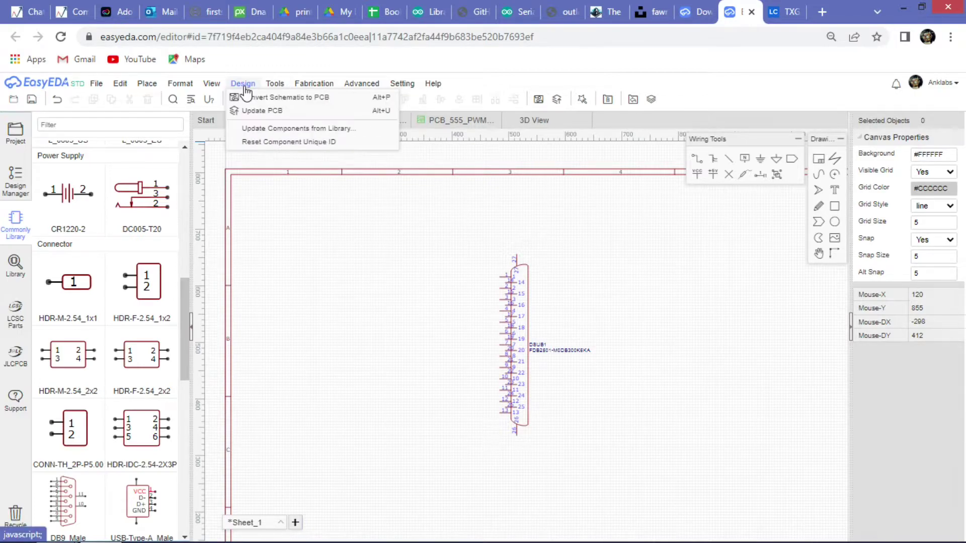
# Attempt Convert Schematic to PCB, then save the schematic as new project 'Temp_delete_later'.
pyautogui.click(259, 98)
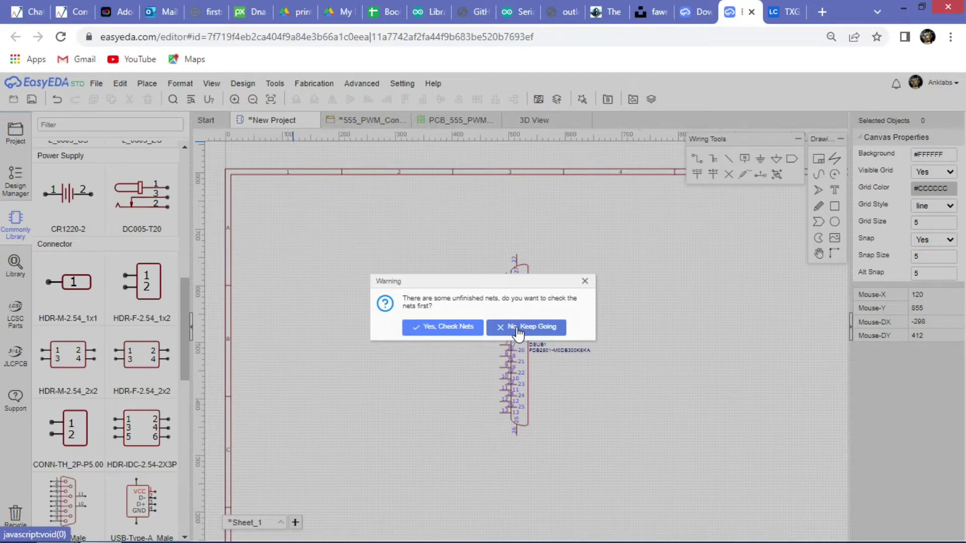
pyautogui.click(515, 328)
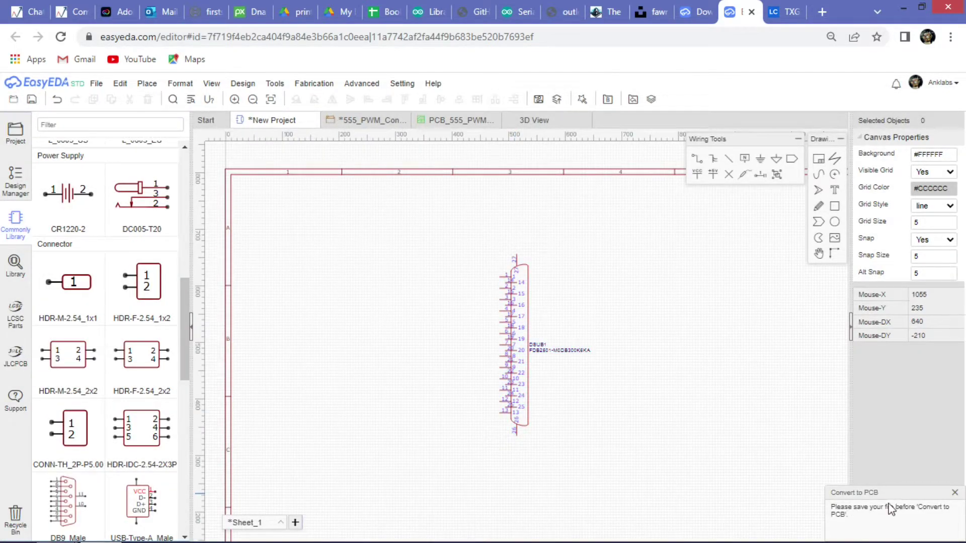
pyautogui.click(96, 83)
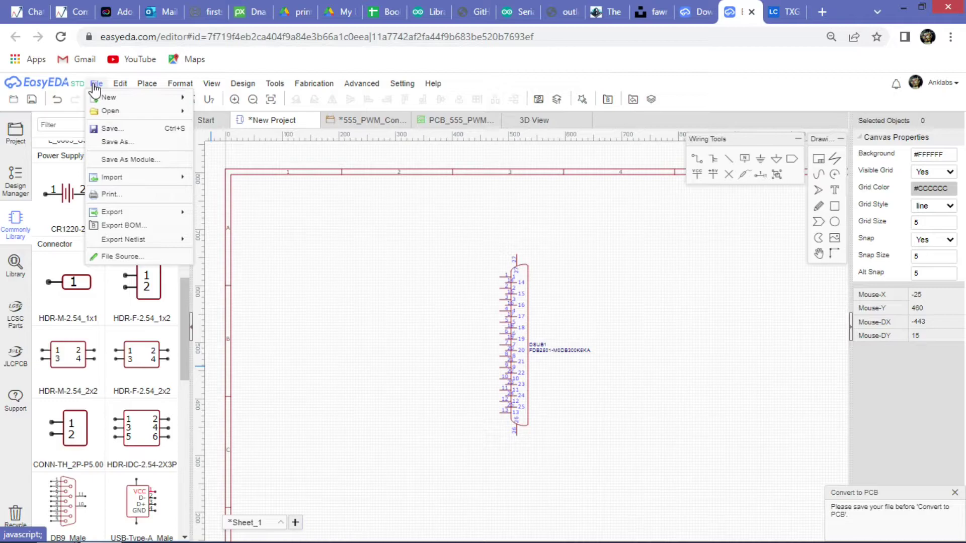
pyautogui.click(125, 131)
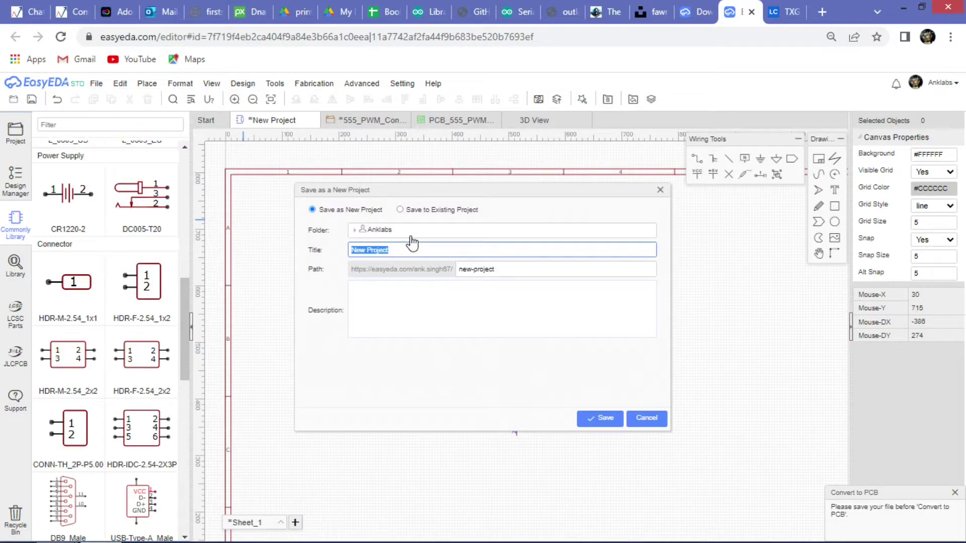
pyautogui.write('Temp')
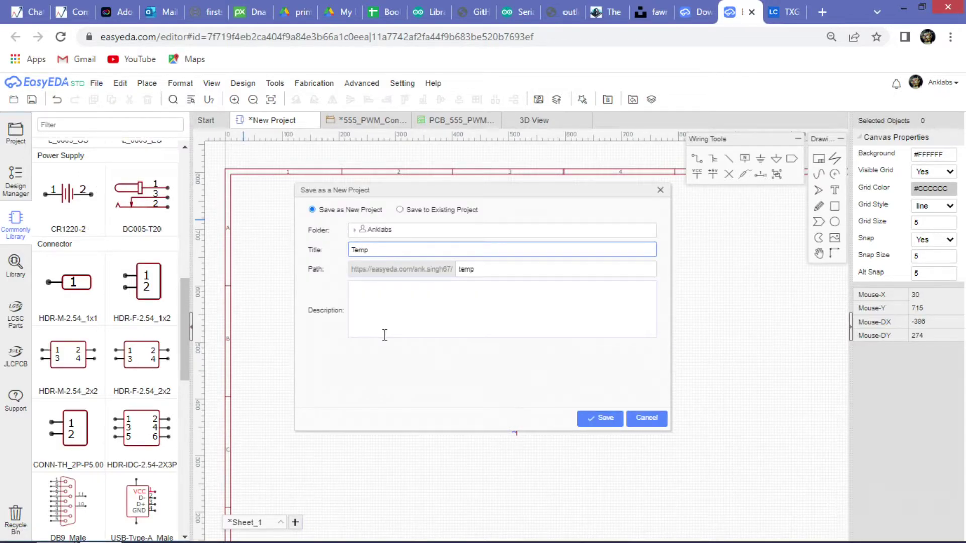
pyautogui.write('_delete_later')
pyautogui.click(595, 419)
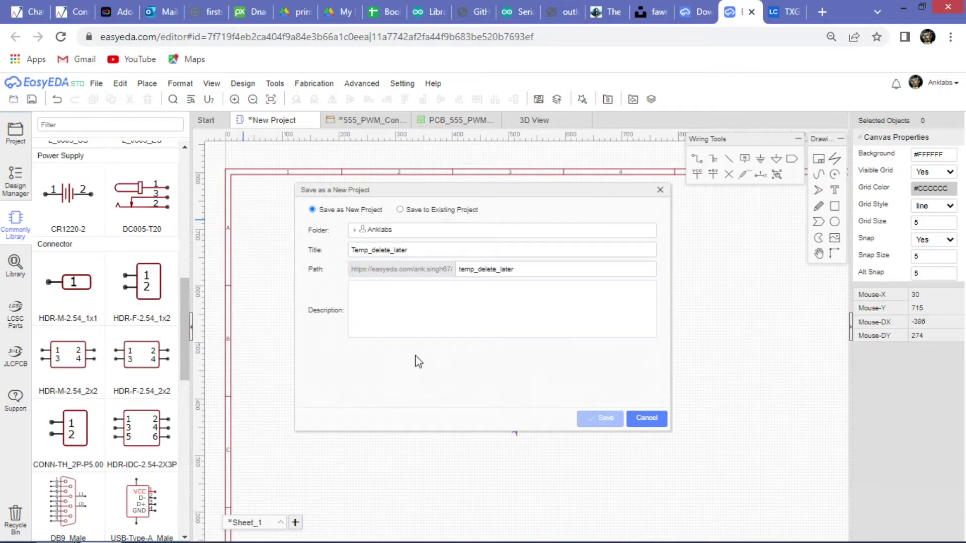
# Convert the schematic to a new PCB with a 67×44 mm two-layer outline and move DSUB1 inside.
pyautogui.click(257, 97)
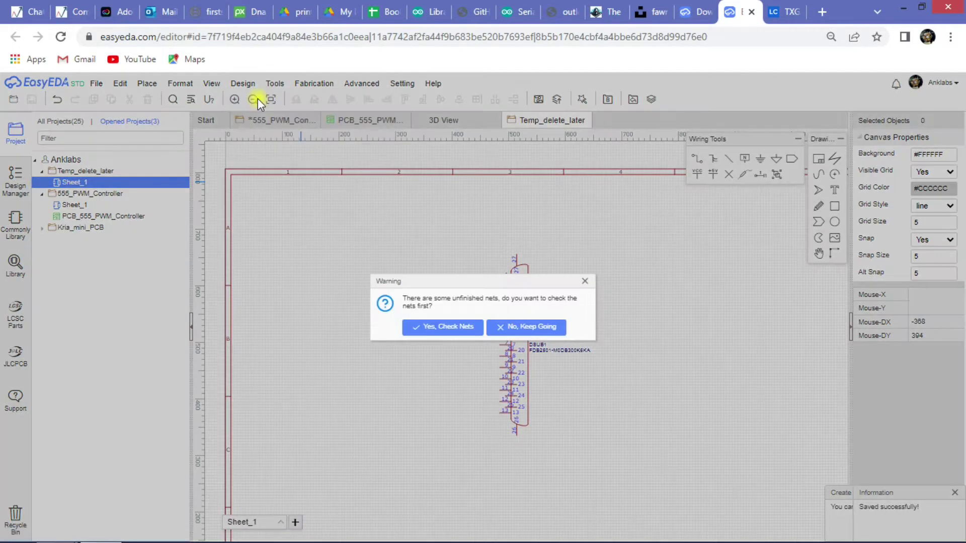
pyautogui.click(511, 326)
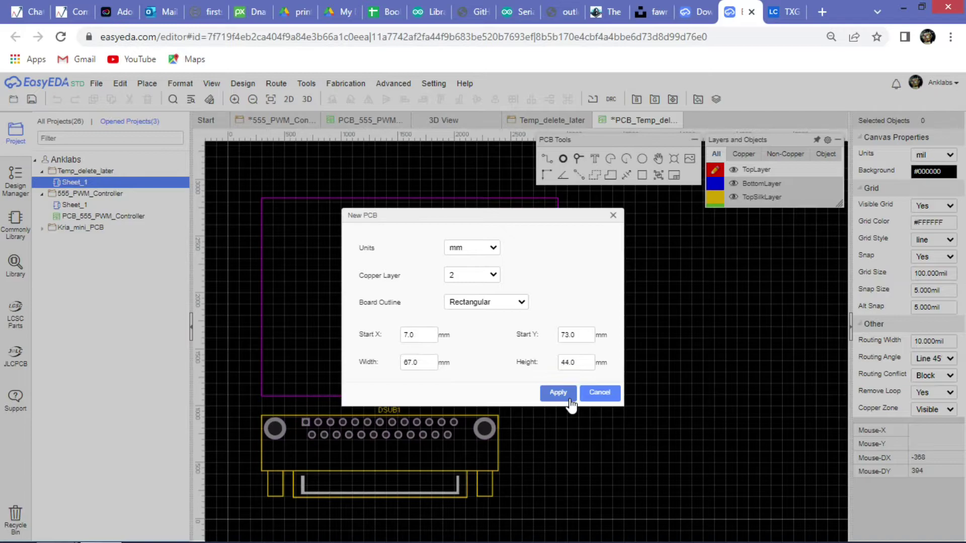
pyautogui.click(569, 398)
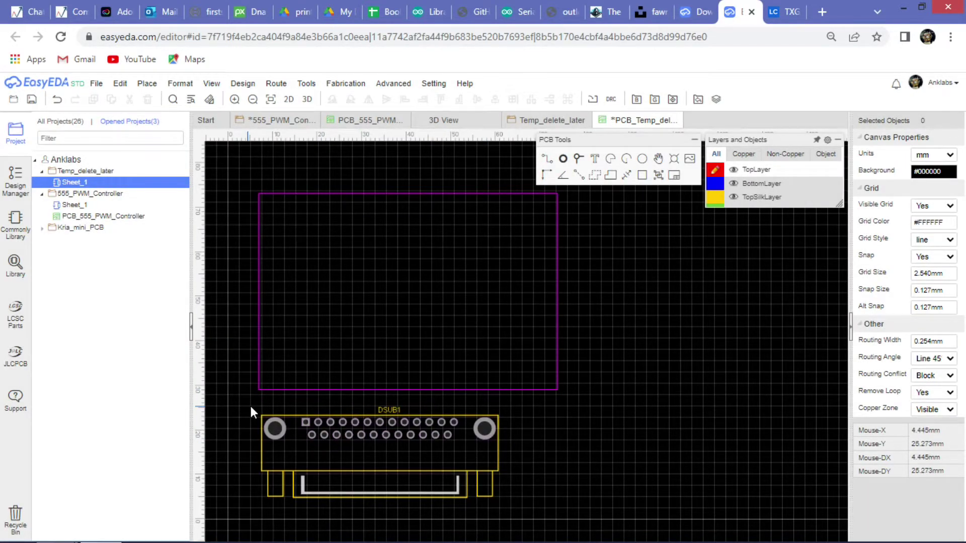
pyautogui.click(414, 441)
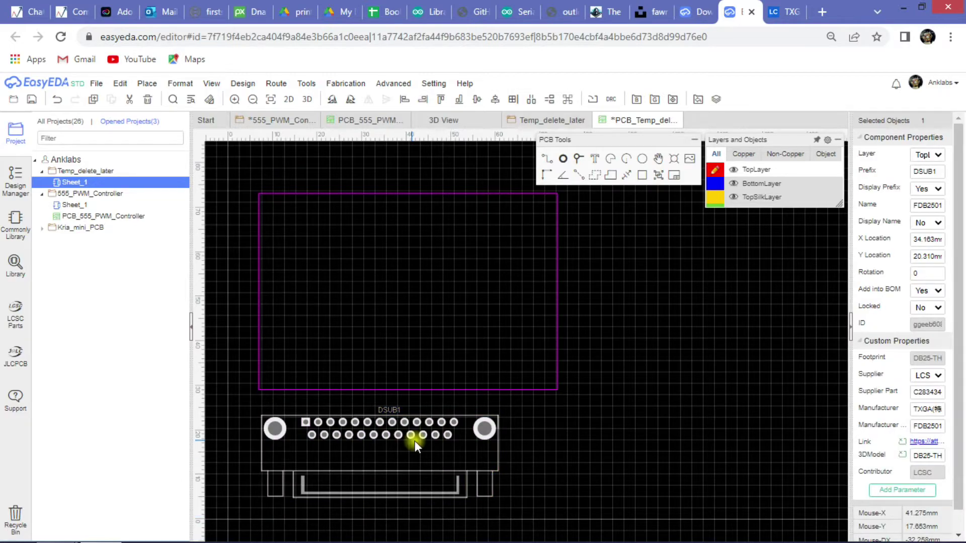
pyautogui.moveTo(415, 440); pyautogui.dragTo(440, 326)
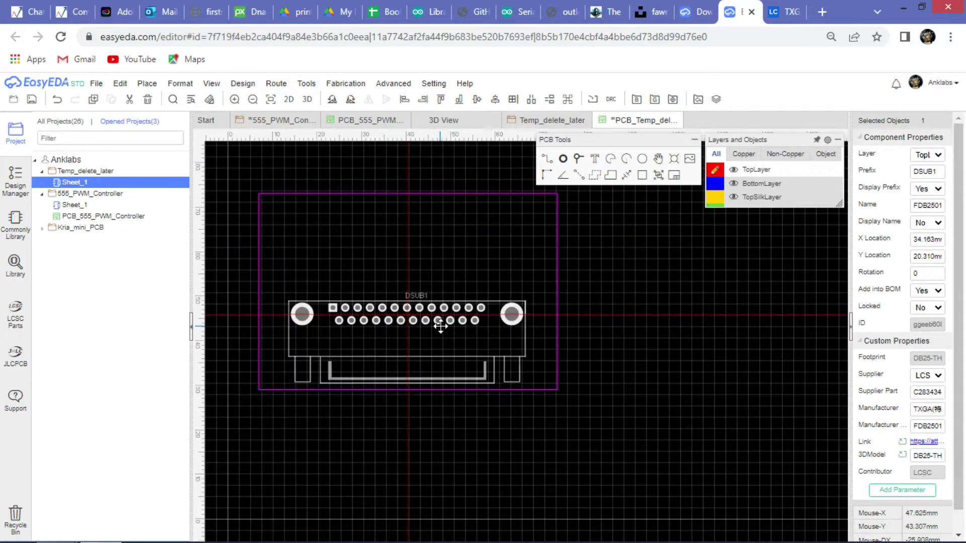
# Reshape the board outline by pulling its right edge out into an arrow point.
pyautogui.click(641, 357)
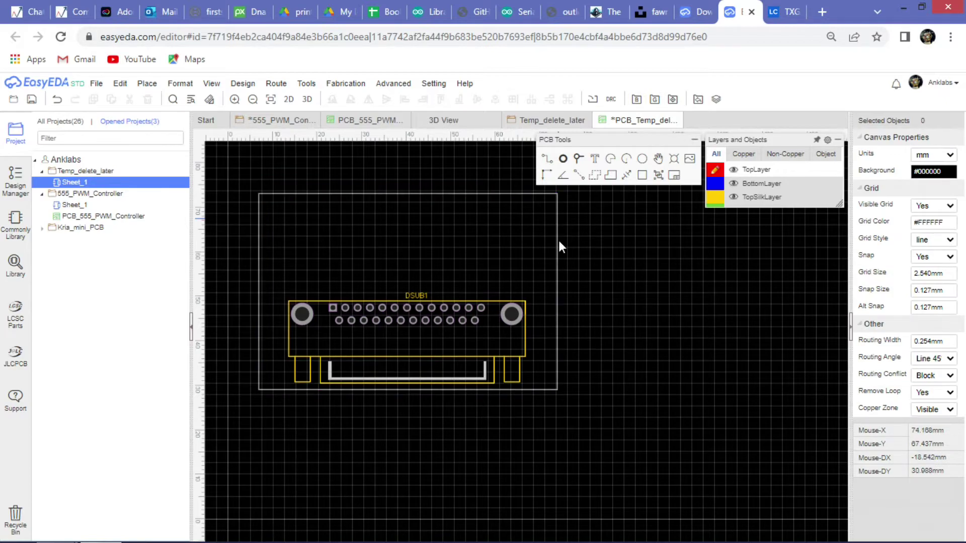
pyautogui.moveTo(737, 195)
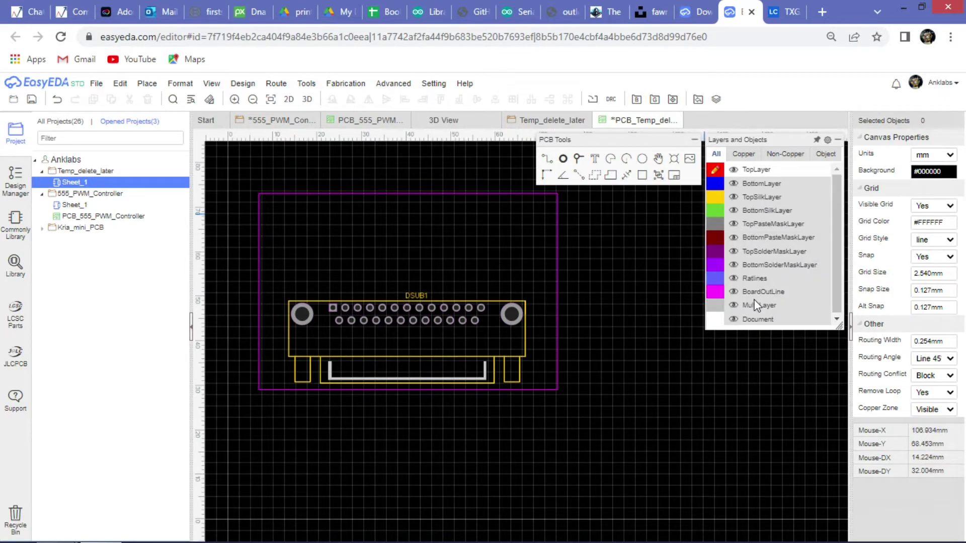
pyautogui.click(719, 293)
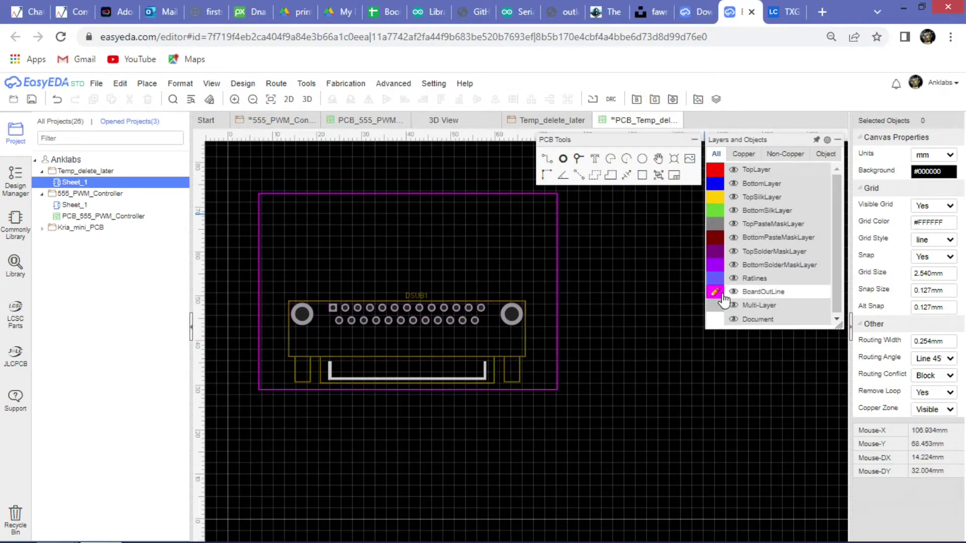
pyautogui.click(715, 171)
pyautogui.click(718, 184)
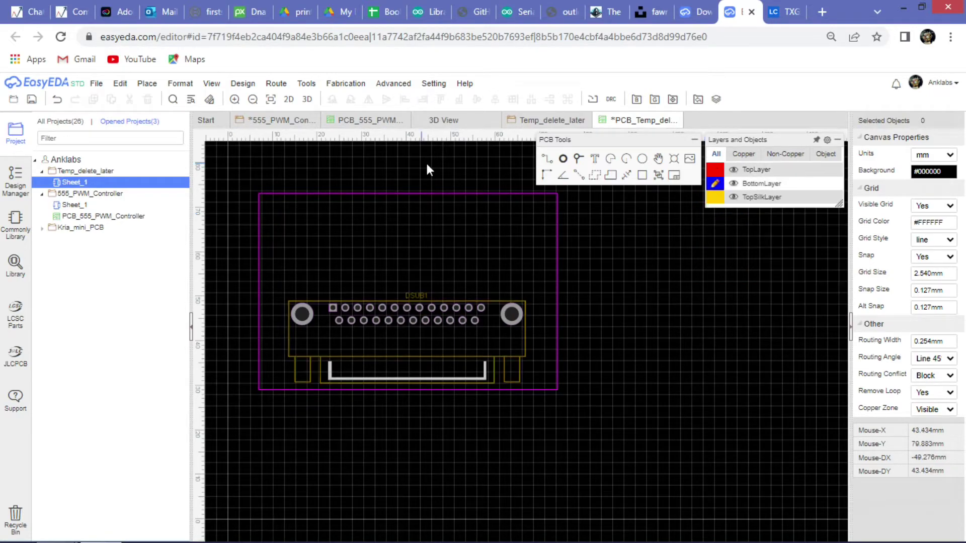
pyautogui.click(557, 197)
pyautogui.moveTo(557, 290); pyautogui.dragTo(789, 298)
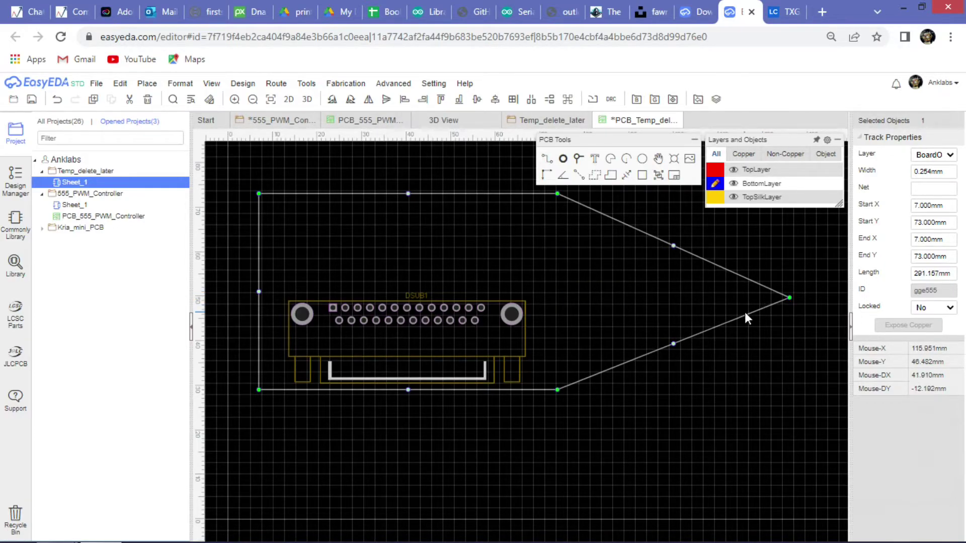
# Render the arrow-shaped board with DSUB1 in Photo View.
pyautogui.scroll(-2, 598, 369)
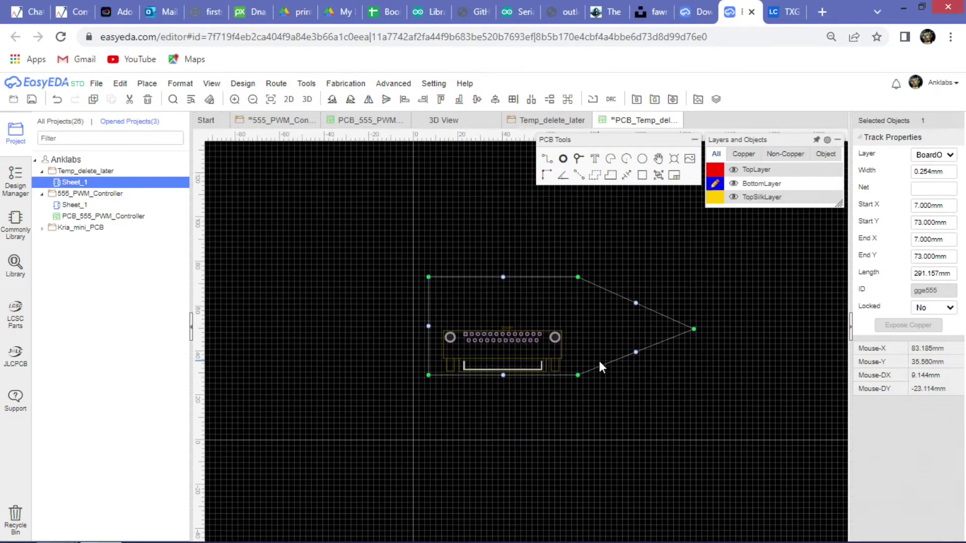
pyautogui.scroll(4, 548, 402)
pyautogui.scroll(-3, 437, 371)
pyautogui.scroll(2, 393, 220)
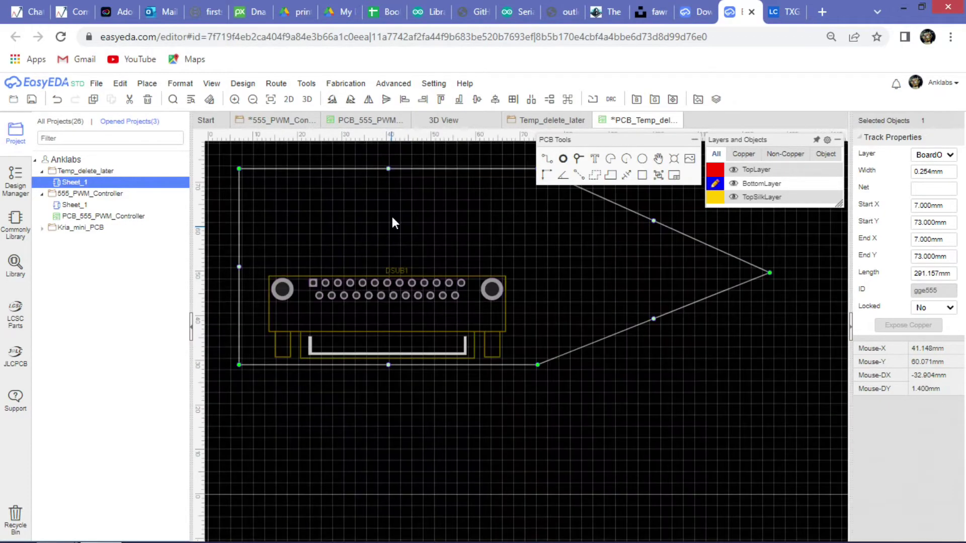
pyautogui.scroll(-1, 312, 237)
pyautogui.click(434, 388)
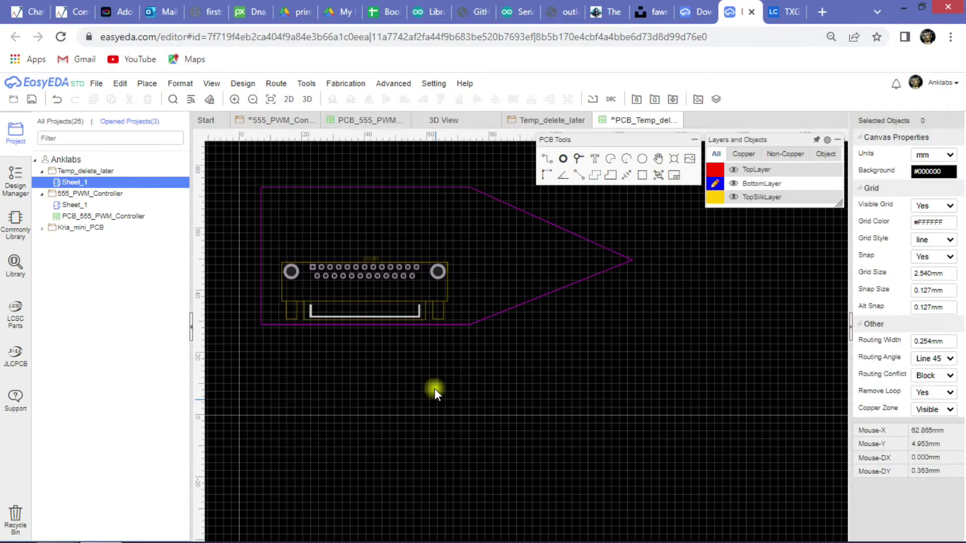
pyautogui.click(285, 101)
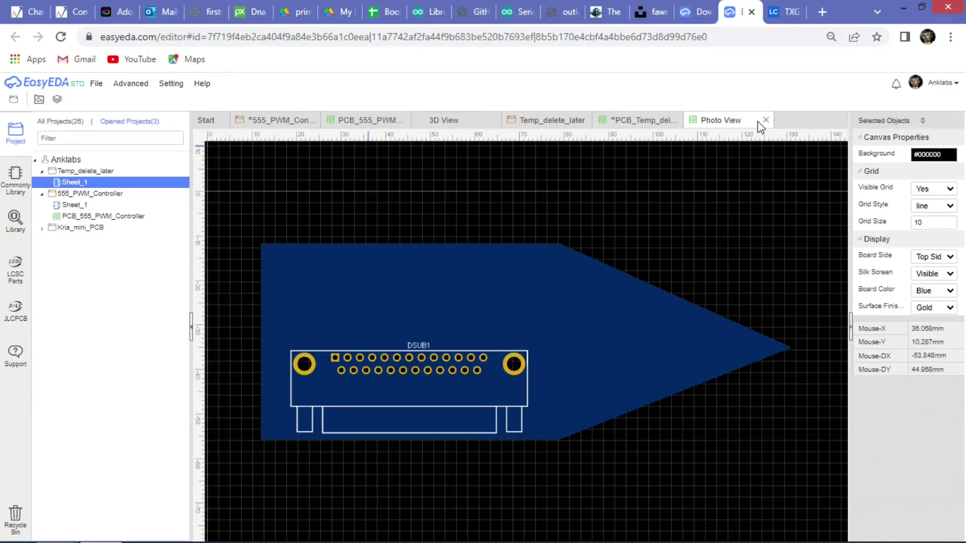
# View the arrow board in 3D at an oblique angle, then close the 3D view.
pyautogui.click(638, 120)
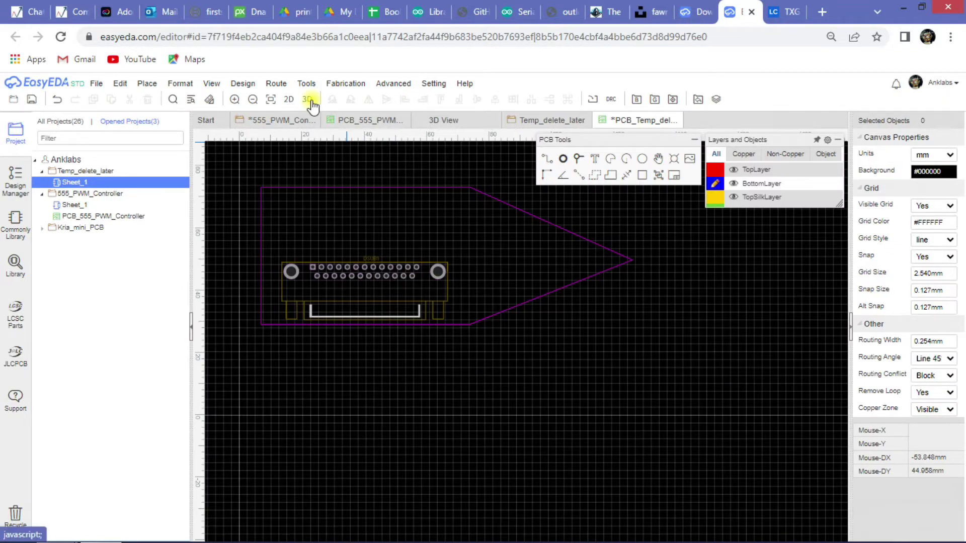
pyautogui.click(312, 103)
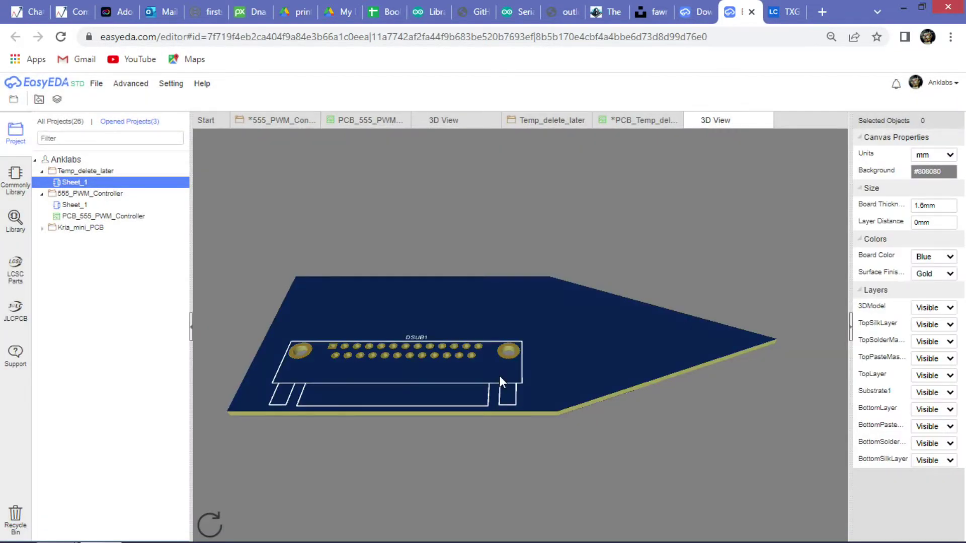
pyautogui.moveTo(486, 314); pyautogui.dragTo(331, 399)
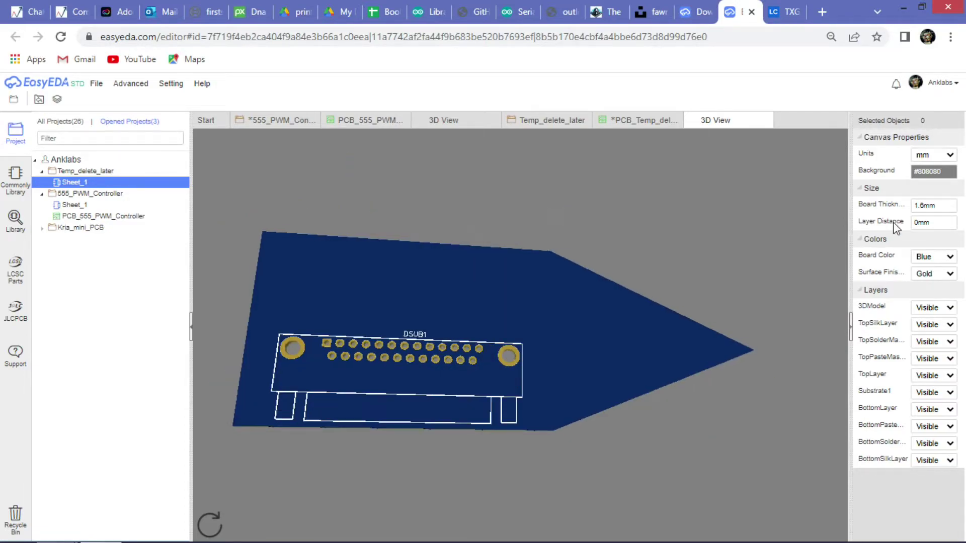
pyautogui.click(767, 120)
pyautogui.rightClick(386, 283)
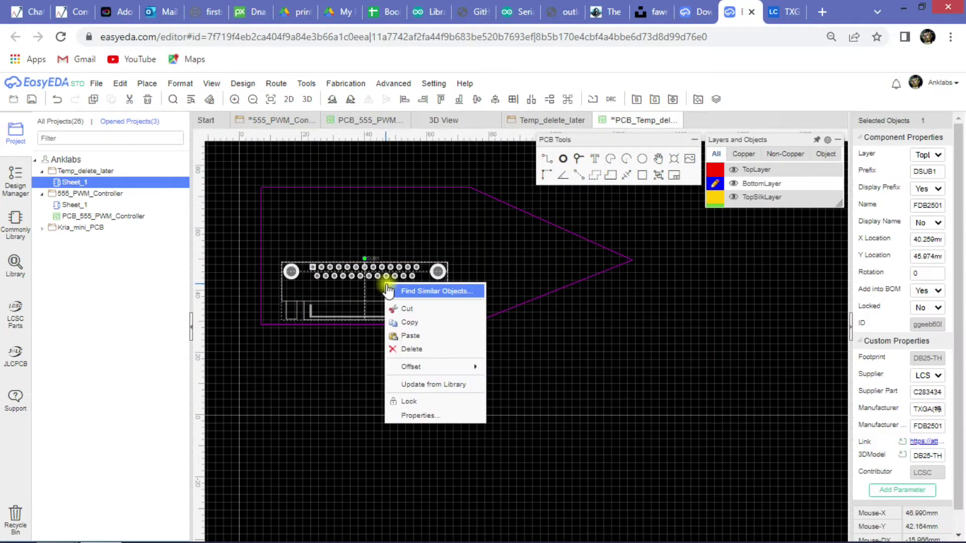
pyautogui.click(338, 84)
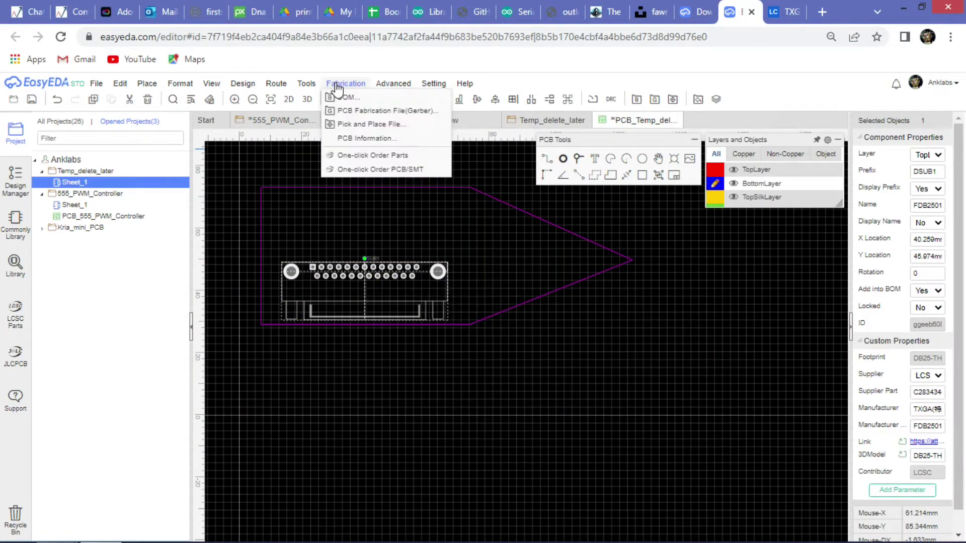
pyautogui.click(307, 84)
pyautogui.click(315, 174)
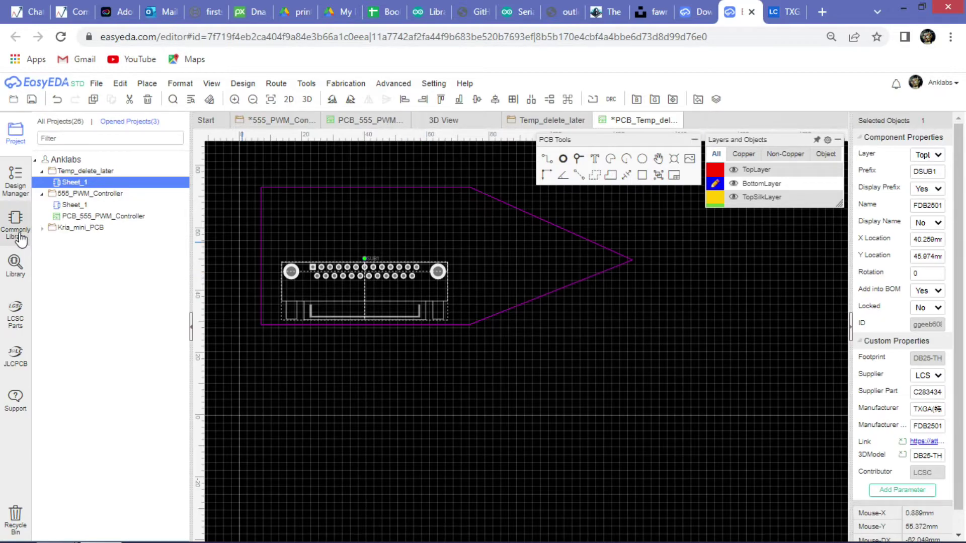
pyautogui.click(15, 262)
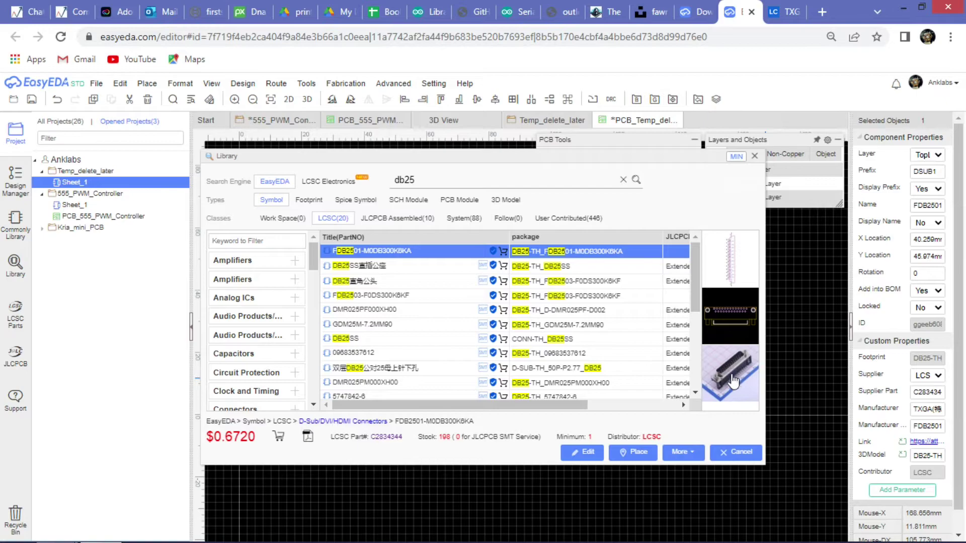
pyautogui.click(755, 156)
pyautogui.click(345, 82)
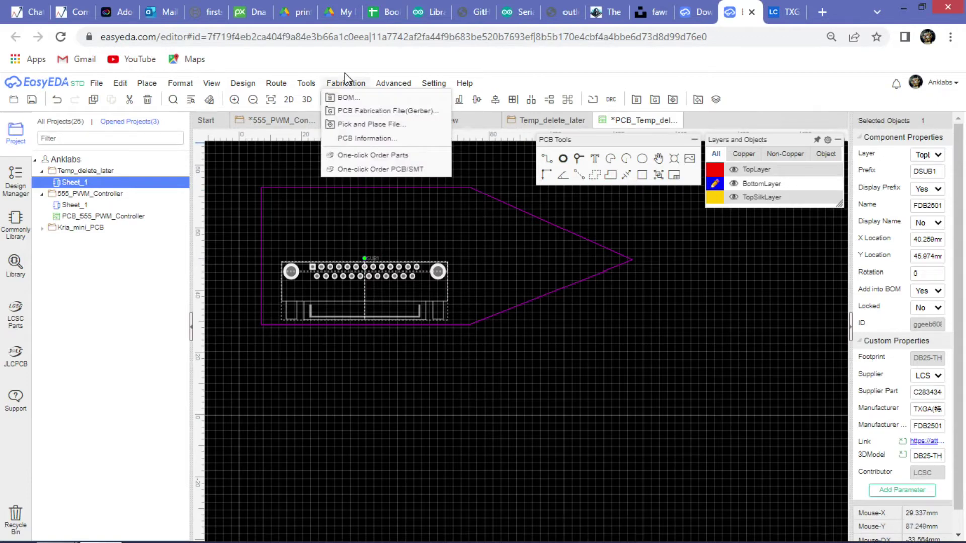
pyautogui.moveTo(308, 84)
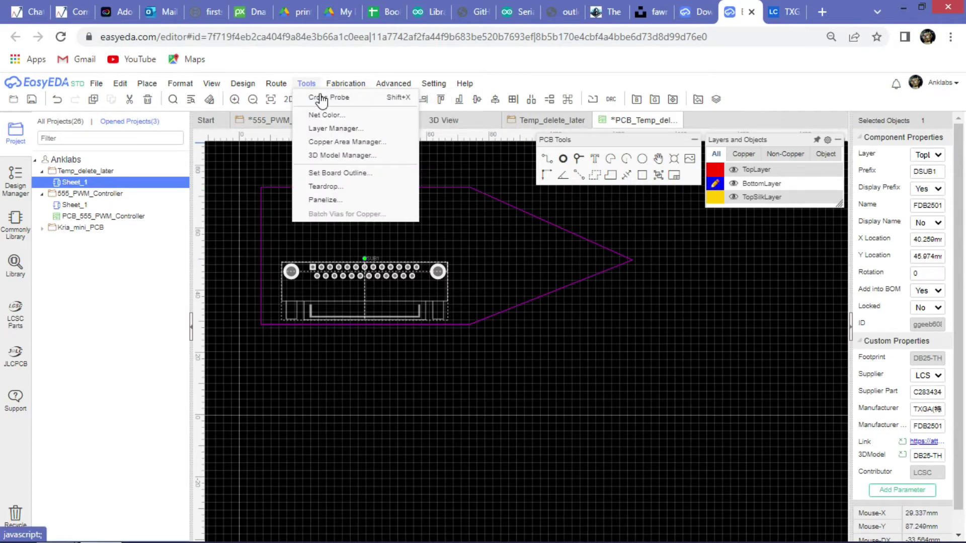
pyautogui.click(357, 155)
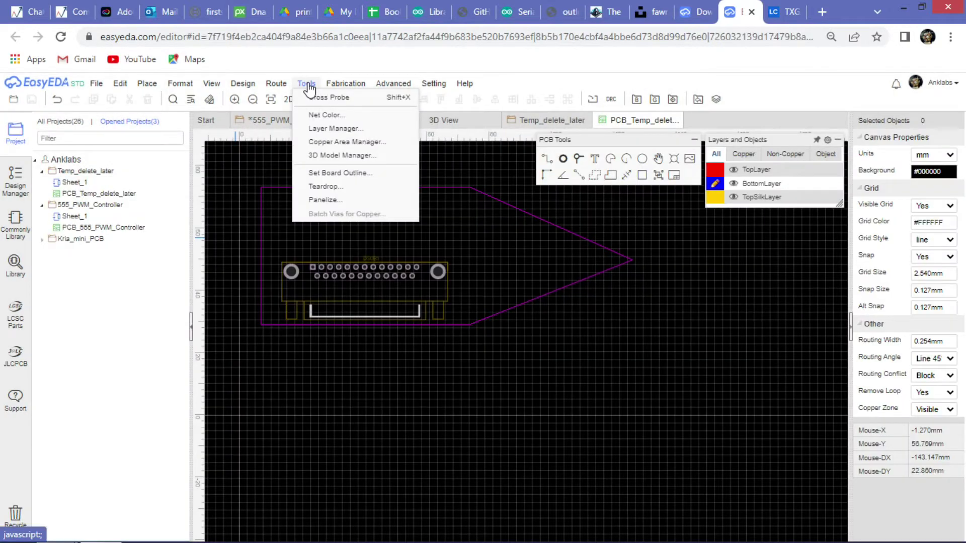
# Open the 3D Model Manager for DSUB1 and preview the LED-TH-3mm_B and LED-TH-3mm_R models.
pyautogui.click(359, 157)
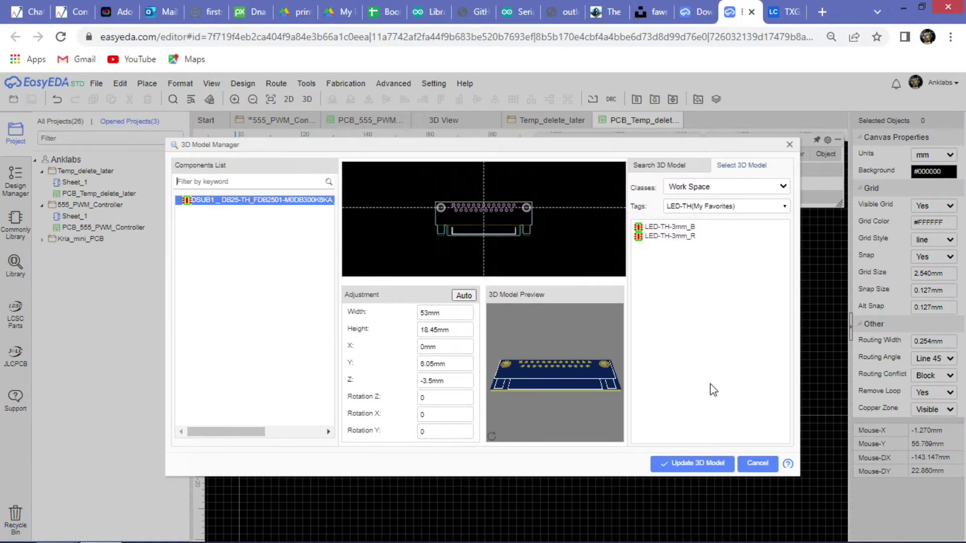
pyautogui.click(676, 206)
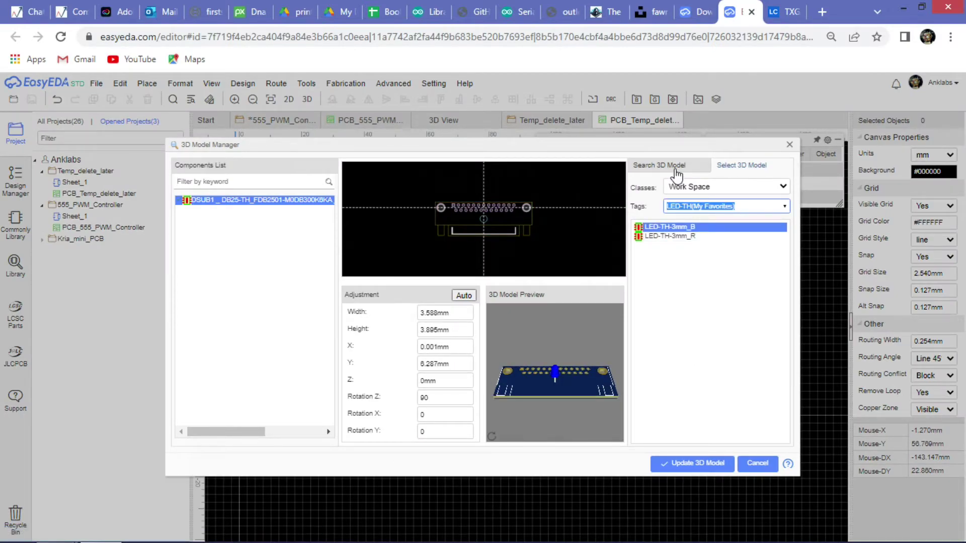
pyautogui.moveTo(563, 354); pyautogui.dragTo(614, 422)
pyautogui.scroll(3, 613, 385)
pyautogui.moveTo(614, 385); pyautogui.dragTo(469, 409)
pyautogui.click(701, 237)
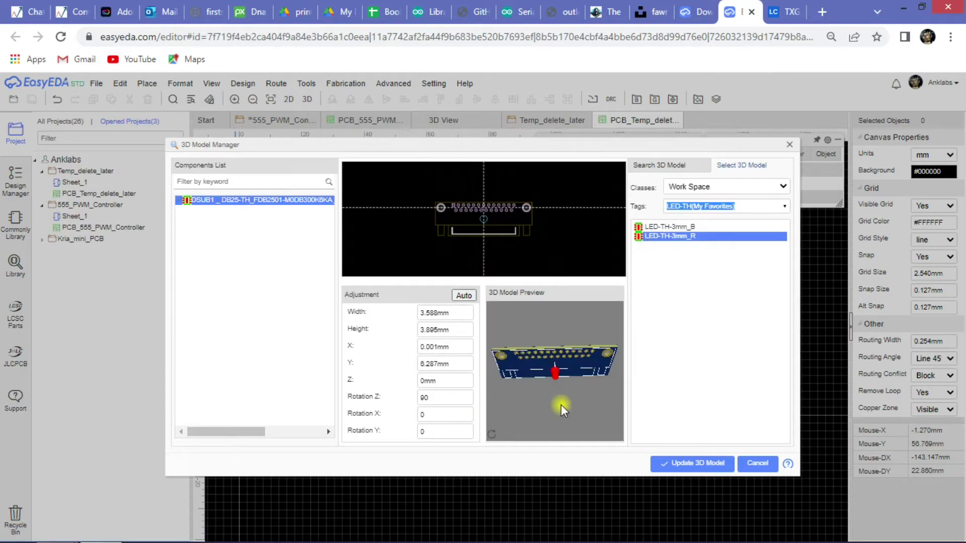
pyautogui.scroll(2, 553, 373)
pyautogui.scroll(2, 554, 373)
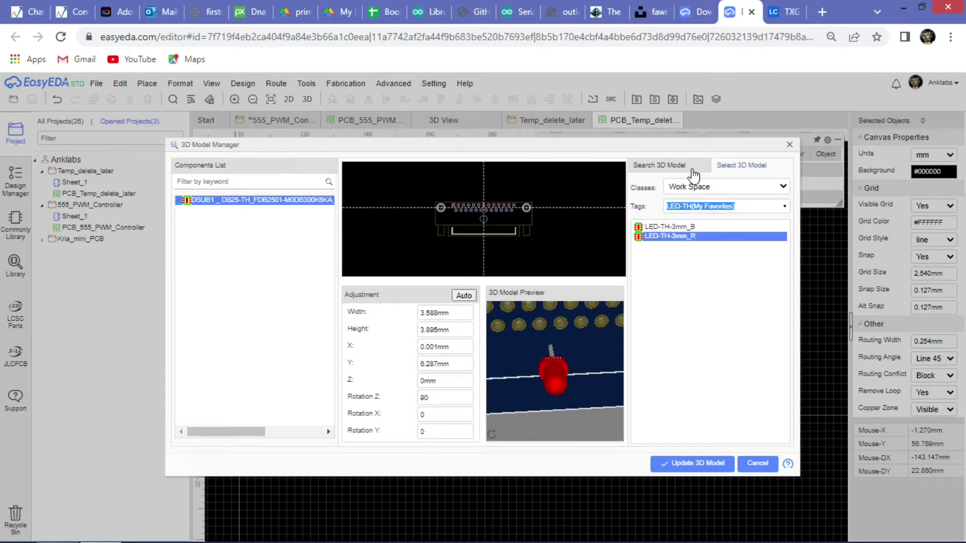
pyautogui.click(659, 165)
# Search the 3D models for DB25 and select DB25-TH_D-DMR025PF-D002 from the results.
pyautogui.click(773, 180)
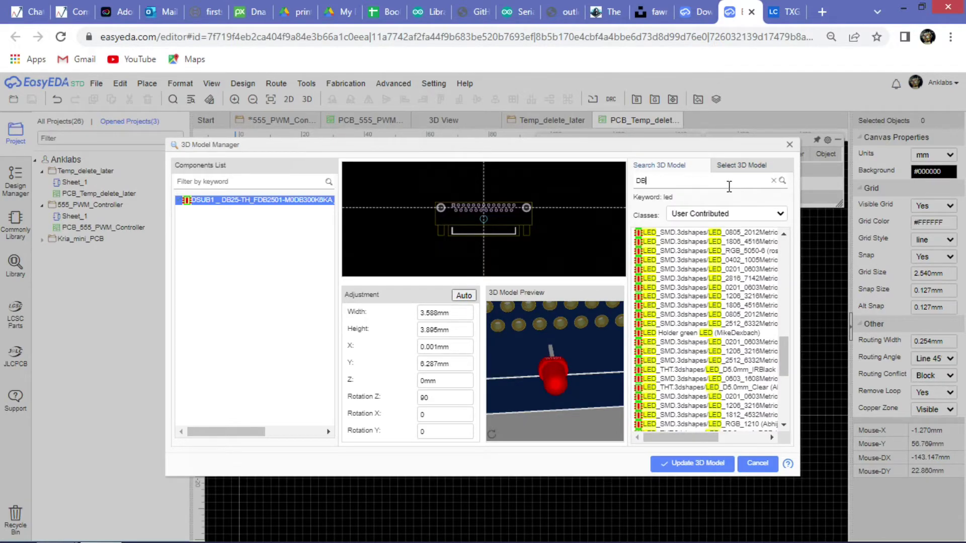
pyautogui.write('25')
pyautogui.press('Return')
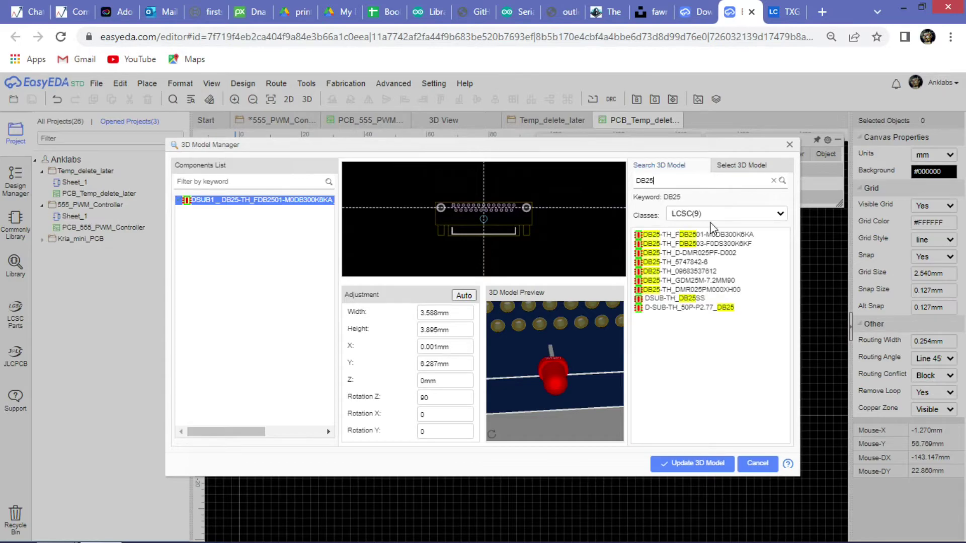
pyautogui.click(710, 236)
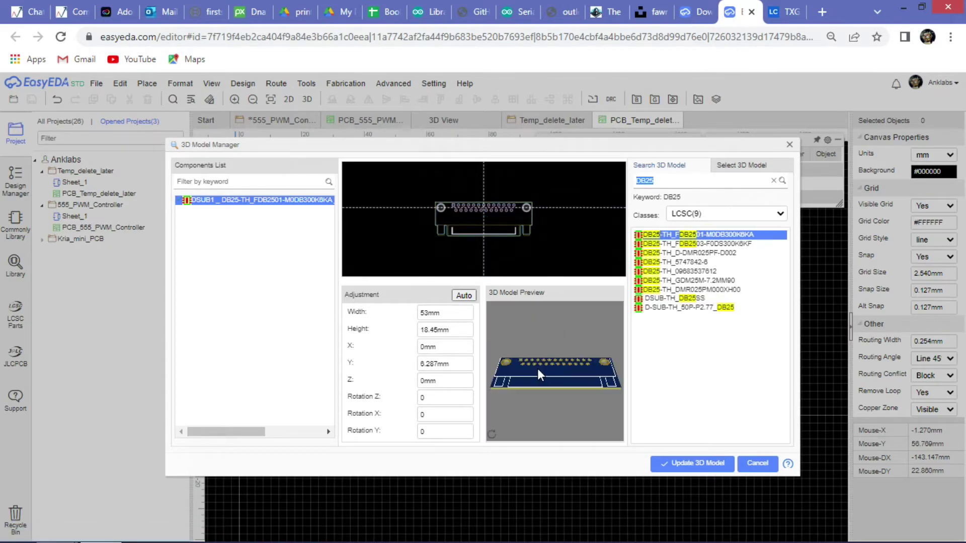
pyautogui.click(694, 246)
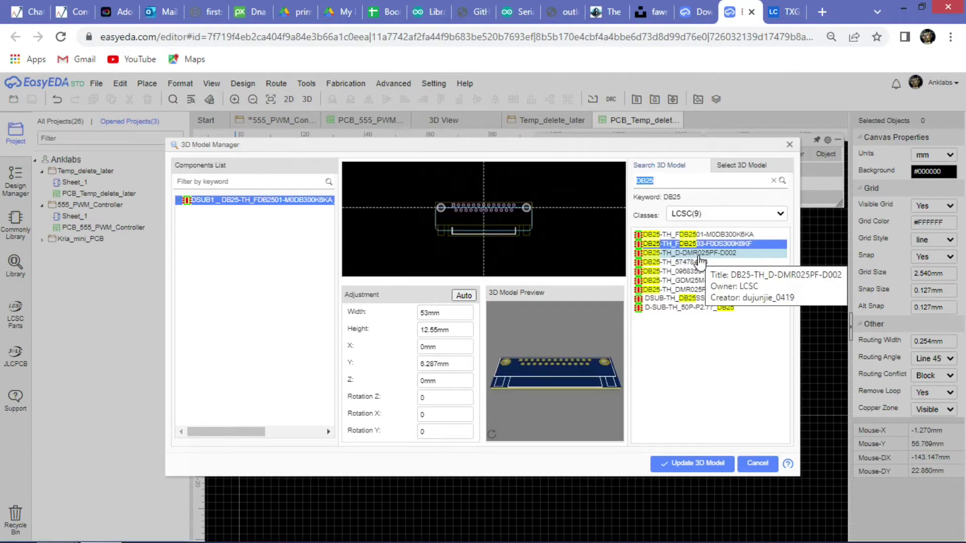
pyautogui.click(699, 254)
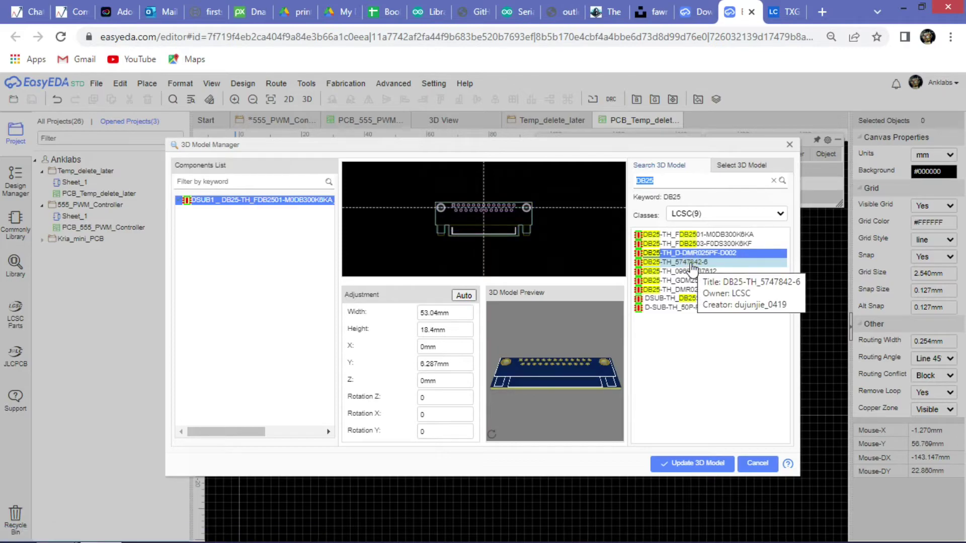
# Inspect the connector preview from several angles, then apply the model to DSUB1.
pyautogui.moveTo(587, 379); pyautogui.dragTo(557, 331)
pyautogui.scroll(5, 570, 393)
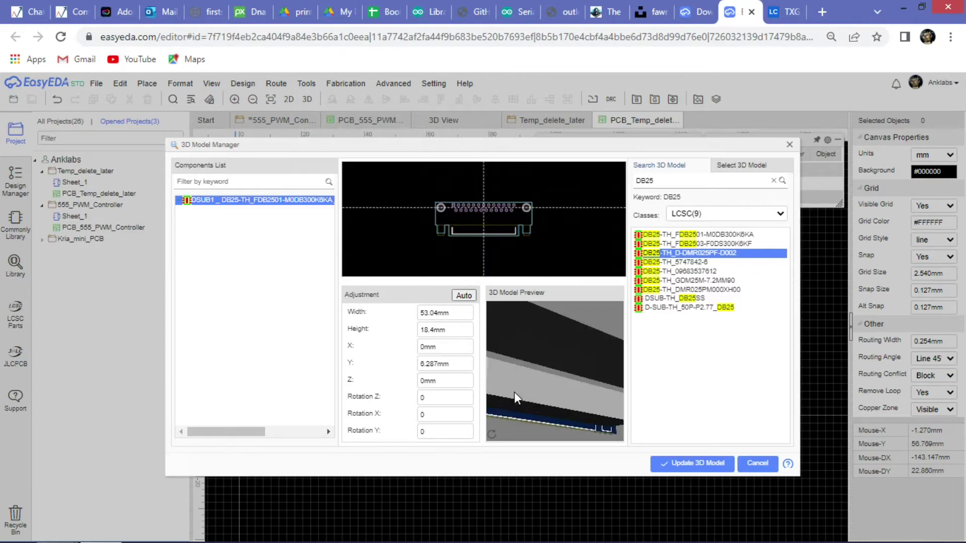
pyautogui.moveTo(514, 391); pyautogui.dragTo(441, 319)
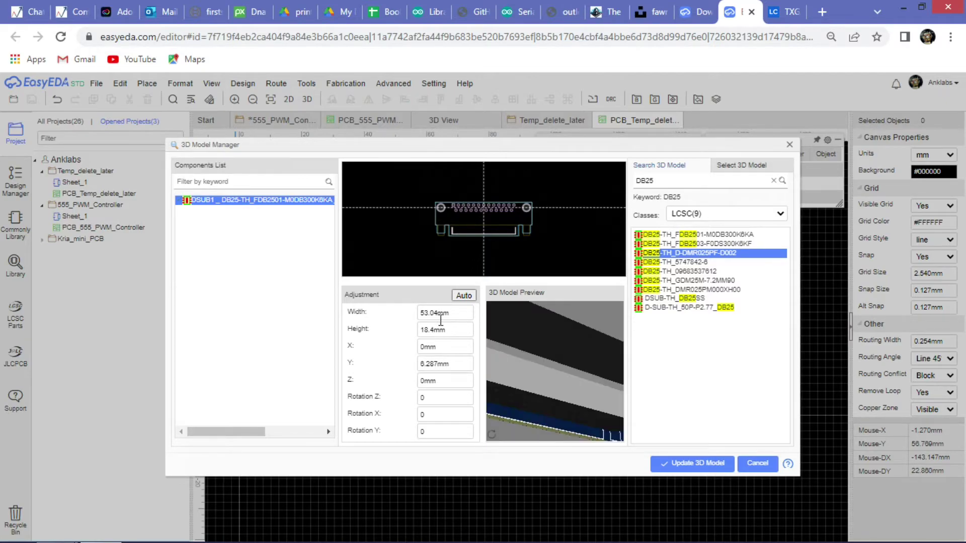
pyautogui.moveTo(542, 325); pyautogui.dragTo(663, 455)
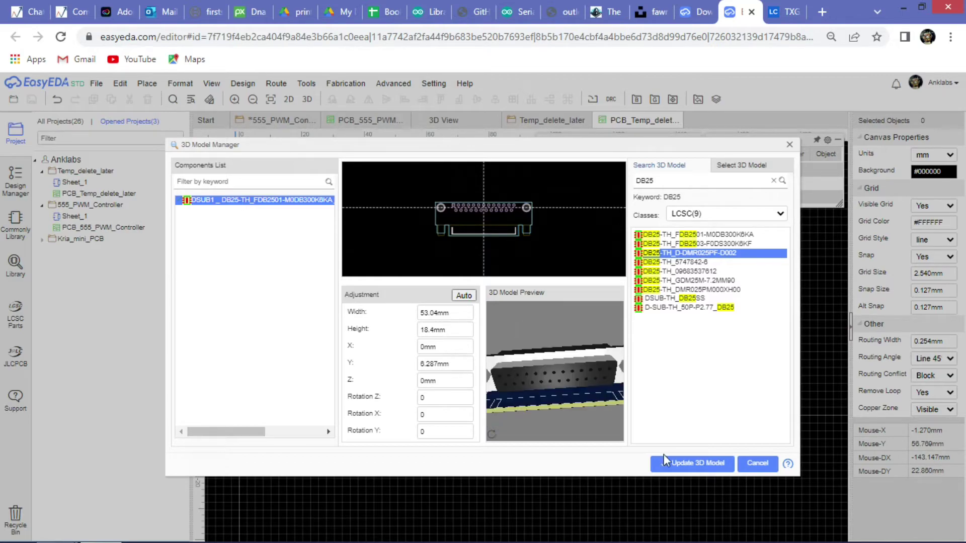
pyautogui.click(682, 466)
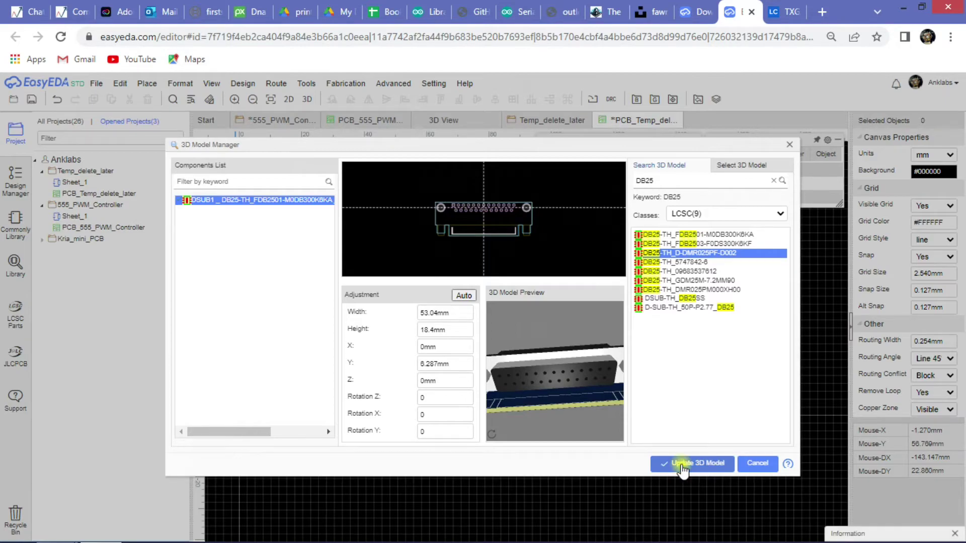
pyautogui.click(760, 465)
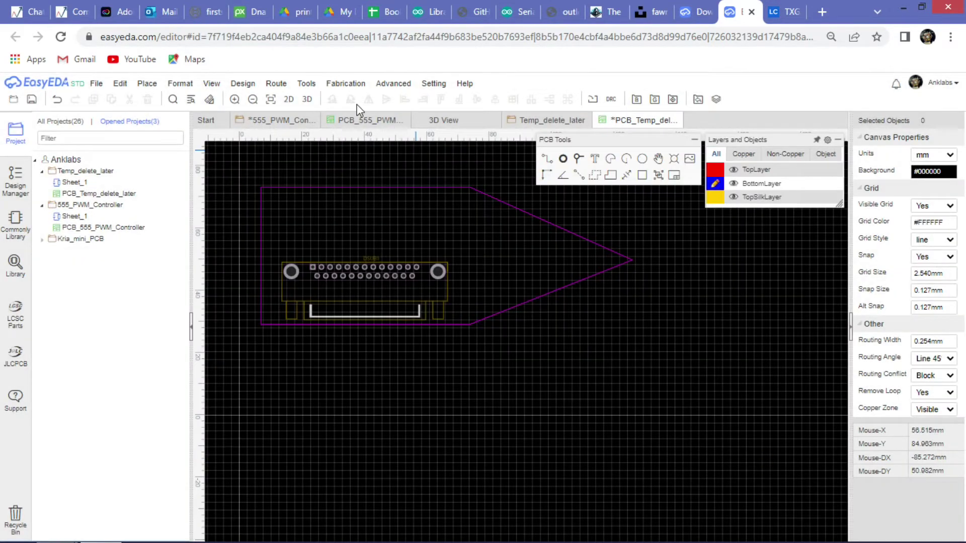
pyautogui.click(307, 100)
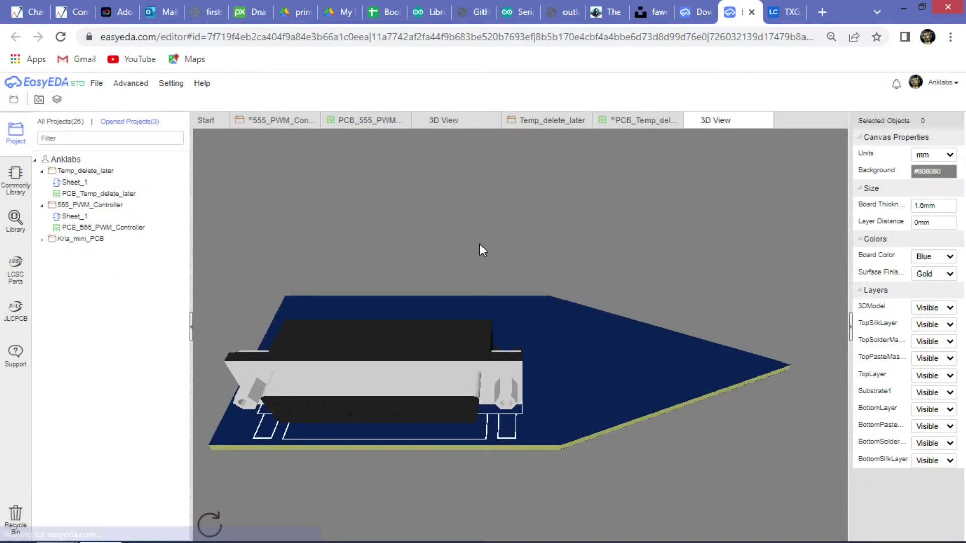
pyautogui.moveTo(527, 363); pyautogui.dragTo(527, 223)
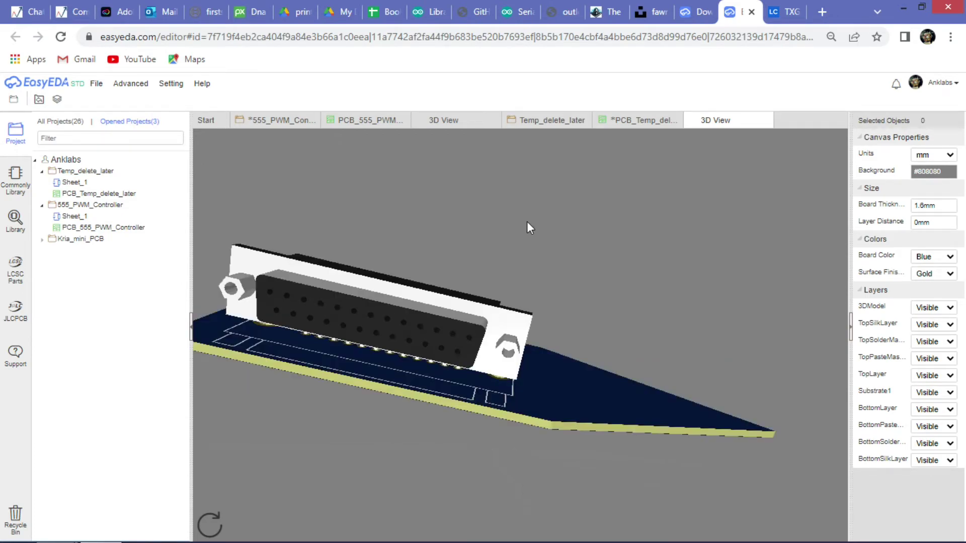
pyautogui.click(765, 120)
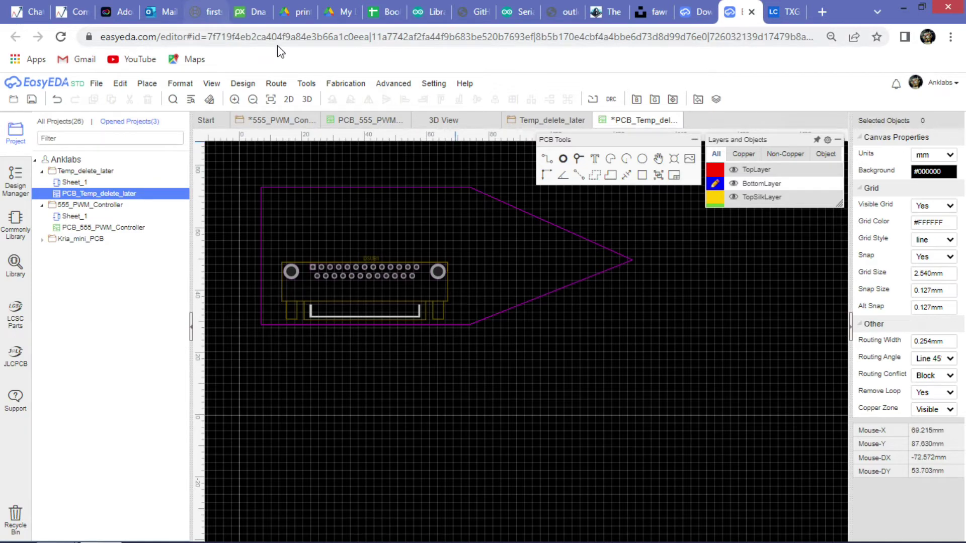
pyautogui.click(306, 84)
# Open the 3D Model Manager and try a -2mm Z offset on the DB25 connector.
pyautogui.click(337, 156)
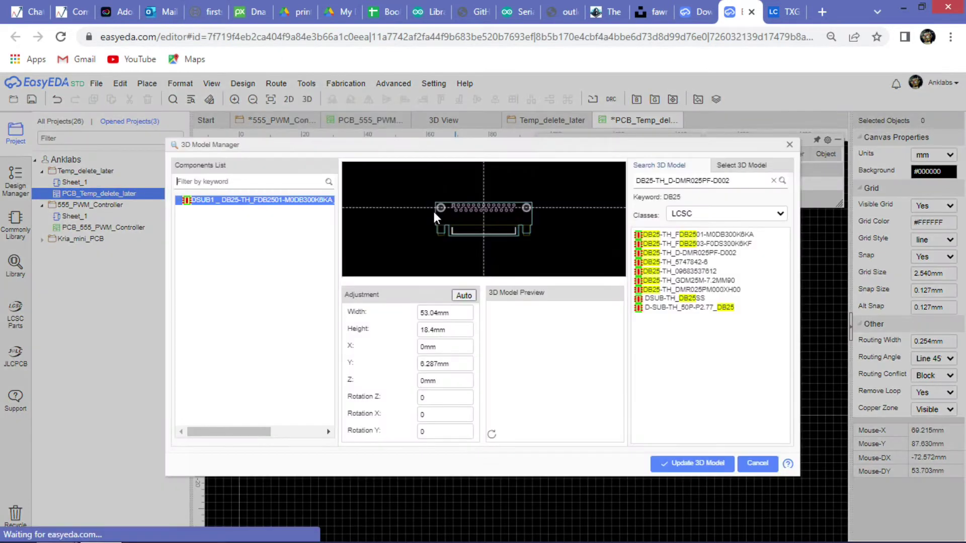
pyautogui.moveTo(557, 386)
pyautogui.mouseDown()
pyautogui.moveTo(566, 381)
pyautogui.moveTo(554, 376)
pyautogui.mouseUp()
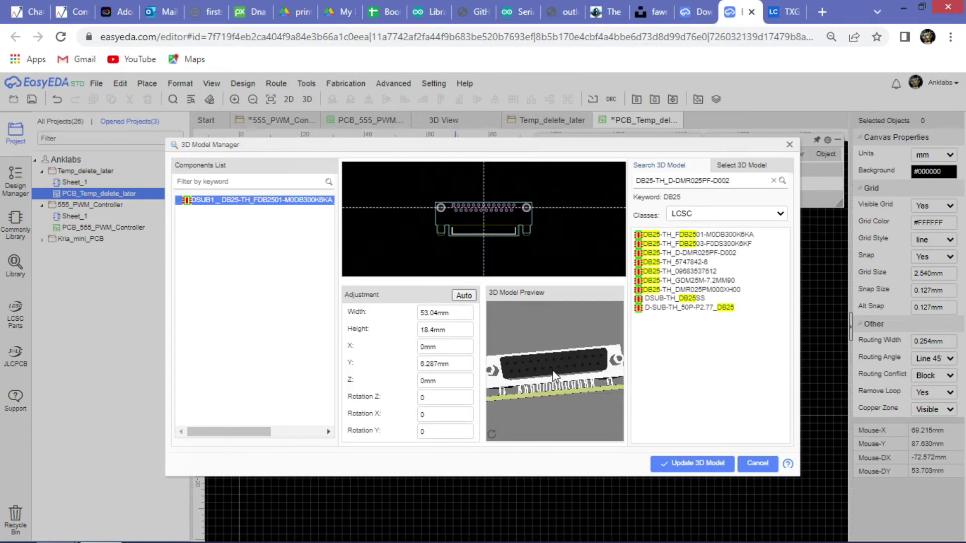
pyautogui.click(449, 380)
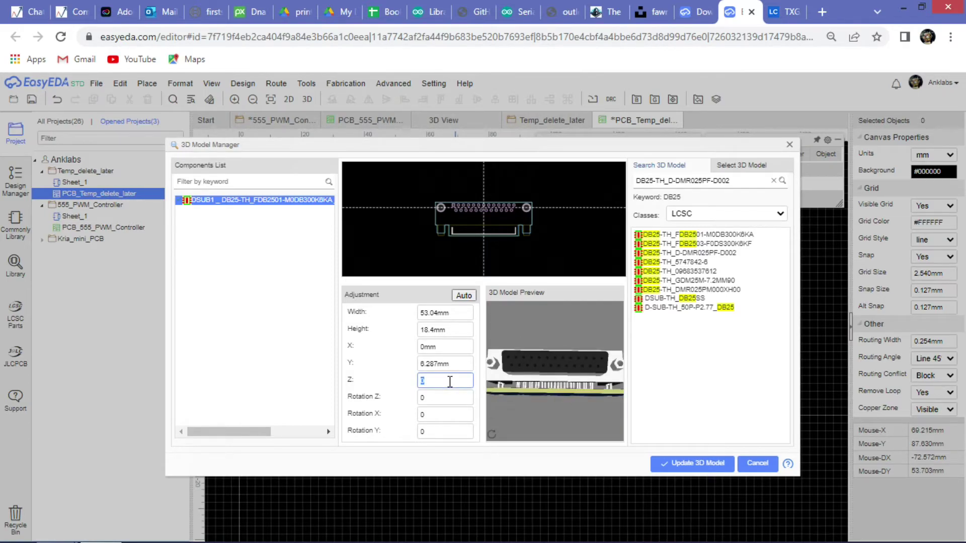
pyautogui.write('-2')
pyautogui.click(562, 410)
pyautogui.moveTo(563, 409); pyautogui.dragTo(550, 378)
# Test Z offsets of -3mm and -10mm, checking the connector height in the preview.
pyautogui.doubleClick(465, 381)
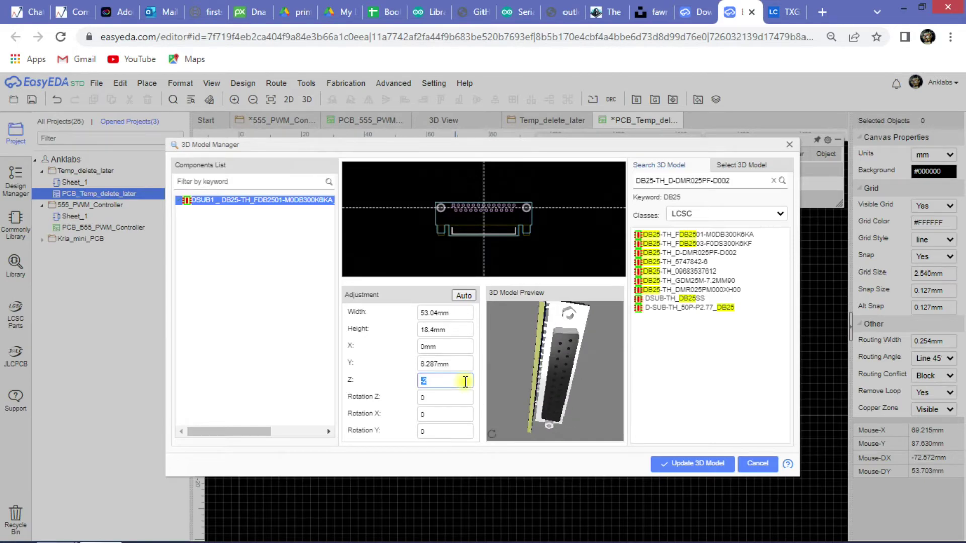
pyautogui.write('-3')
pyautogui.press('Return')
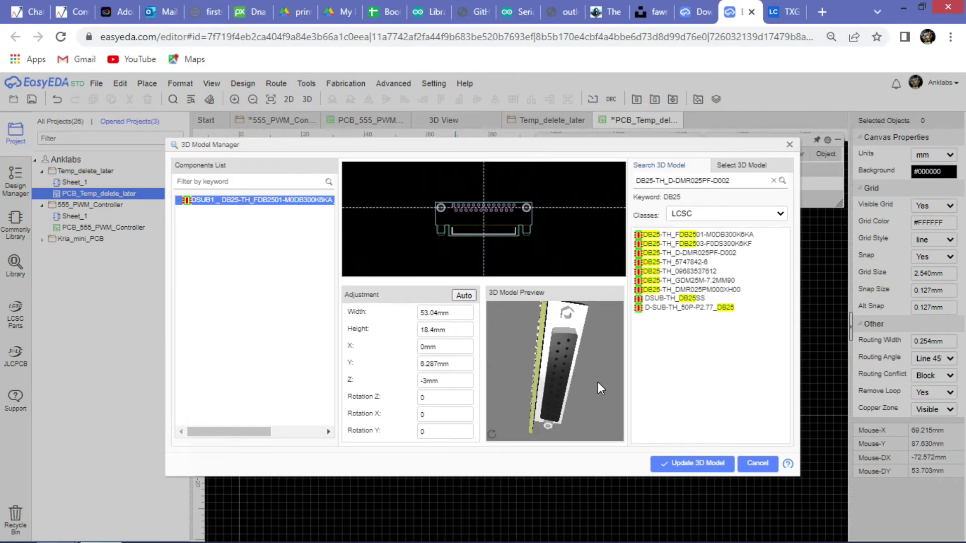
pyautogui.moveTo(597, 381); pyautogui.dragTo(475, 396)
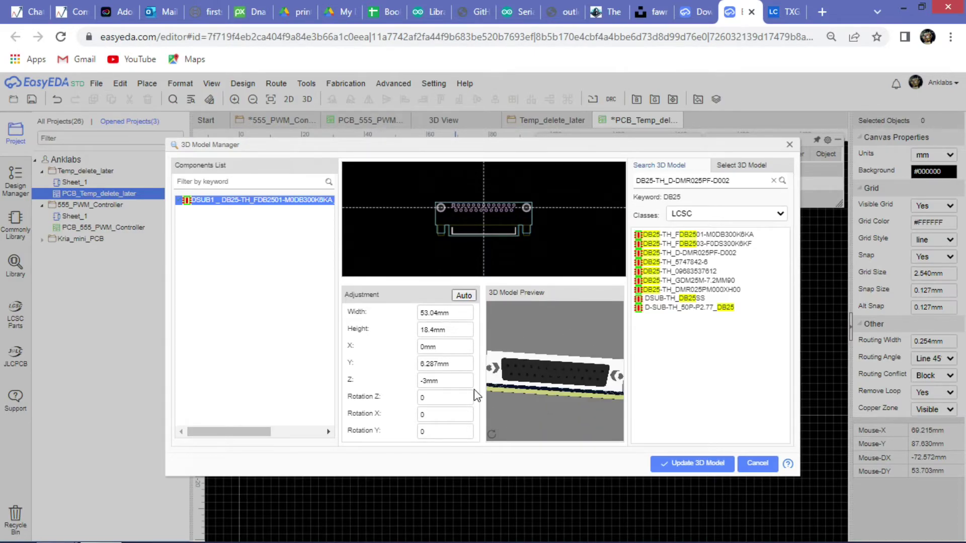
pyautogui.click(462, 385)
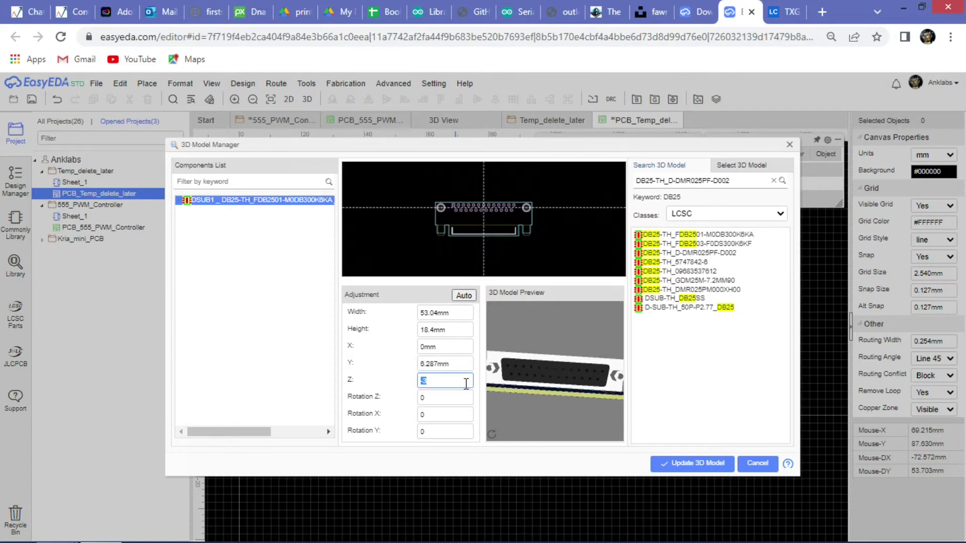
pyautogui.write('-10')
pyautogui.press('Return')
pyautogui.moveTo(554, 406); pyautogui.dragTo(471, 362)
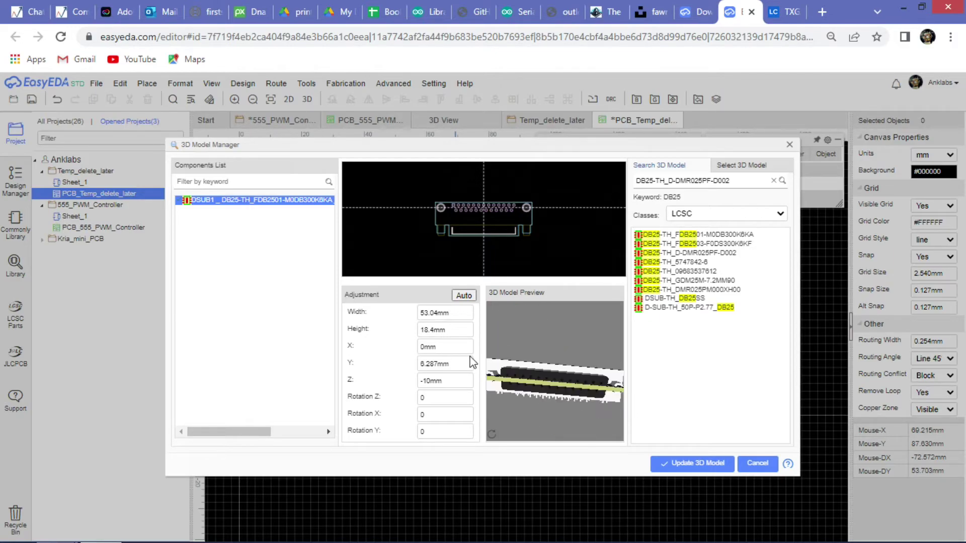
# Settle on a -3mm Z offset and apply it to the connector's 3D model.
pyautogui.doubleClick(454, 381)
pyautogui.write('3')
pyautogui.press('Return')
pyautogui.moveTo(523, 374); pyautogui.dragTo(541, 364)
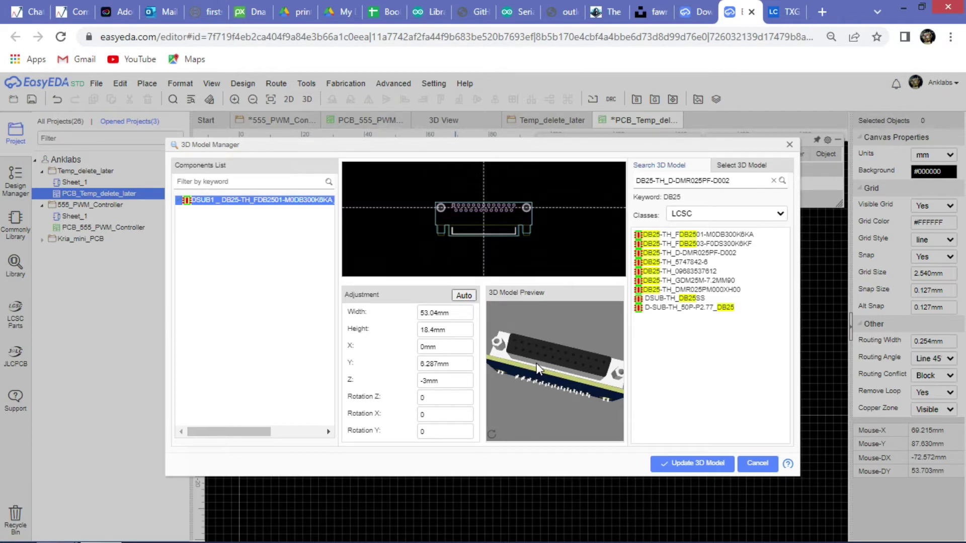
pyautogui.moveTo(533, 366); pyautogui.dragTo(515, 346)
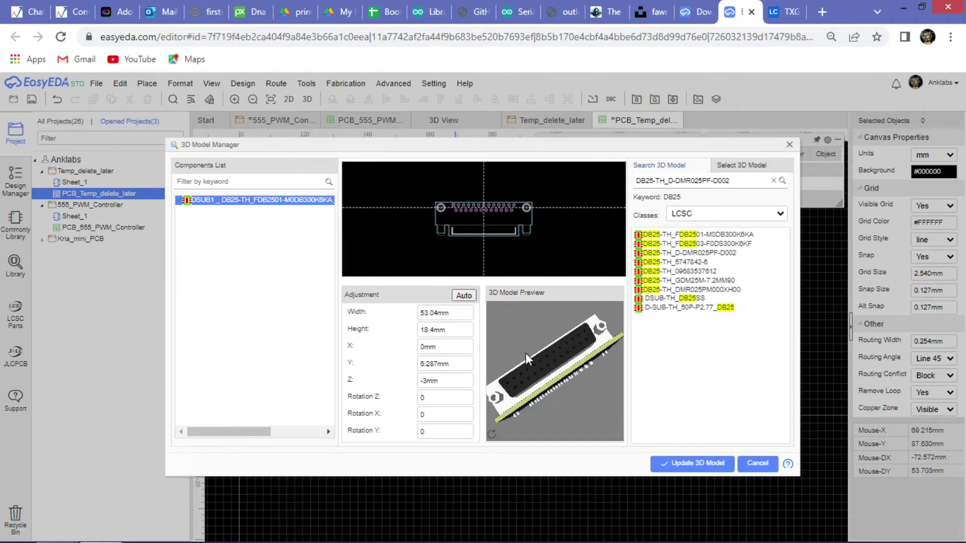
pyautogui.click(710, 464)
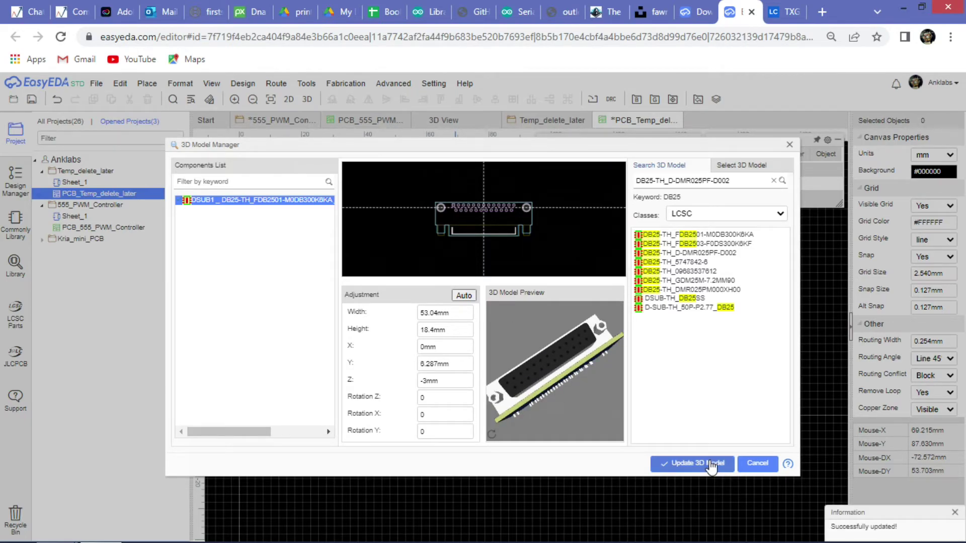
pyautogui.click(758, 463)
pyautogui.rightClick(637, 305)
pyautogui.click(456, 210)
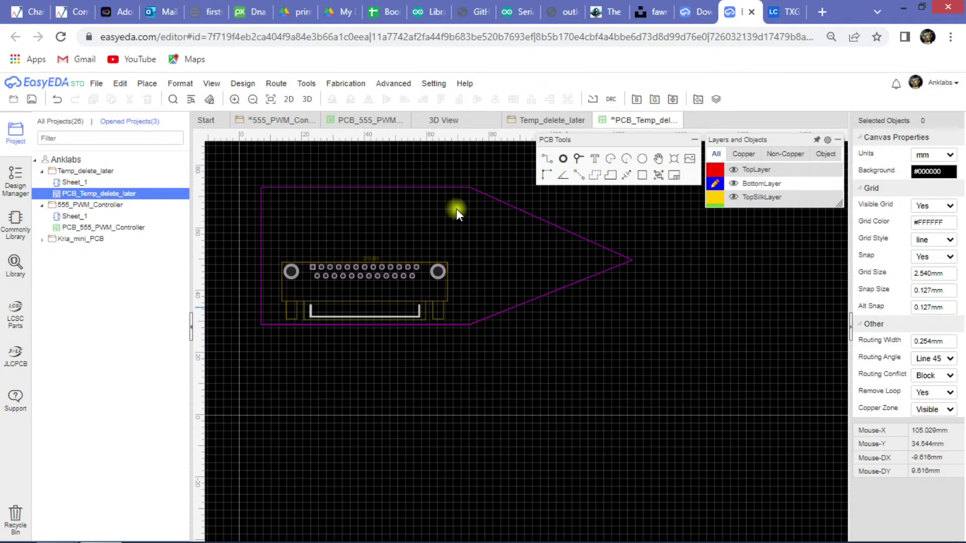
# Open the 3D view of the arrow board and orbit it to a steep angle.
pyautogui.moveTo(306, 84)
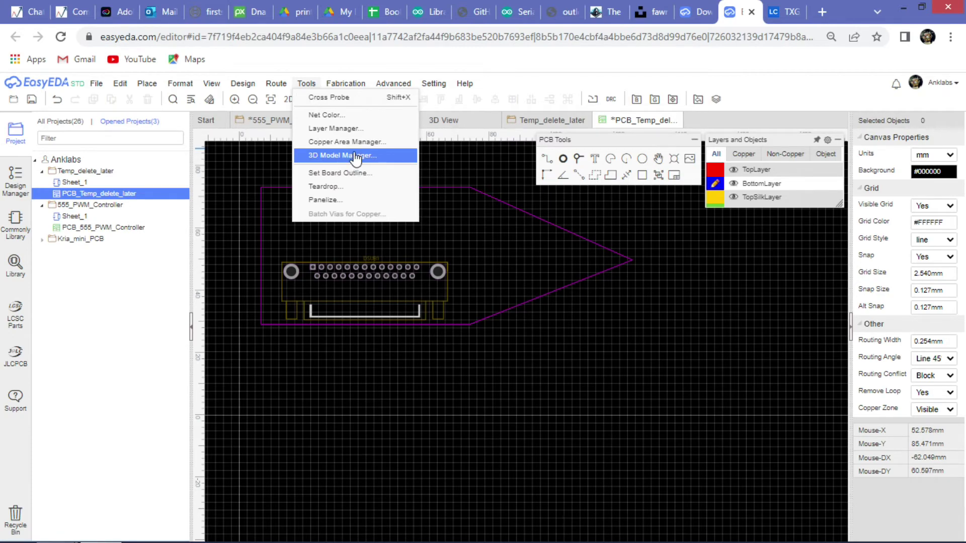
pyautogui.click(309, 99)
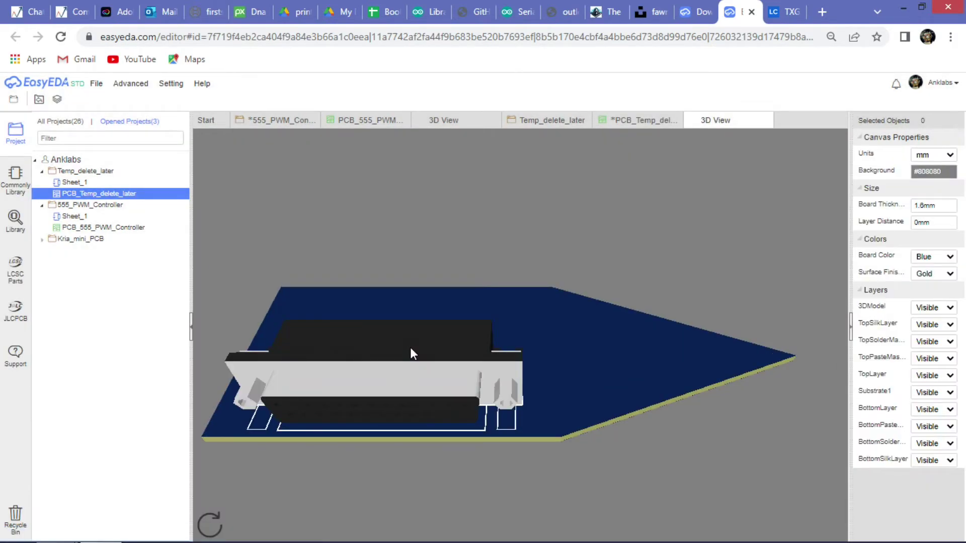
pyautogui.moveTo(411, 349); pyautogui.dragTo(450, 319)
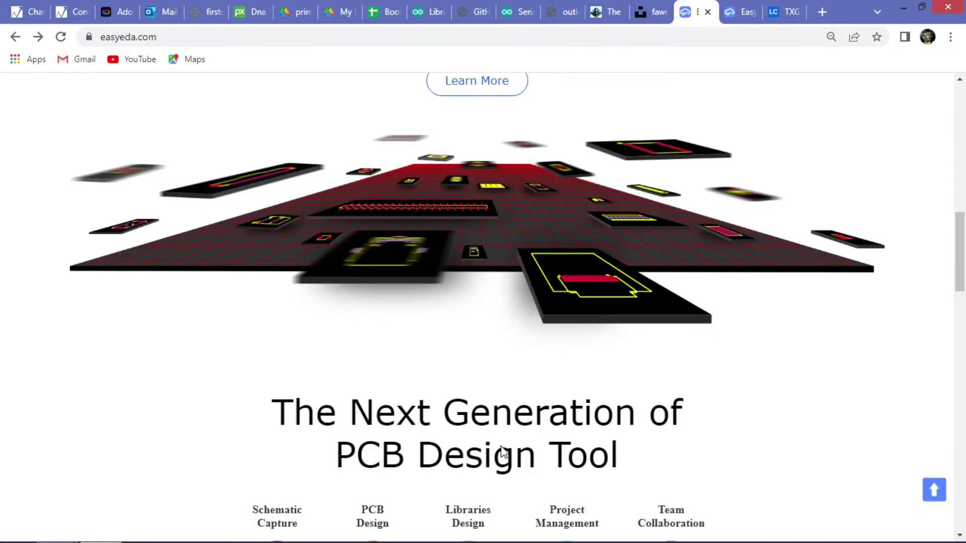
# Open Tutorial(Std Edition) from the Help menu on the easyeda.com homepage.
pyautogui.scroll(15, 501, 451)
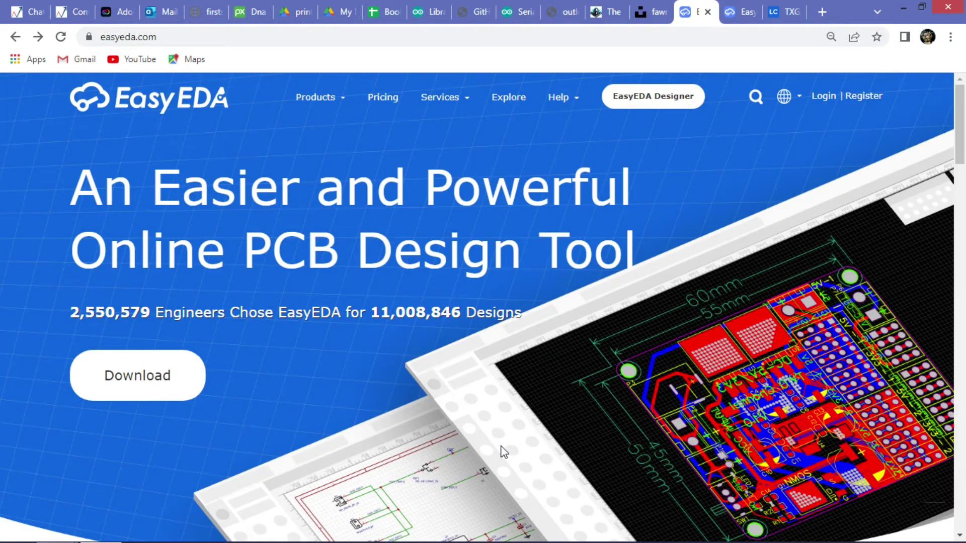
pyautogui.moveTo(562, 97)
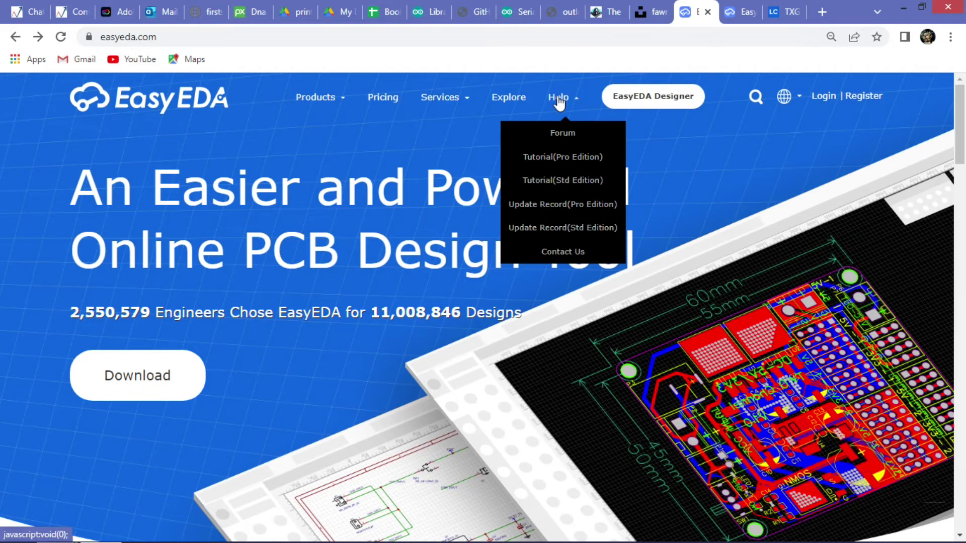
pyautogui.click(545, 182)
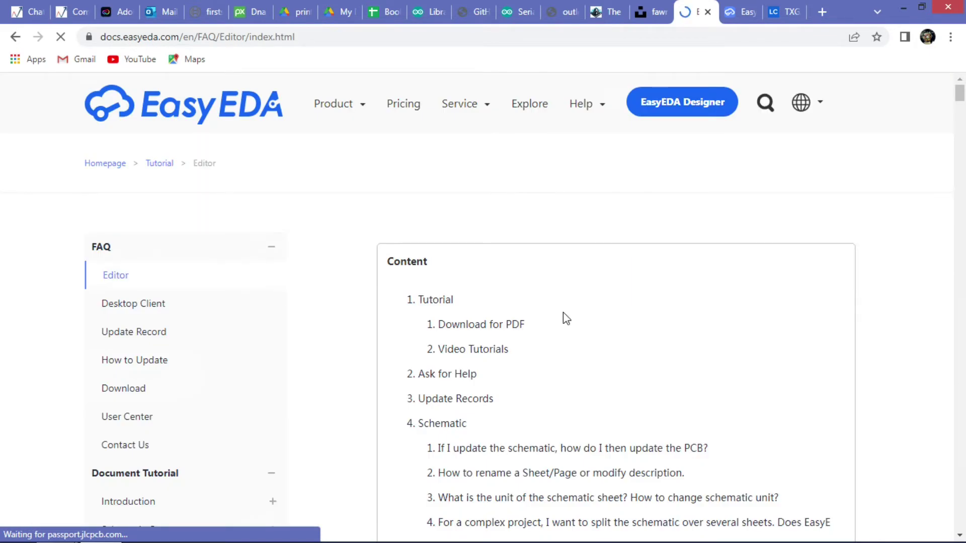
# Expand the Introduction section and open the Introduction to EasyEDA page.
pyautogui.scroll(-1, 563, 316)
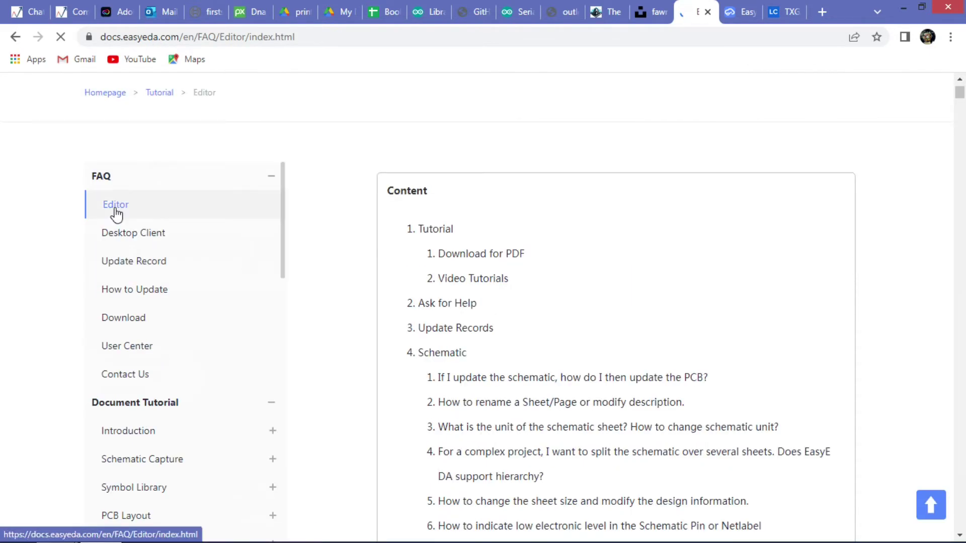
pyautogui.scroll(-4, 205, 306)
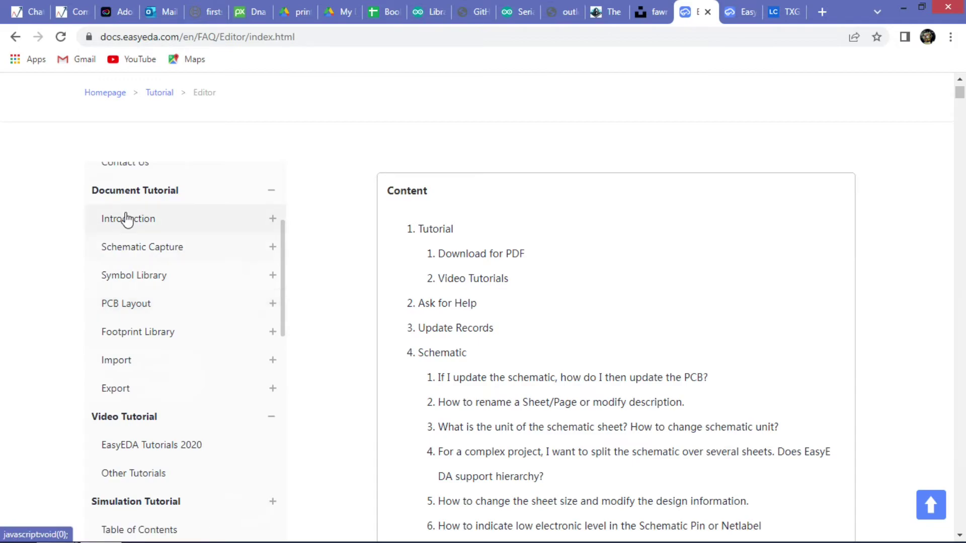
pyautogui.click(144, 221)
pyautogui.click(178, 254)
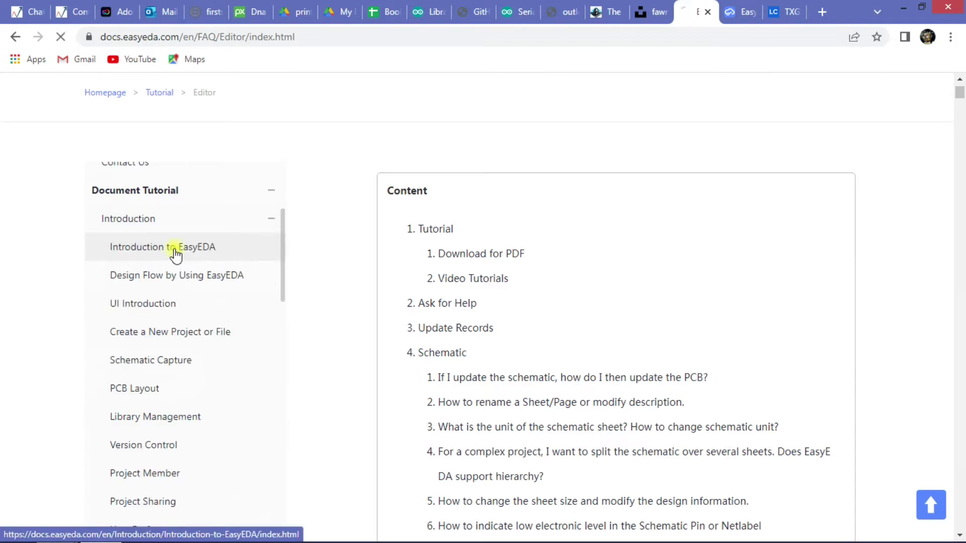
# Scroll through the Introduction to EasyEDA page, glancing briefly at the editor tab.
pyautogui.scroll(-5, 578, 331)
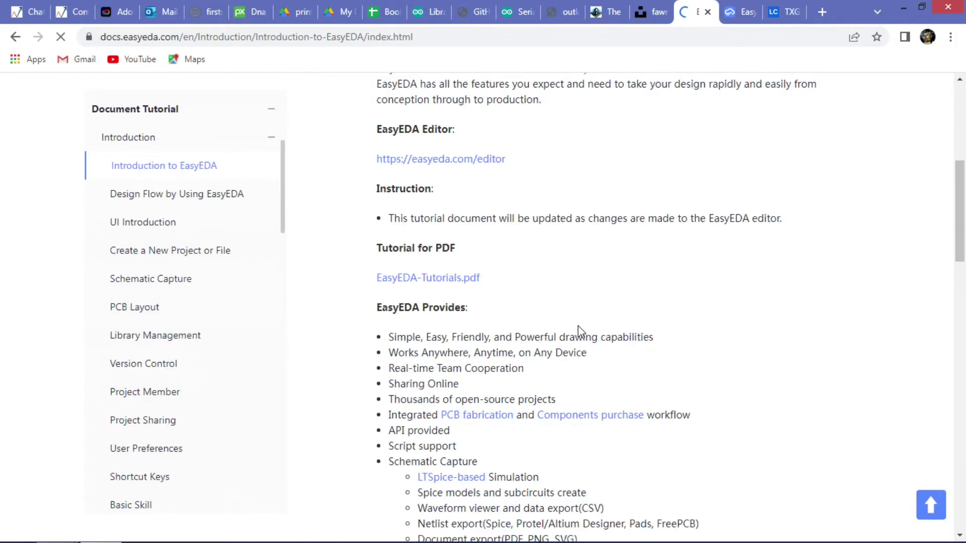
pyautogui.scroll(-18, 579, 332)
pyautogui.scroll(6, 572, 343)
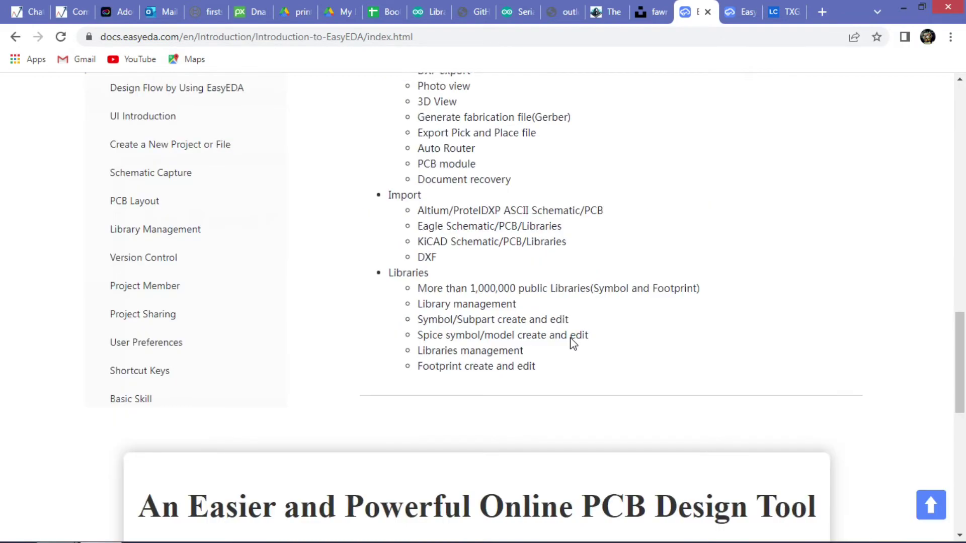
pyautogui.scroll(1, 572, 344)
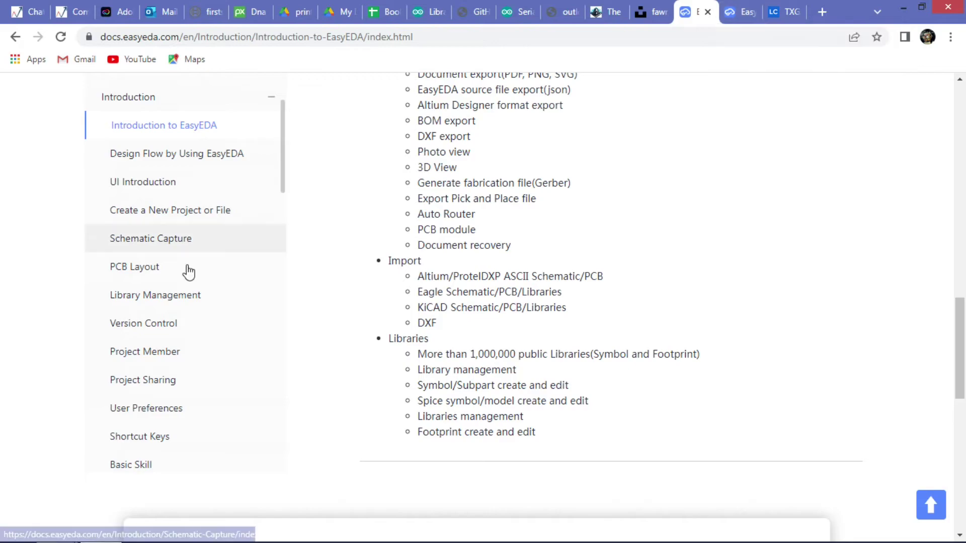
pyautogui.scroll(-7, 186, 292)
pyautogui.scroll(4, 183, 313)
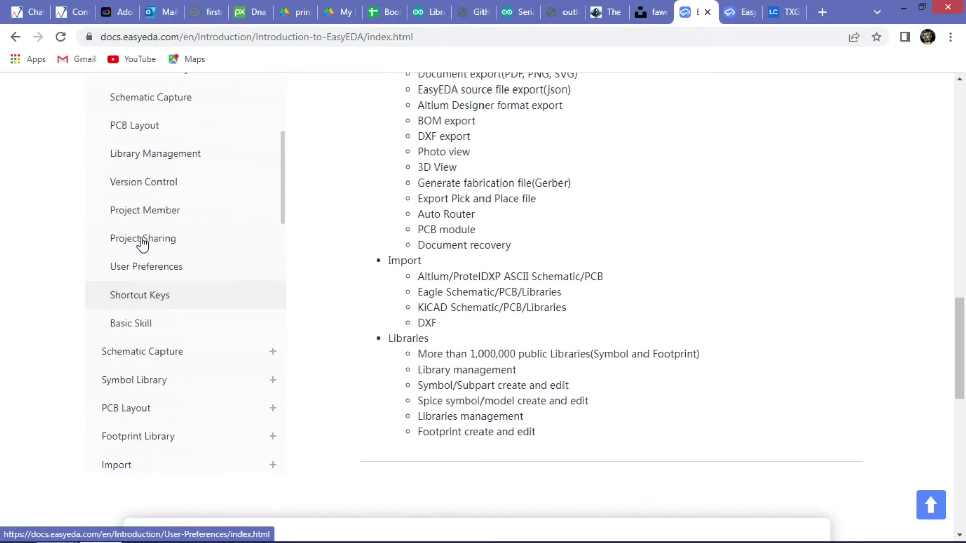
pyautogui.click(739, 18)
pyautogui.click(692, 8)
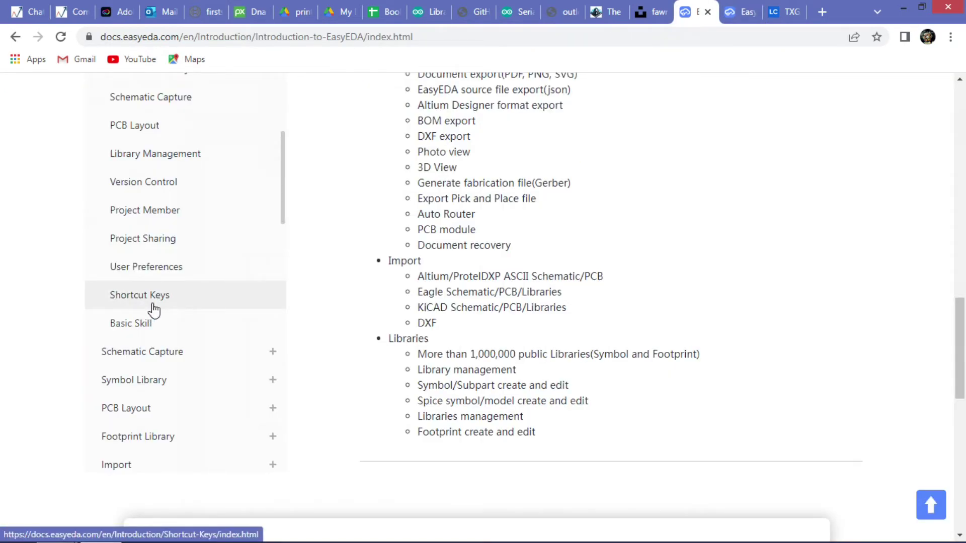
# Open the Version Control page from the documentation sidebar.
pyautogui.scroll(13, 473, 368)
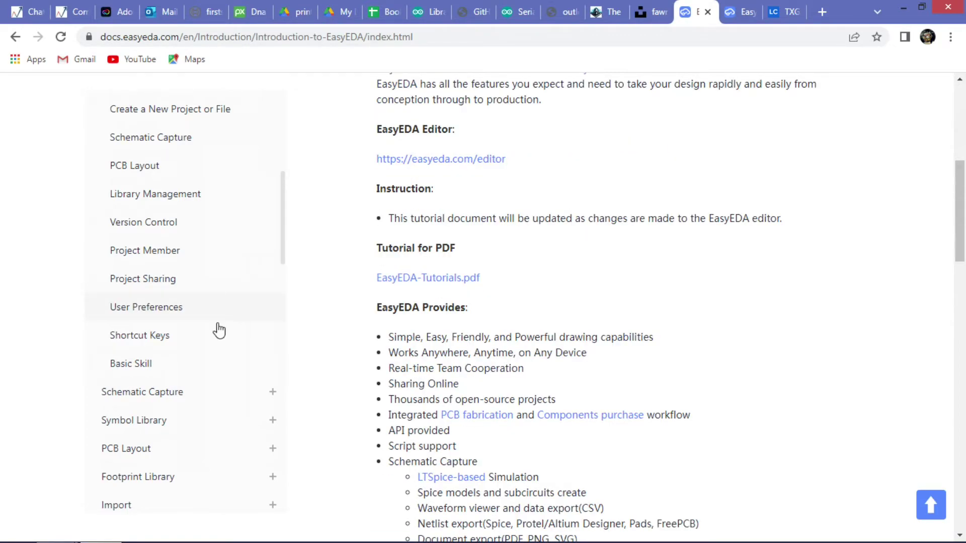
pyautogui.scroll(7, 202, 357)
pyautogui.scroll(-7, 179, 361)
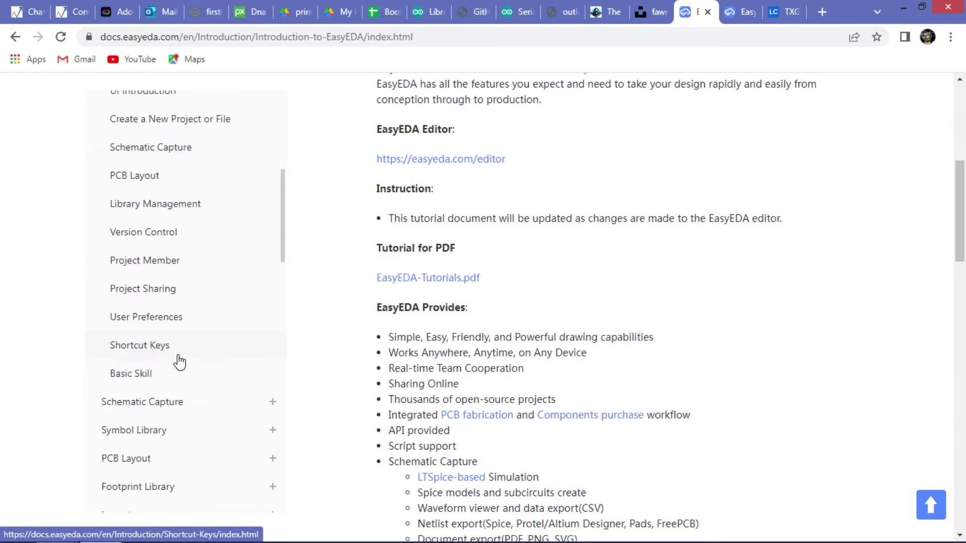
pyautogui.click(150, 247)
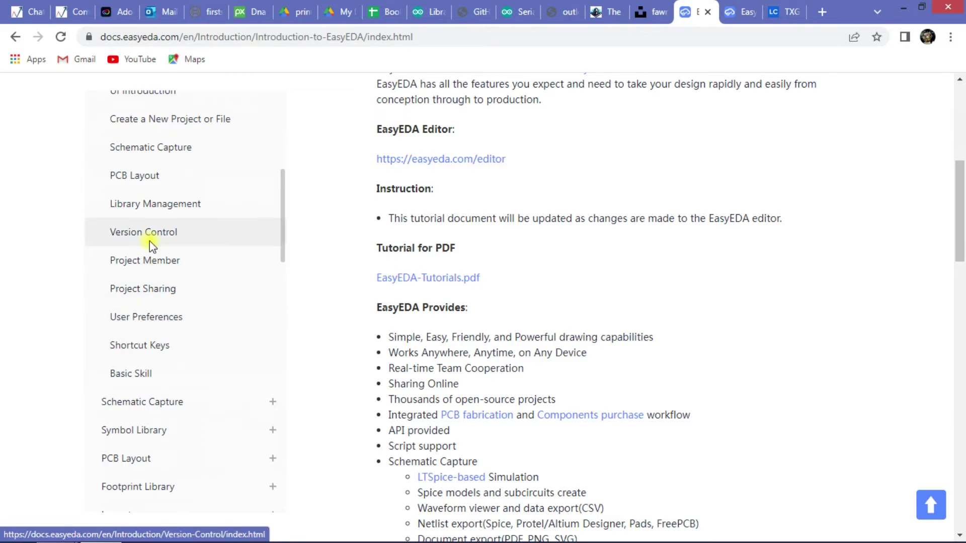
# Scroll through the Version Control page, then switch back to the EasyEDA editor tab.
pyautogui.scroll(-6, 624, 352)
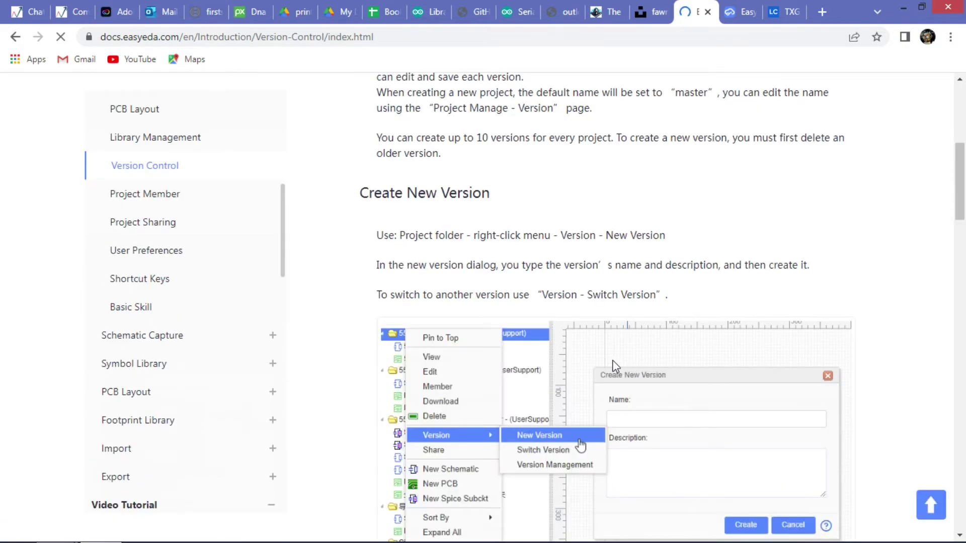
pyautogui.scroll(-4, 614, 363)
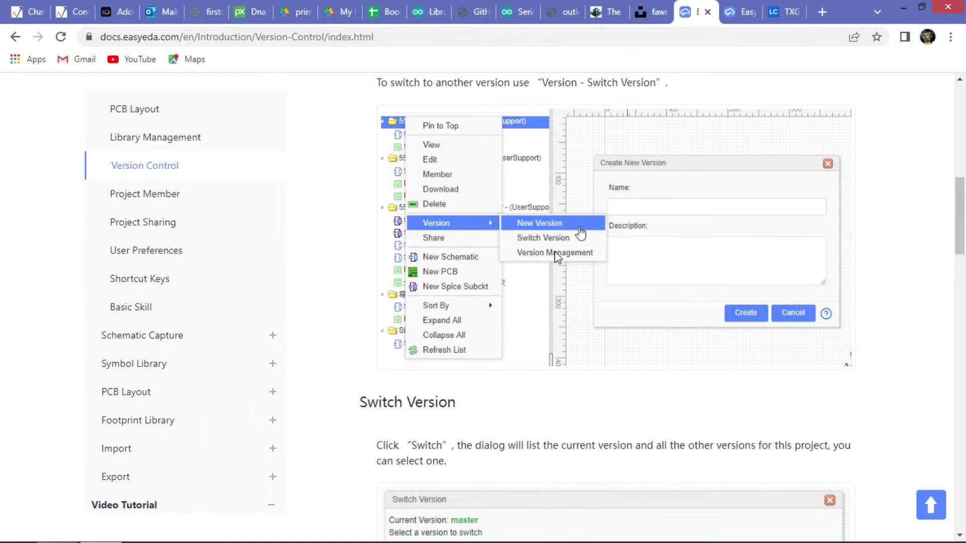
pyautogui.scroll(-11, 578, 236)
pyautogui.scroll(-7, 602, 282)
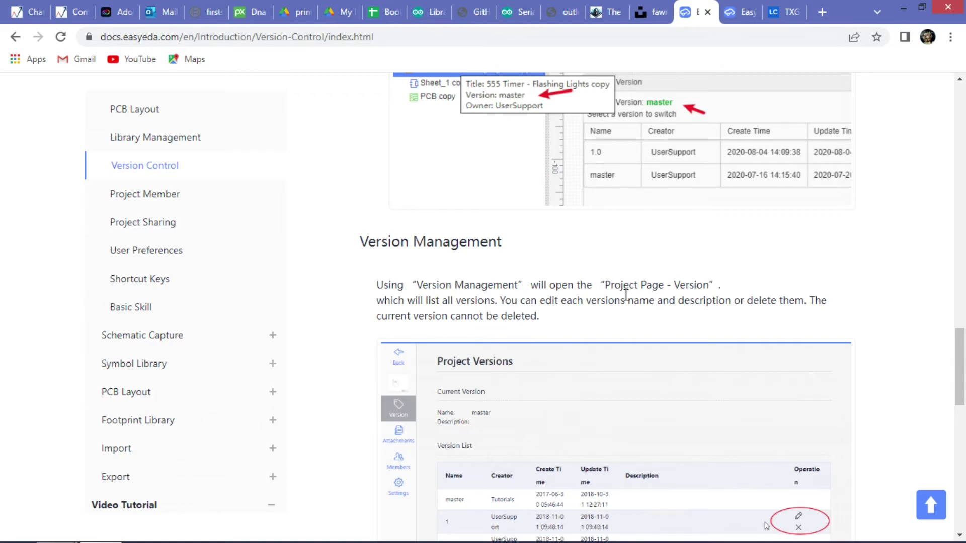
pyautogui.scroll(-6, 626, 302)
pyautogui.scroll(1, 627, 339)
pyautogui.scroll(5, 627, 338)
pyautogui.scroll(20, 633, 334)
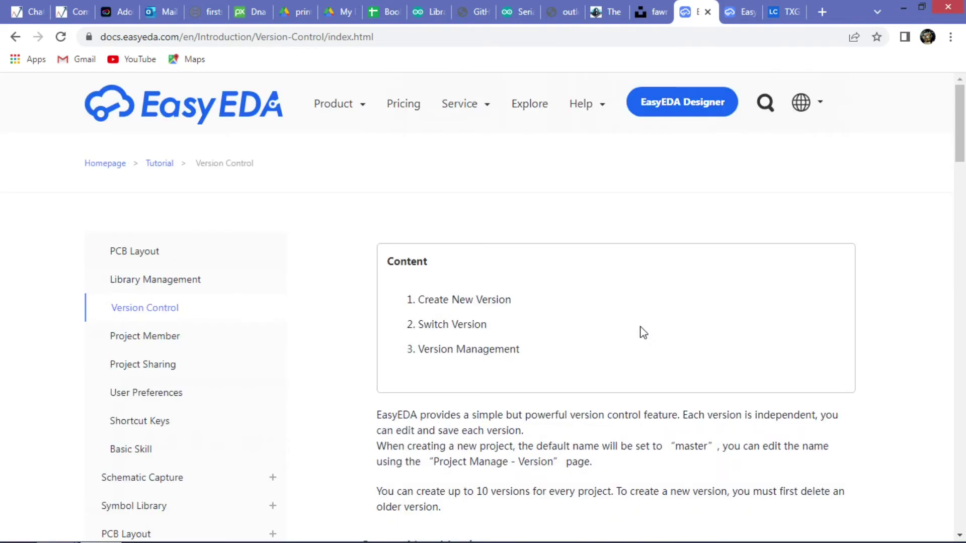
pyautogui.hotkey('ctrl', 'Tab')
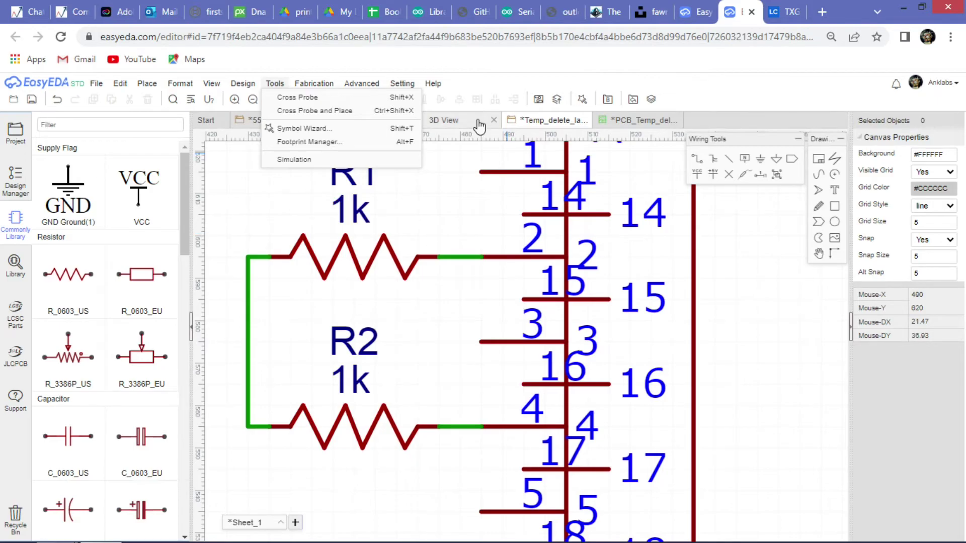
pyautogui.click(478, 125)
# Switch from the PCB_Temp layout to the 555_PWM schematic tab and zoom around it.
pyautogui.click(633, 126)
pyautogui.click(281, 121)
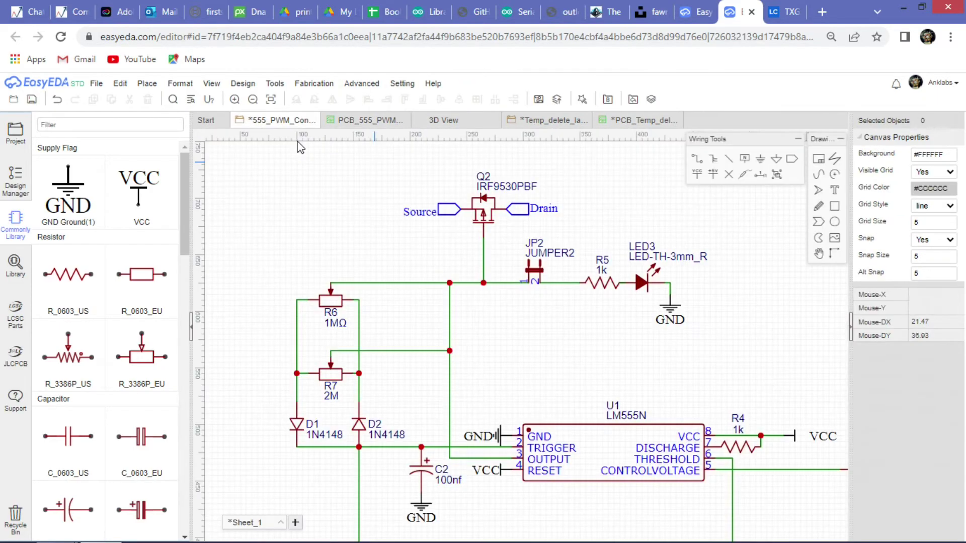
pyautogui.scroll(-3, 299, 147)
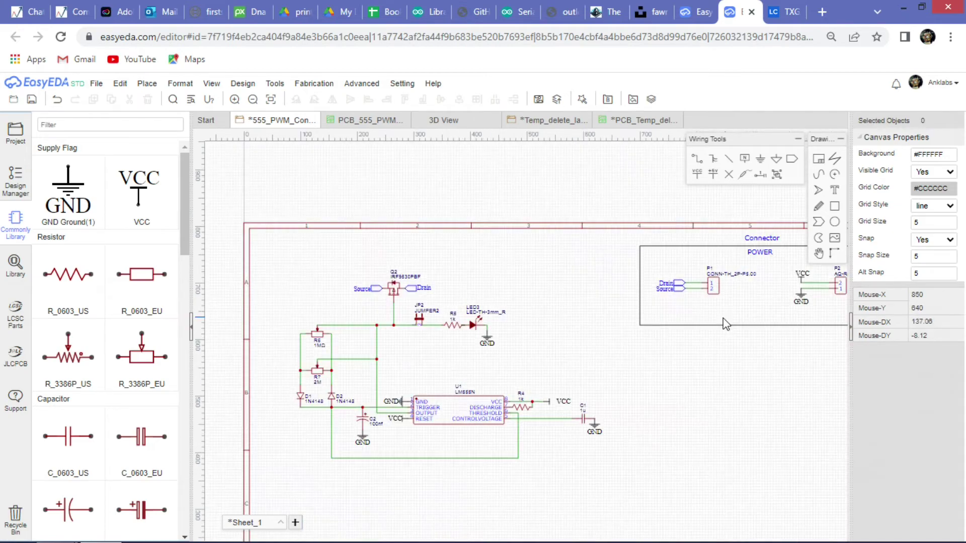
pyautogui.scroll(-2, 340, 326)
pyautogui.scroll(5, 391, 303)
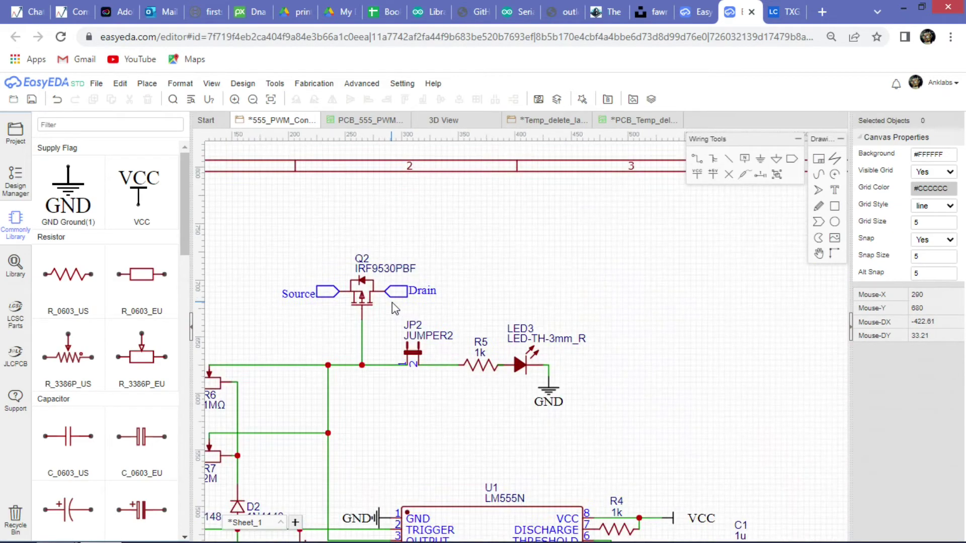
pyautogui.scroll(-3, 323, 322)
pyautogui.scroll(4, 508, 328)
pyautogui.scroll(-1, 534, 319)
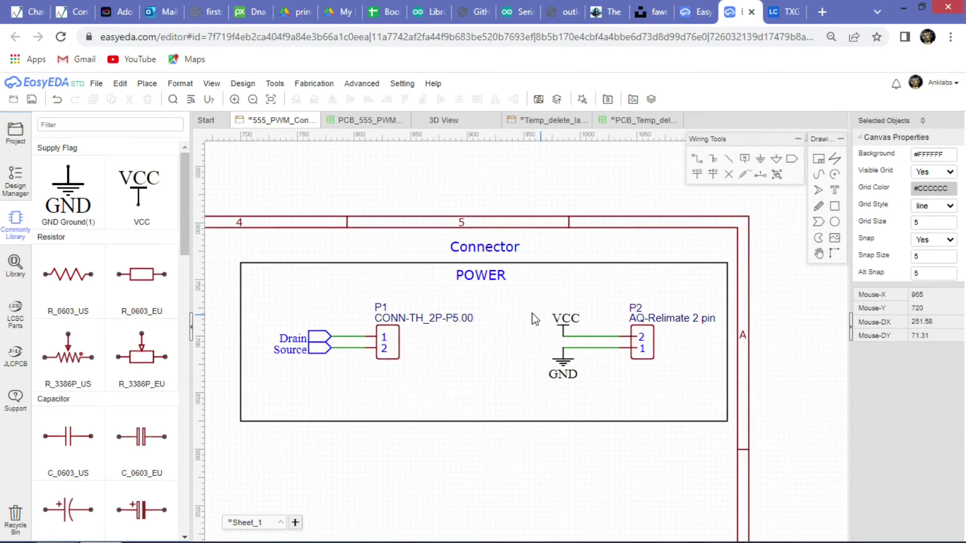
# Zoom in on the sheet and select the POWER connector block outline.
pyautogui.scroll(-4, 619, 282)
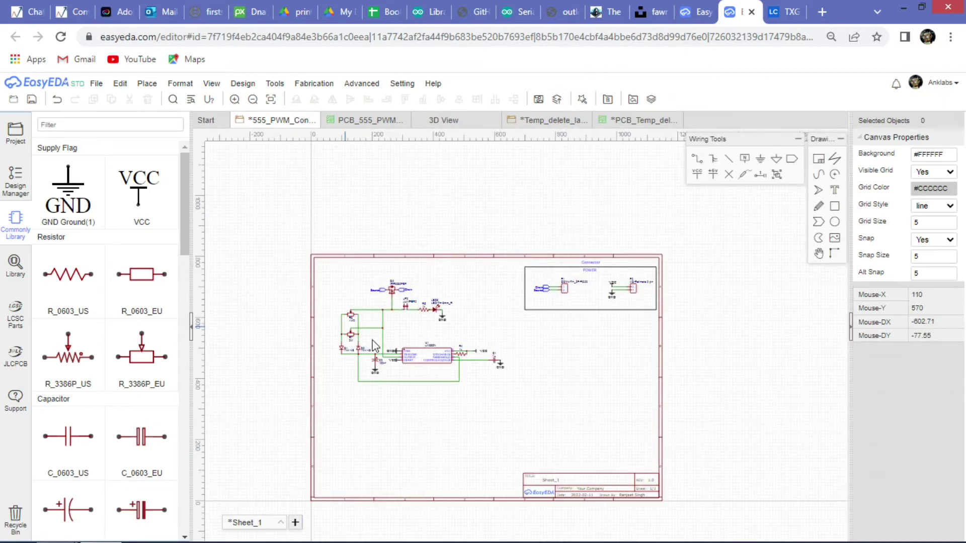
pyautogui.scroll(3, 372, 344)
pyautogui.scroll(-2, 567, 319)
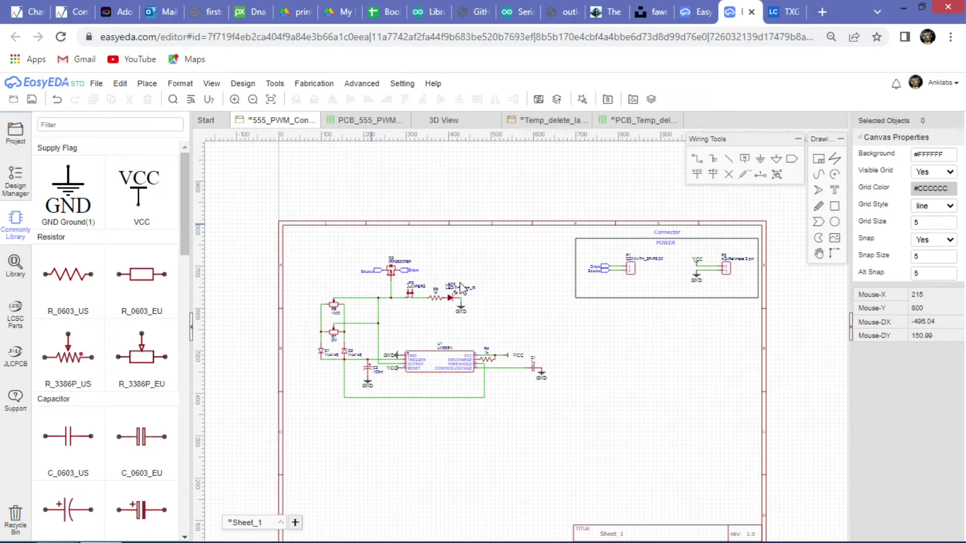
pyautogui.scroll(4, 702, 276)
pyautogui.scroll(-2, 597, 230)
pyautogui.scroll(2, 521, 261)
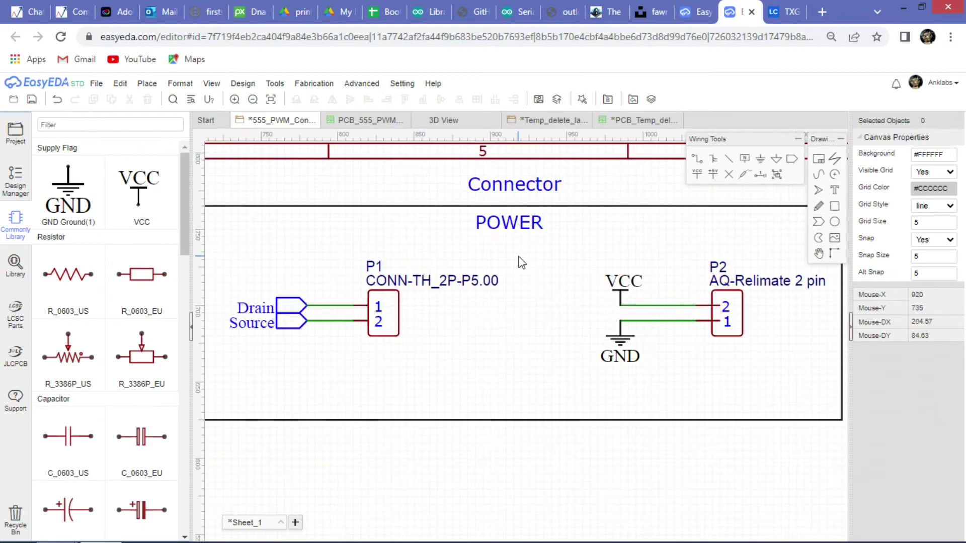
pyautogui.scroll(-2, 520, 262)
pyautogui.scroll(1, 521, 260)
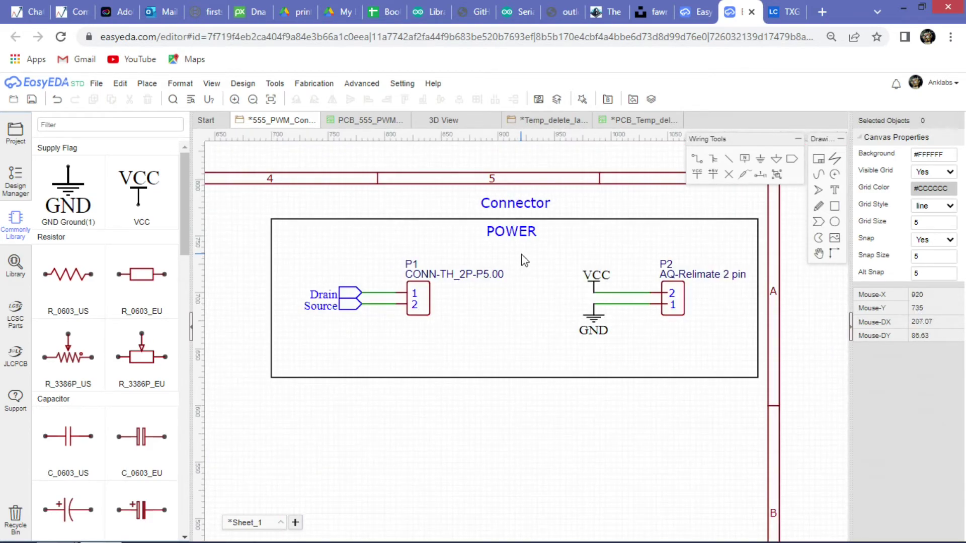
pyautogui.click(360, 220)
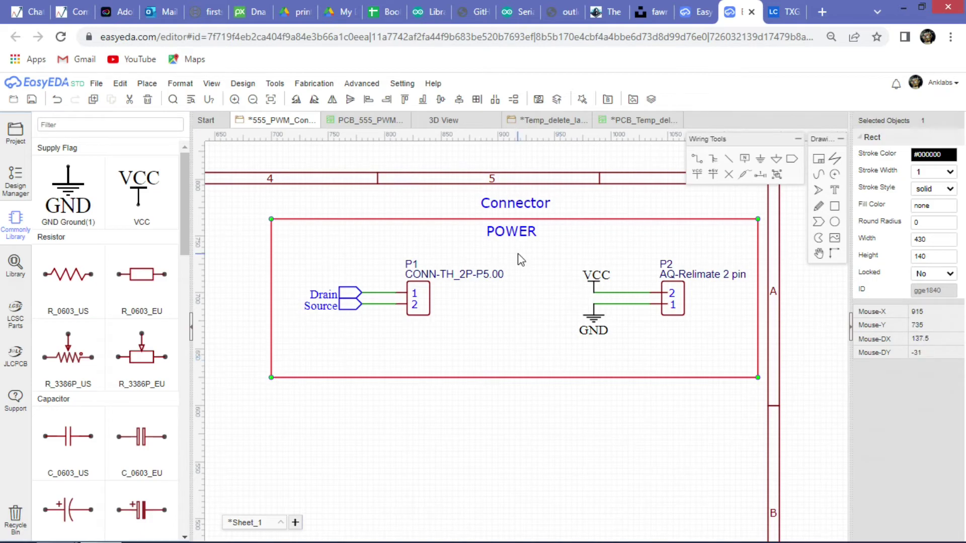
pyautogui.scroll(-3, 510, 241)
pyautogui.scroll(5, 422, 405)
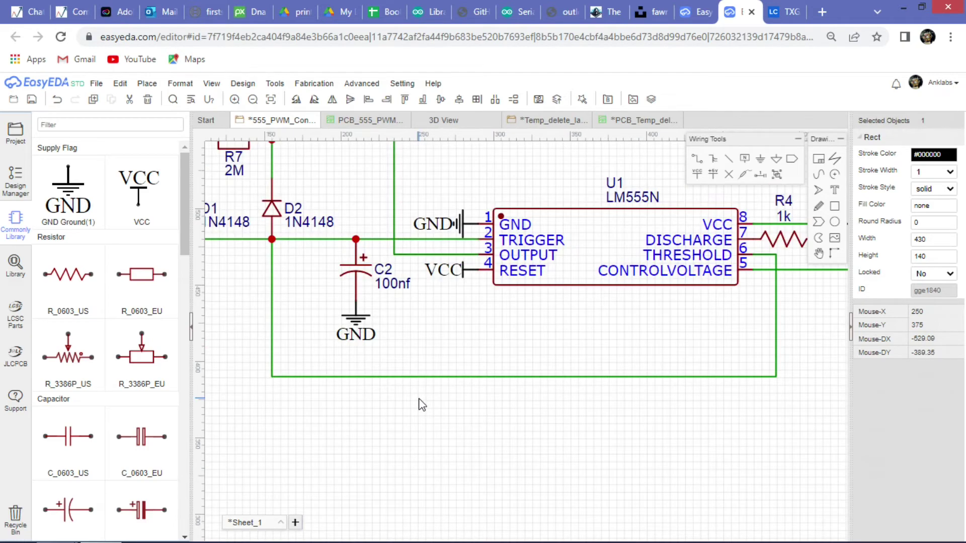
pyautogui.scroll(-3, 421, 405)
pyautogui.scroll(4, 373, 320)
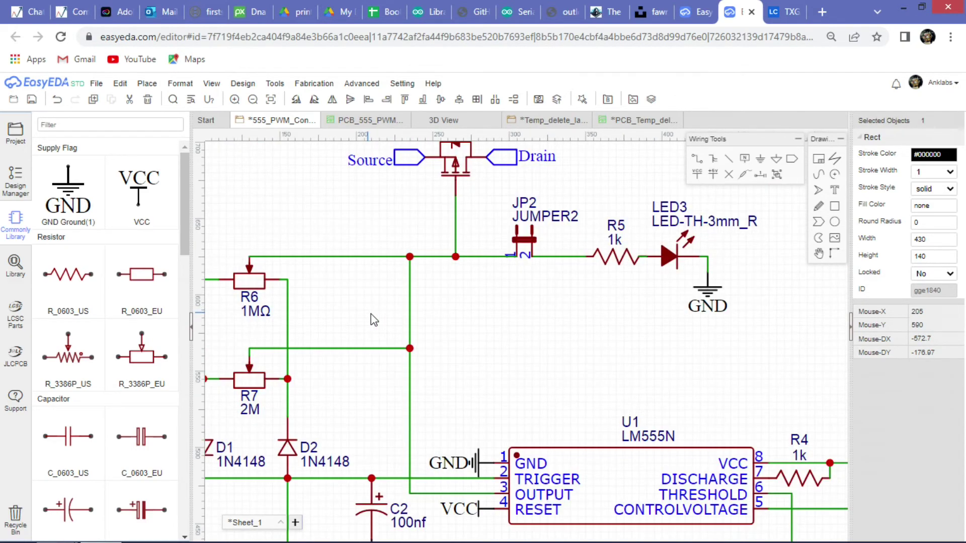
pyautogui.scroll(-2, 373, 320)
pyautogui.scroll(-3, 342, 331)
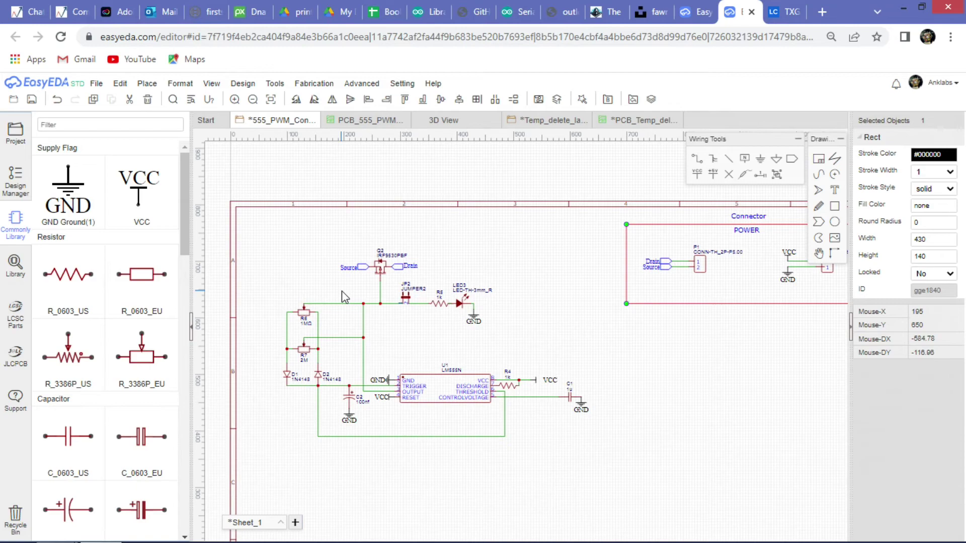
pyautogui.scroll(3, 342, 292)
pyautogui.scroll(-4, 475, 342)
pyautogui.scroll(3, 475, 346)
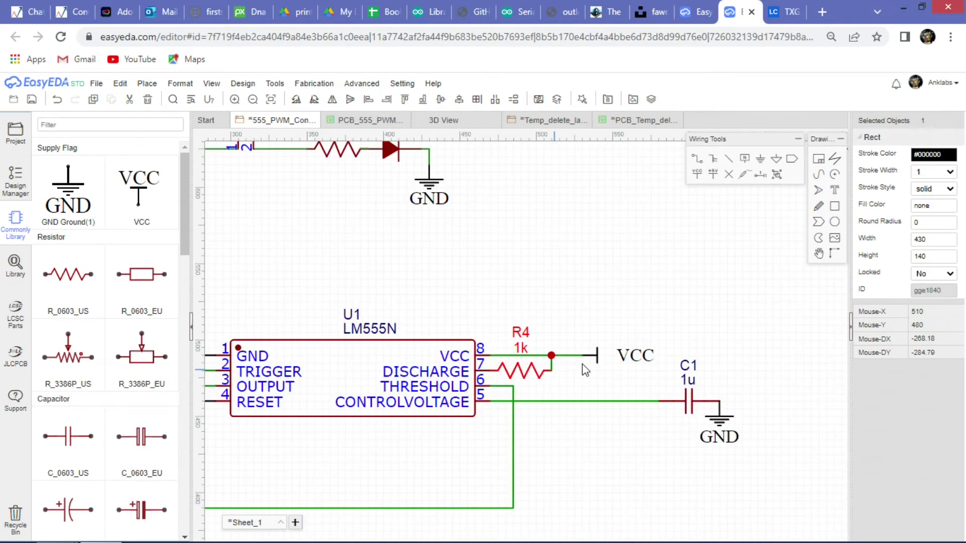
pyautogui.scroll(-3, 581, 364)
pyautogui.scroll(3, 709, 309)
pyautogui.scroll(-3, 582, 292)
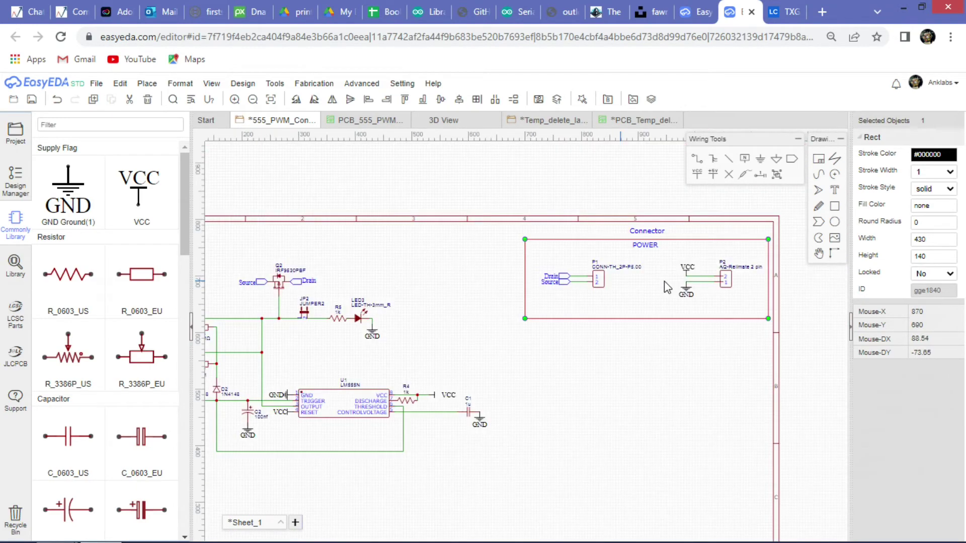
pyautogui.scroll(-1, 578, 379)
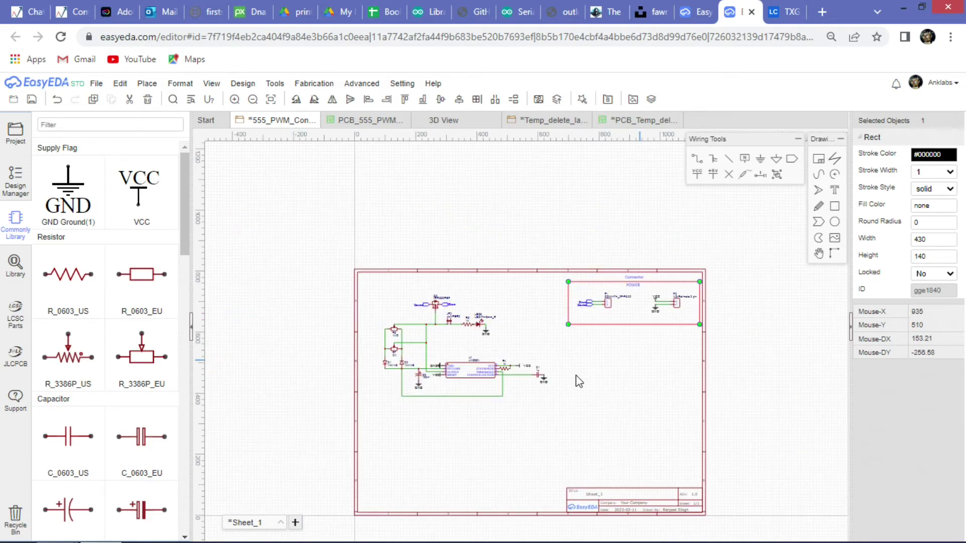
pyautogui.scroll(4, 451, 379)
pyautogui.scroll(-3, 329, 365)
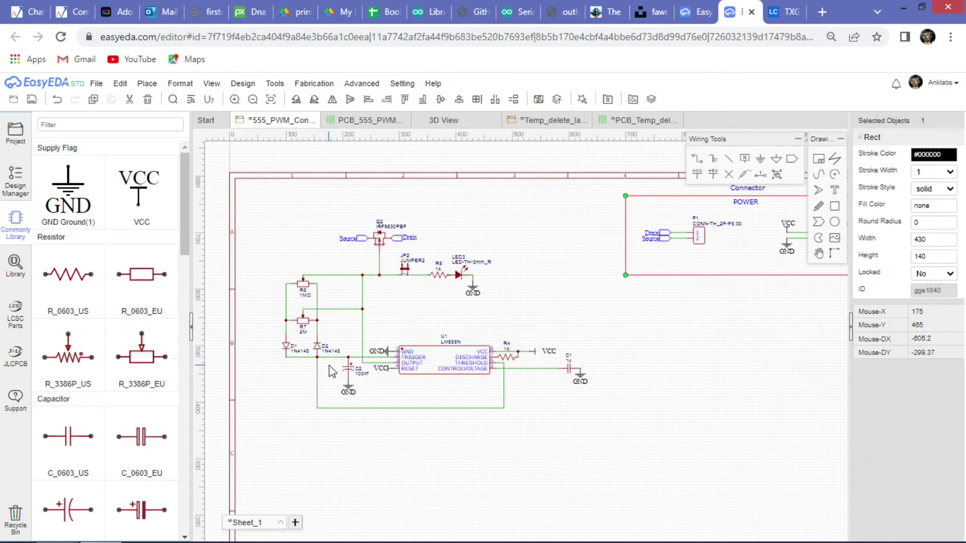
pyautogui.scroll(4, 350, 255)
pyautogui.scroll(-3, 389, 264)
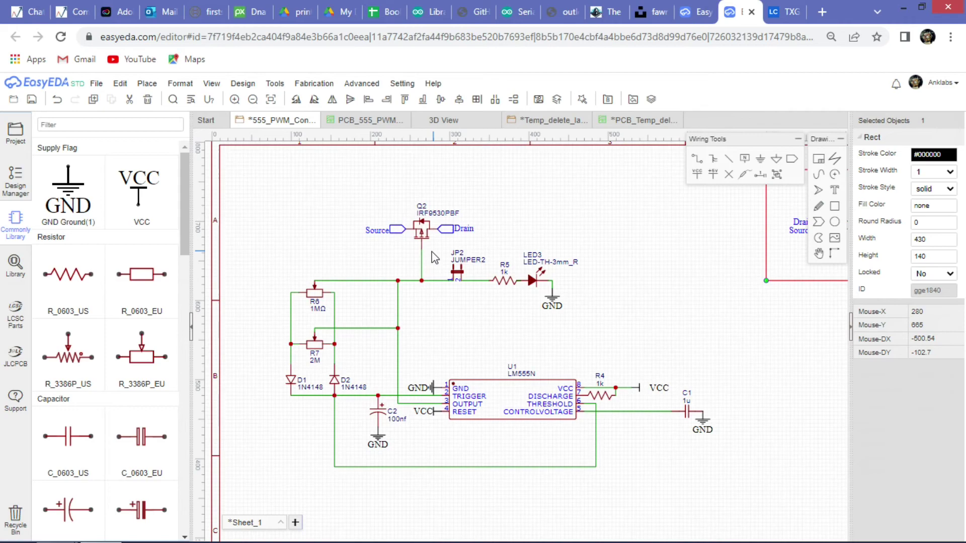
pyautogui.scroll(4, 326, 367)
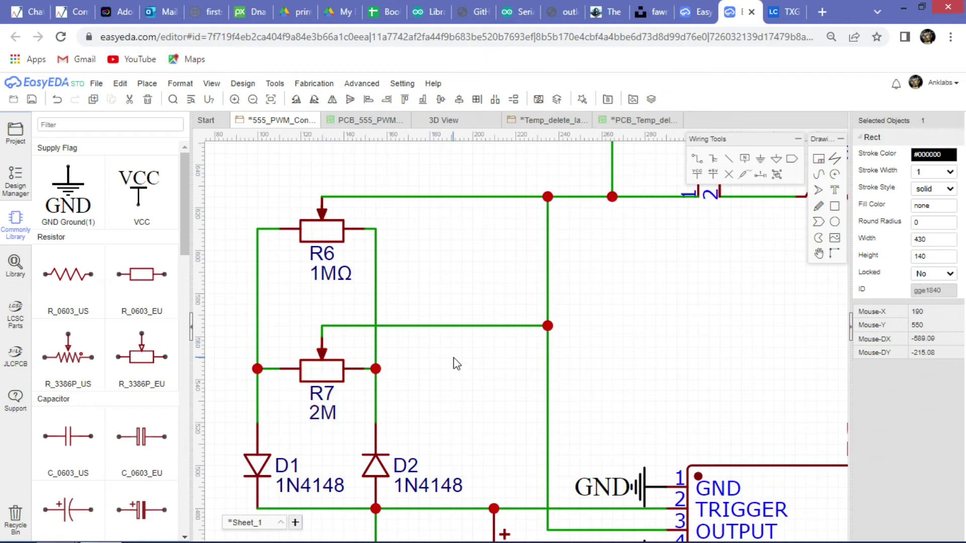
pyautogui.scroll(-3, 455, 364)
pyautogui.scroll(-2, 513, 347)
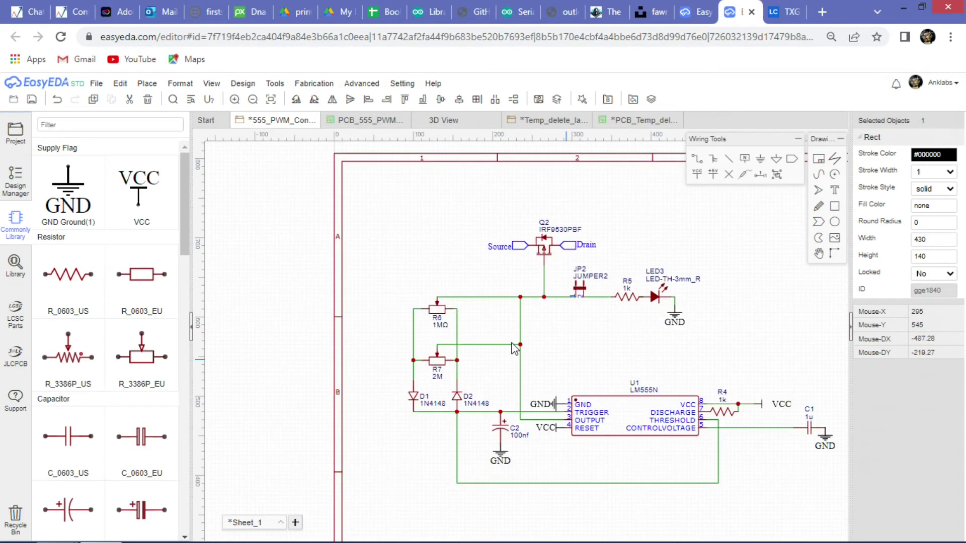
pyautogui.scroll(-1, 514, 347)
pyautogui.scroll(-1, 479, 369)
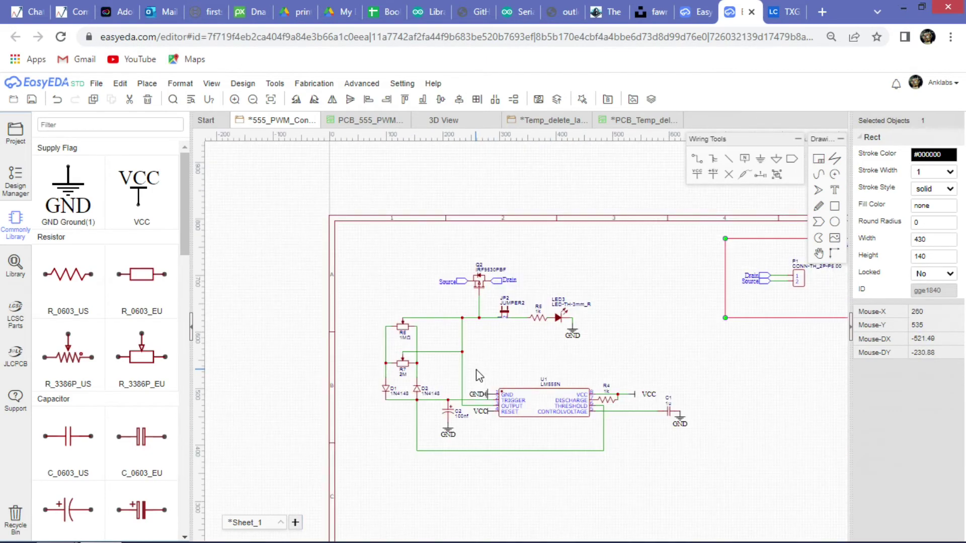
pyautogui.scroll(2, 562, 412)
# Drag the GND flag on U1 pin 1 upward and the VCC flag on pin 4 downward.
pyautogui.scroll(-2, 562, 413)
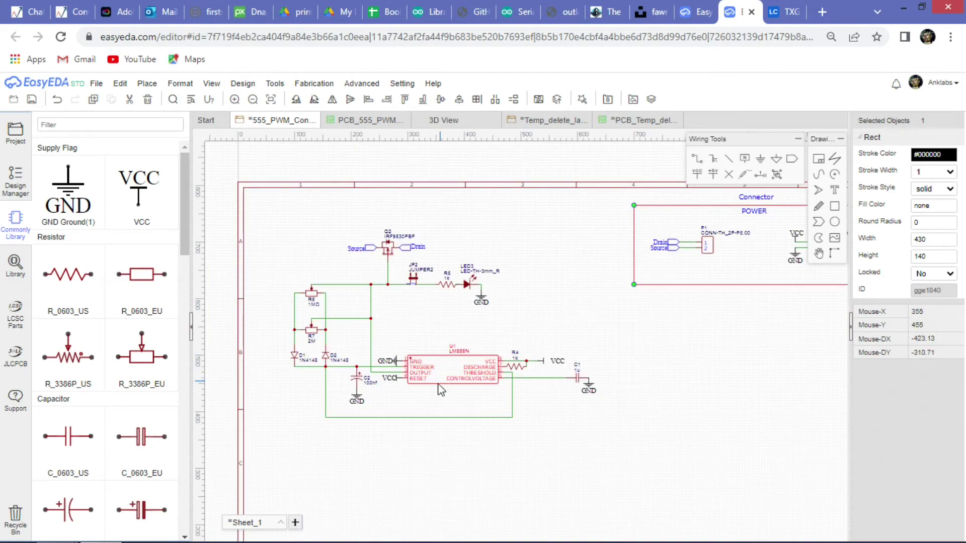
pyautogui.scroll(3, 382, 368)
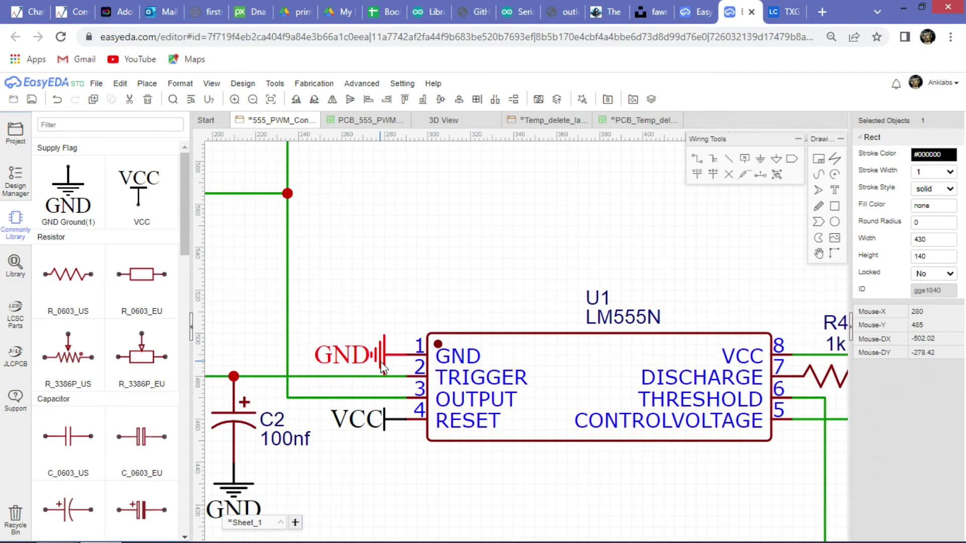
pyautogui.moveTo(382, 368); pyautogui.dragTo(384, 263)
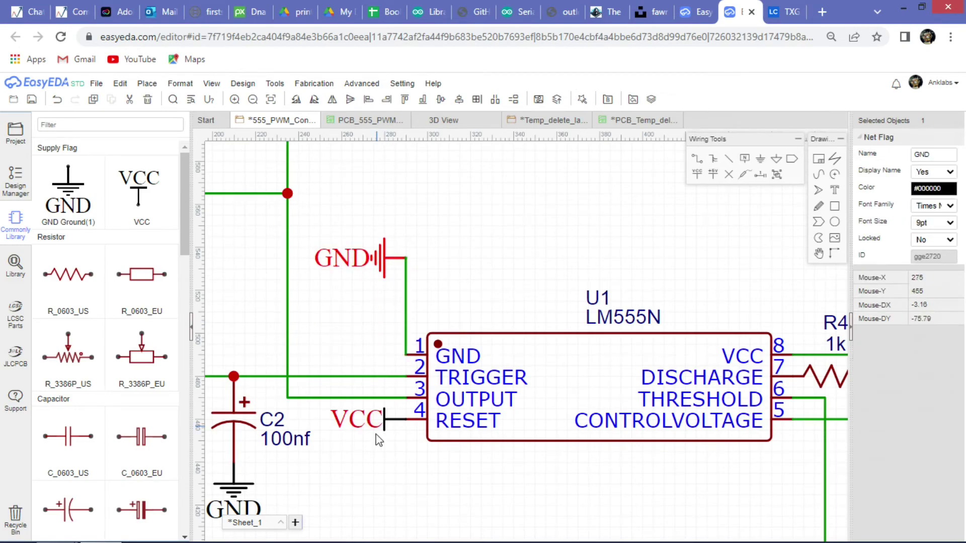
pyautogui.moveTo(390, 414); pyautogui.dragTo(368, 489)
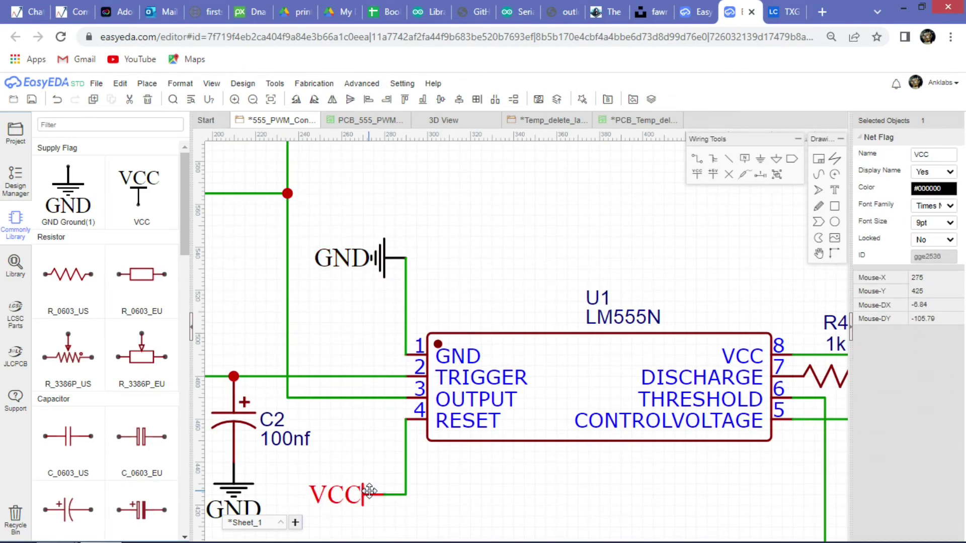
pyautogui.click(457, 433)
# Check the TXGA D-Sub product page and documentation tabs, then return to the schematic.
pyautogui.scroll(-3, 457, 433)
pyautogui.scroll(5, 452, 424)
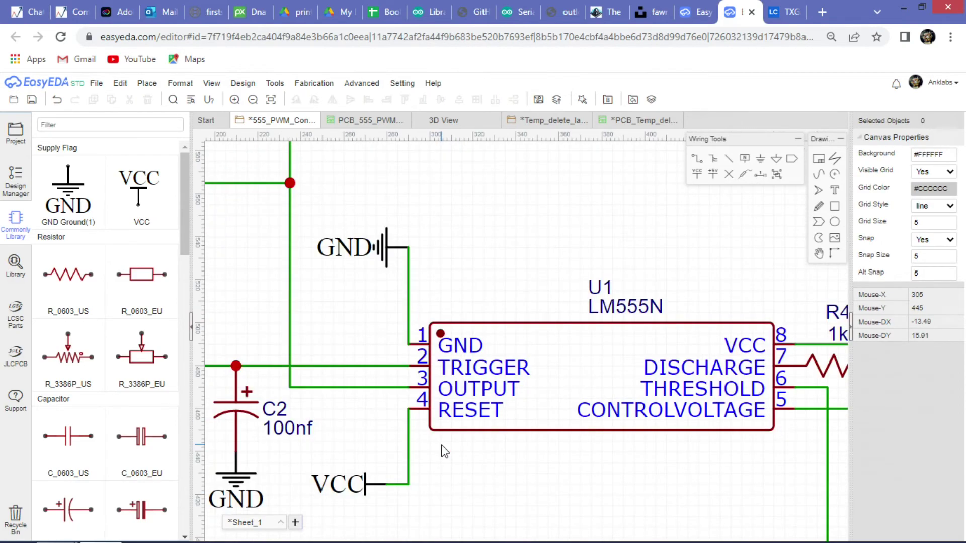
pyautogui.scroll(-3, 442, 449)
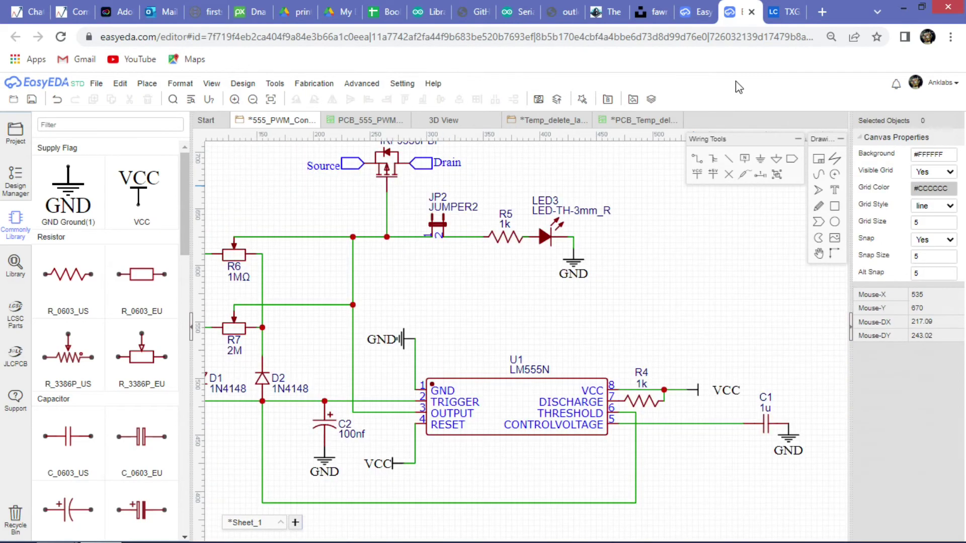
pyautogui.click(773, 20)
pyautogui.scroll(-3, 576, 264)
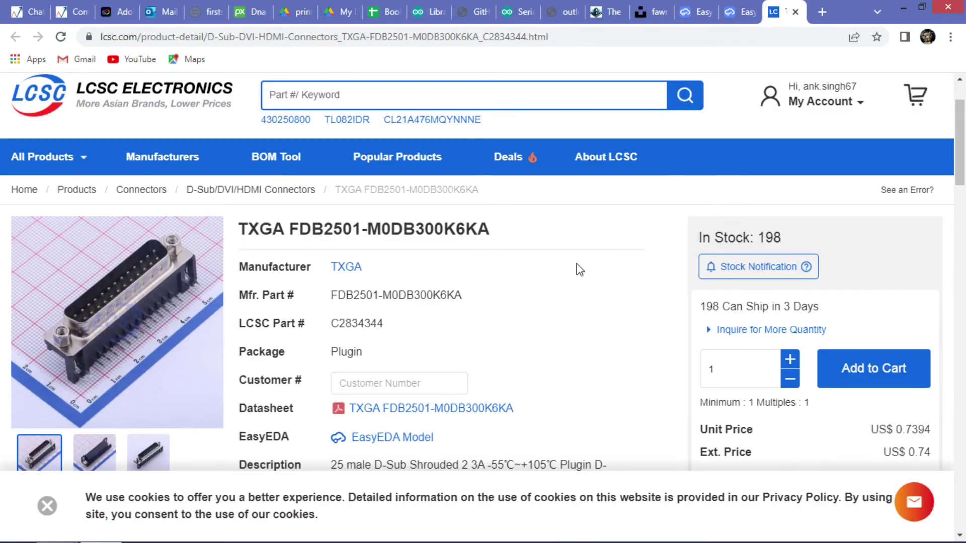
pyautogui.scroll(3, 731, 67)
pyautogui.click(699, 10)
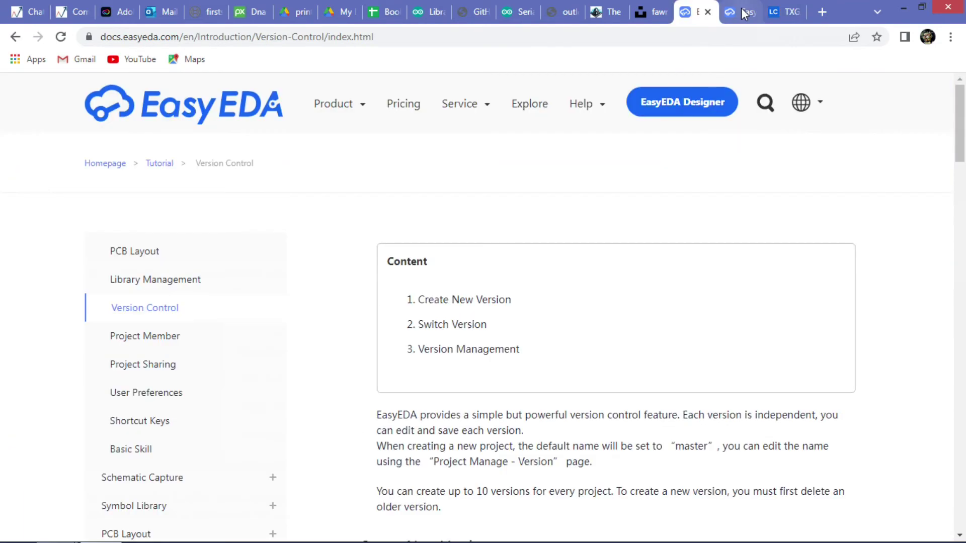
pyautogui.click(736, 11)
# Drag the GND net flag down onto U1 pin 1.
pyautogui.scroll(-5, 651, 238)
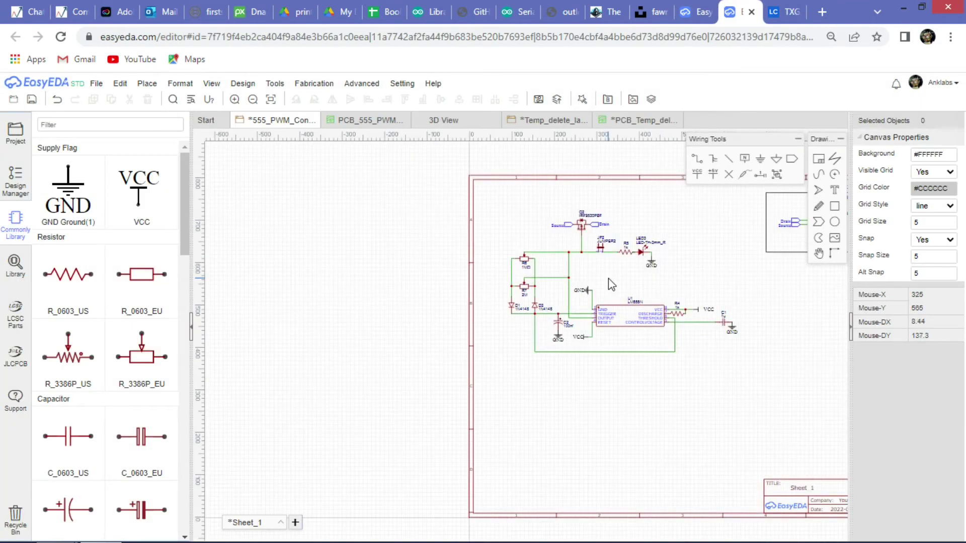
pyautogui.scroll(6, 608, 279)
pyautogui.scroll(-1, 484, 309)
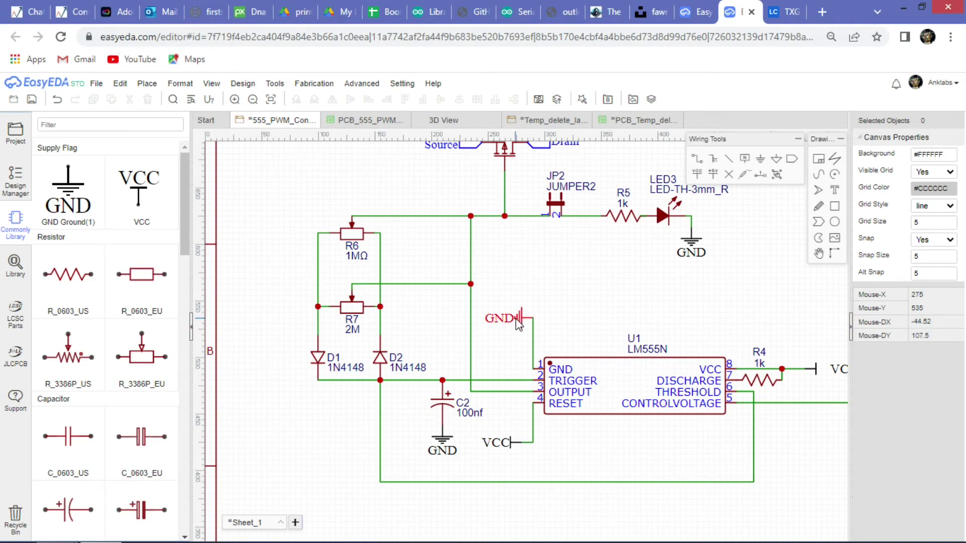
pyautogui.moveTo(520, 318); pyautogui.dragTo(520, 370)
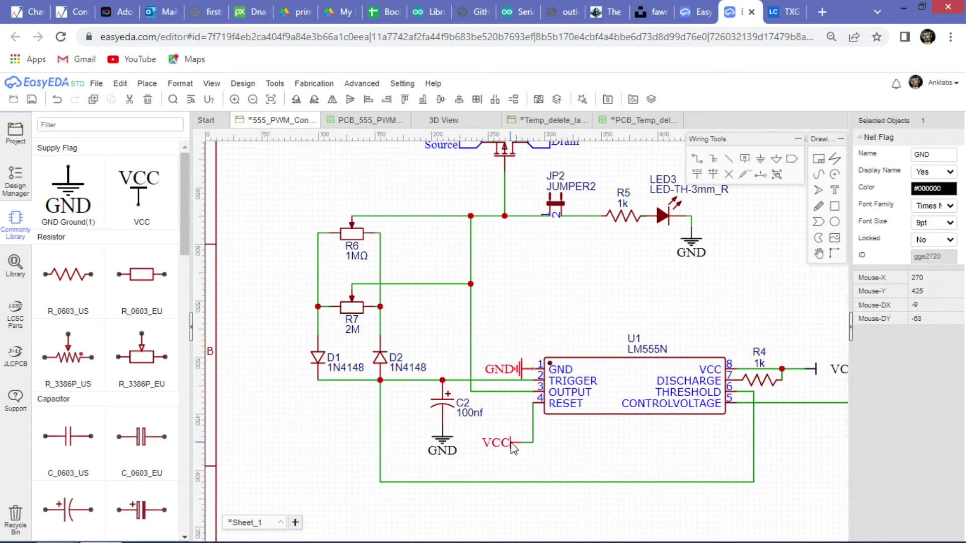
# Place the VCC net flag on the pin 4 RESET wire and check its label.
pyautogui.scroll(5, 513, 446)
pyautogui.moveTo(521, 447); pyautogui.dragTo(541, 338)
pyautogui.click(545, 377)
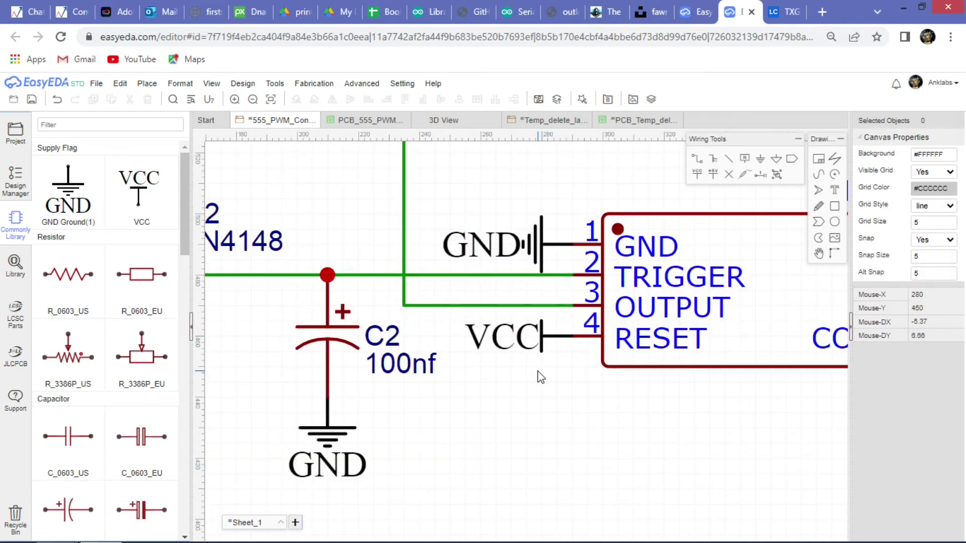
pyautogui.scroll(-3, 468, 360)
pyautogui.scroll(-1, 460, 353)
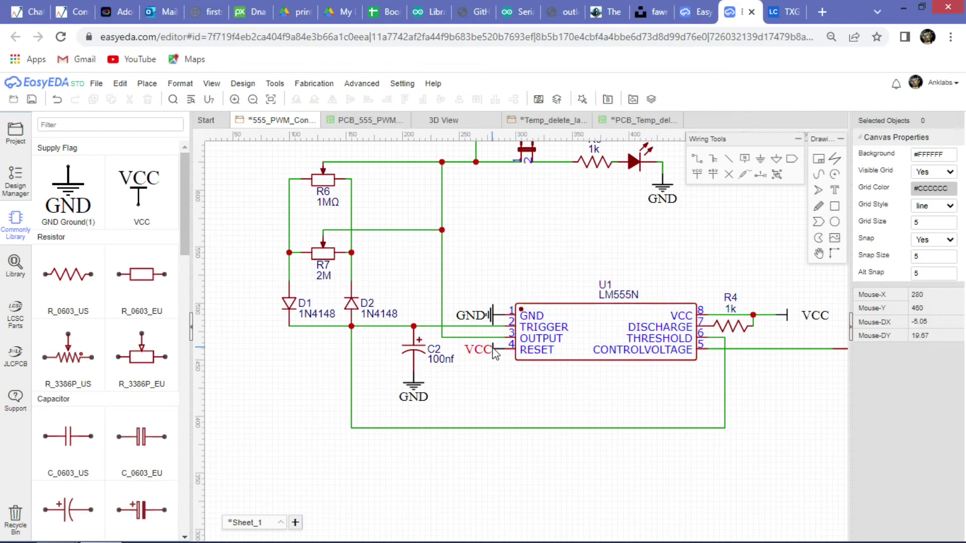
pyautogui.click(476, 353)
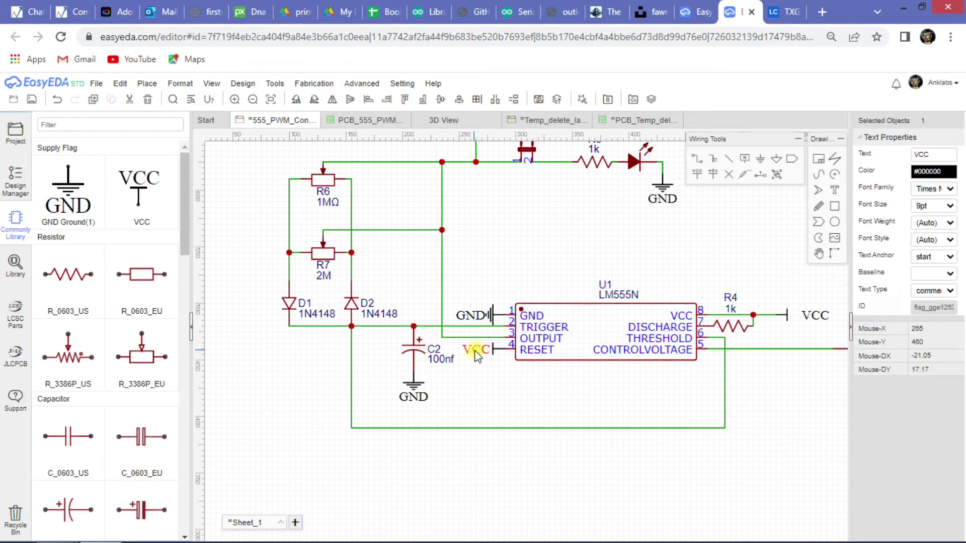
pyautogui.click(501, 378)
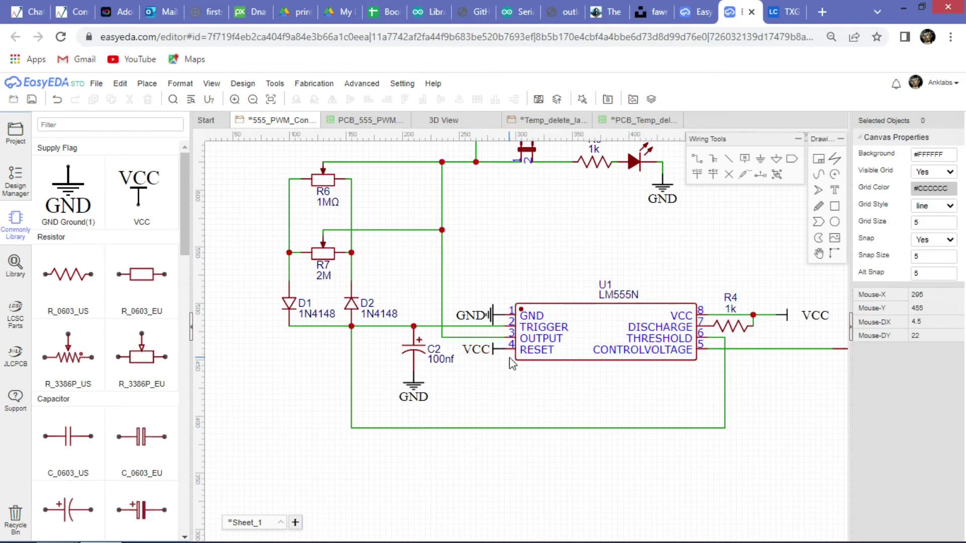
# Adjust the GND label until it sits beside pin 1's ground symbol.
pyautogui.moveTo(477, 316)
pyautogui.mouseDown()
pyautogui.moveTo(478, 299)
pyautogui.moveTo(474, 319)
pyautogui.mouseUp()
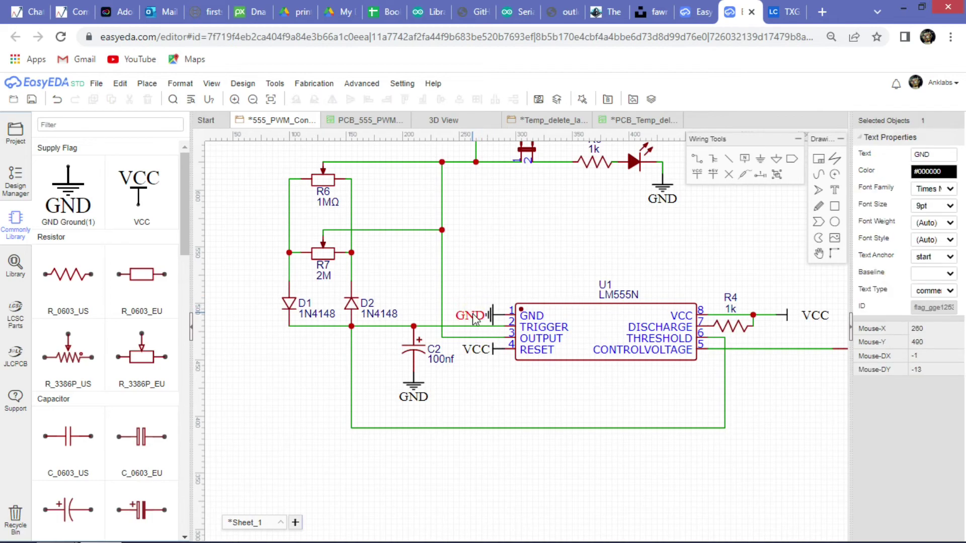
pyautogui.click(502, 285)
pyautogui.scroll(3, 472, 314)
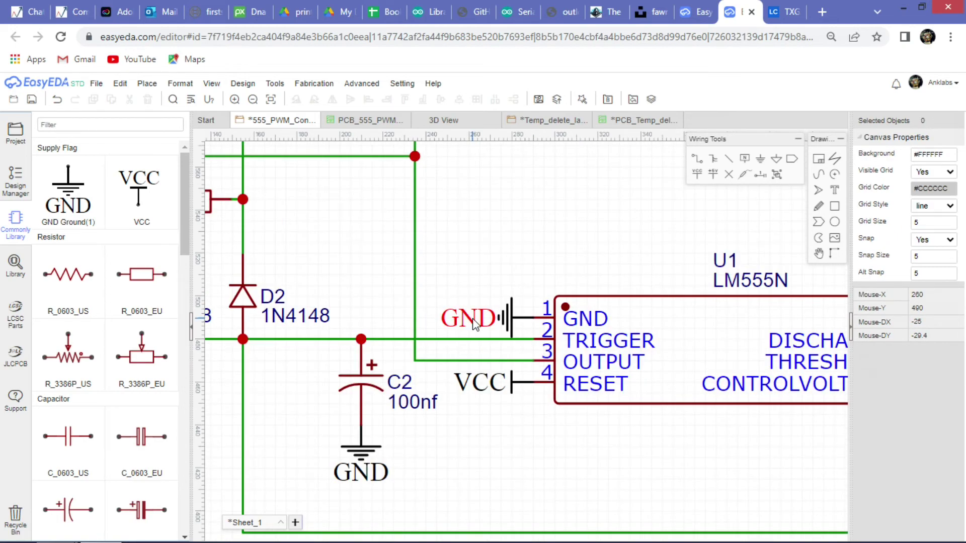
pyautogui.click(473, 322)
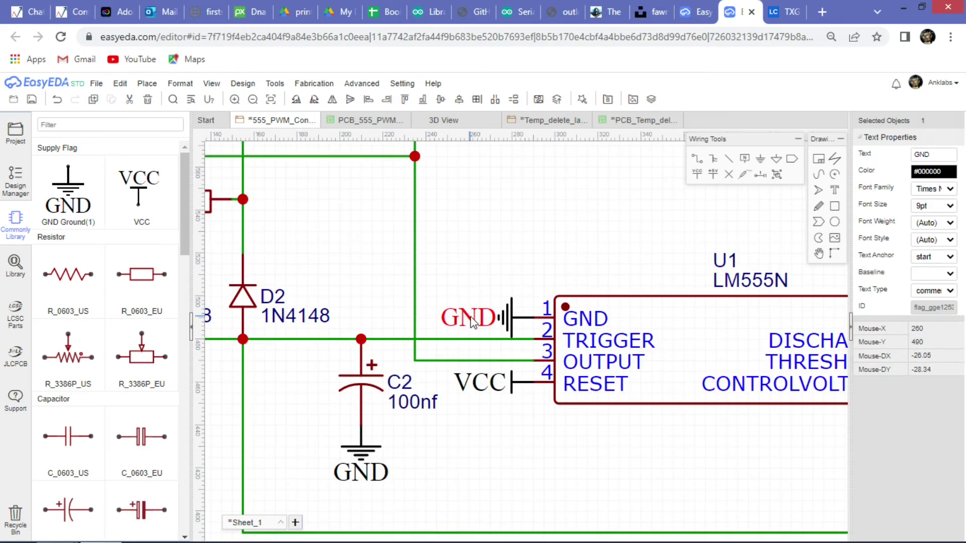
pyautogui.click(493, 282)
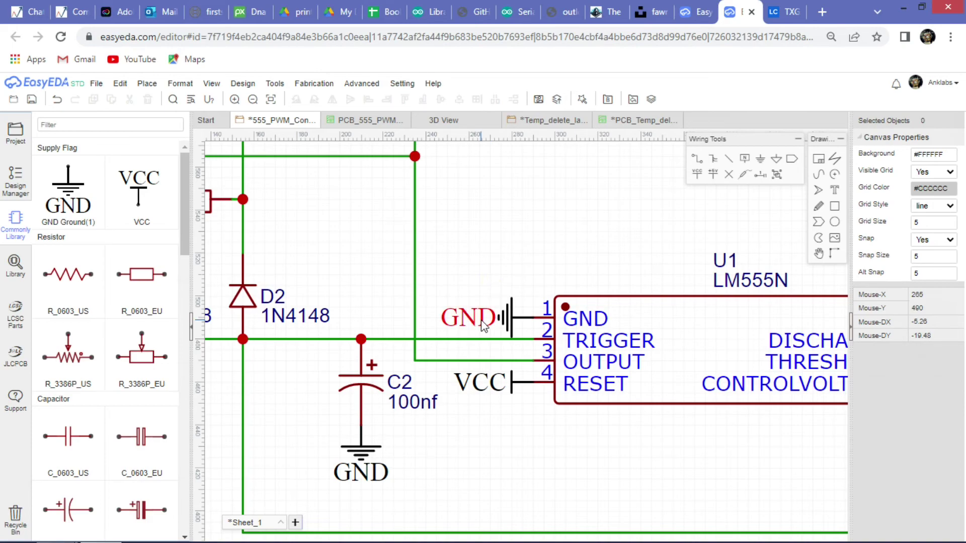
pyautogui.moveTo(483, 325); pyautogui.dragTo(475, 307)
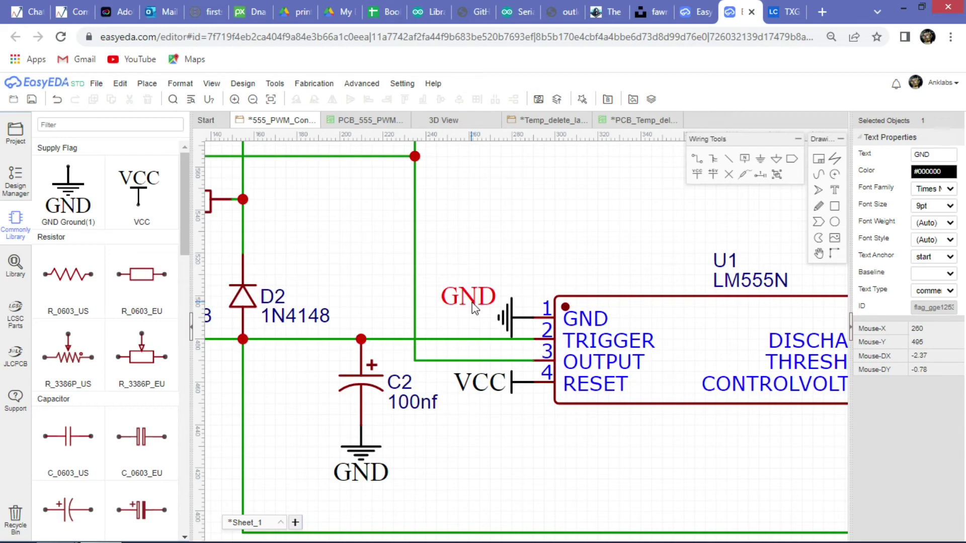
pyautogui.moveTo(474, 308); pyautogui.dragTo(473, 329)
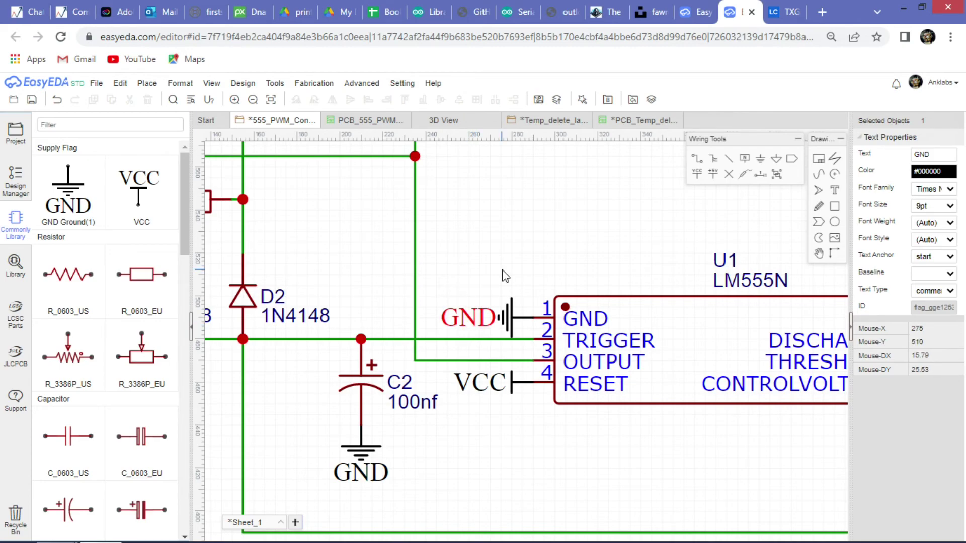
# Nudge the VCC label down beside its flag on pin 4.
pyautogui.scroll(-3, 505, 276)
pyautogui.scroll(5, 465, 341)
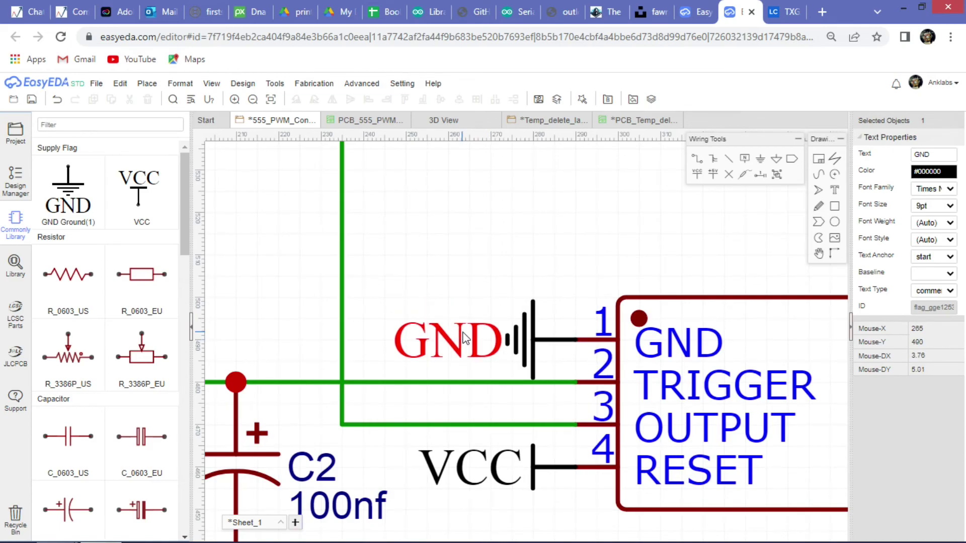
pyautogui.scroll(-1, 468, 383)
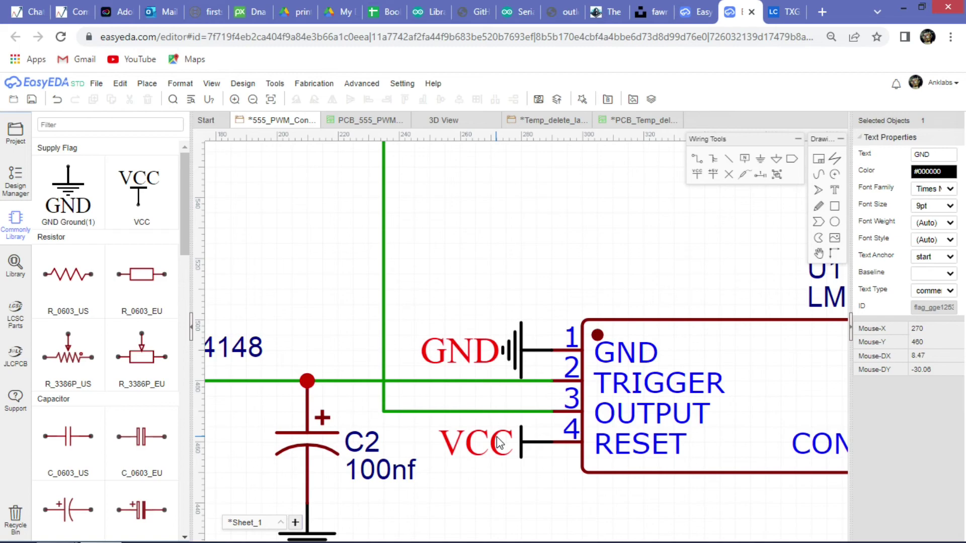
pyautogui.moveTo(497, 442)
pyautogui.mouseDown()
pyautogui.moveTo(497, 470)
pyautogui.moveTo(502, 449)
pyautogui.mouseUp()
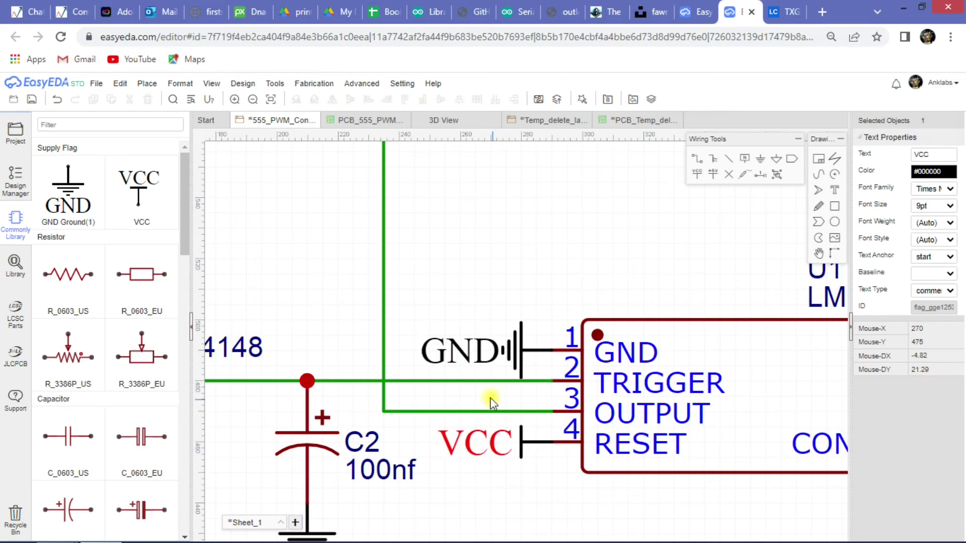
pyautogui.scroll(-7, 490, 397)
pyautogui.scroll(5, 417, 387)
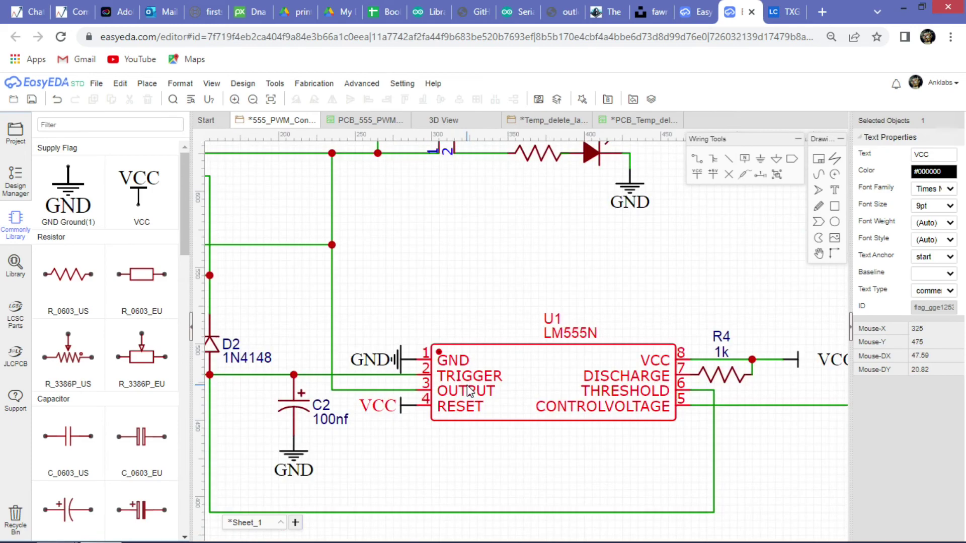
pyautogui.scroll(-3, 578, 312)
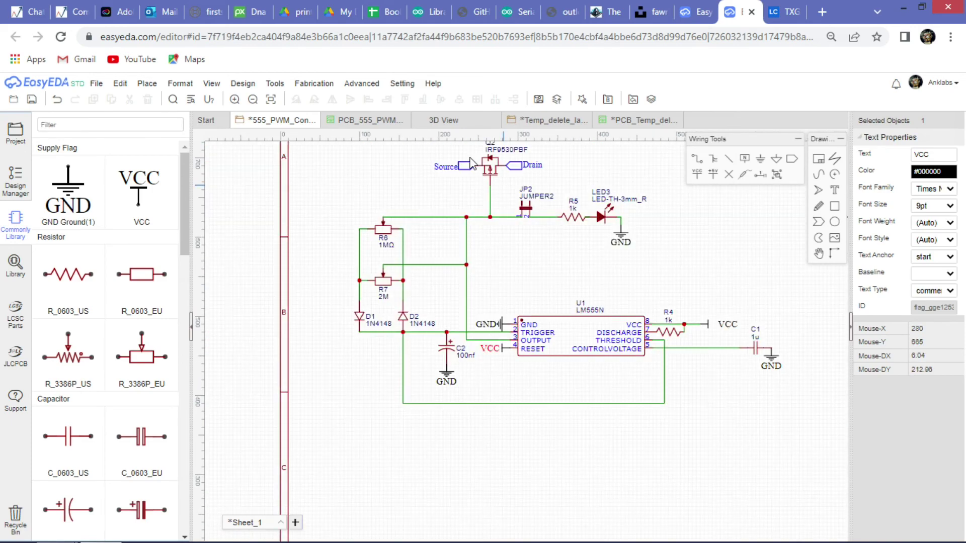
# Switch to the Temp_delete_later schematic and zoom in and out over it.
pyautogui.click(532, 121)
pyautogui.scroll(-3, 369, 370)
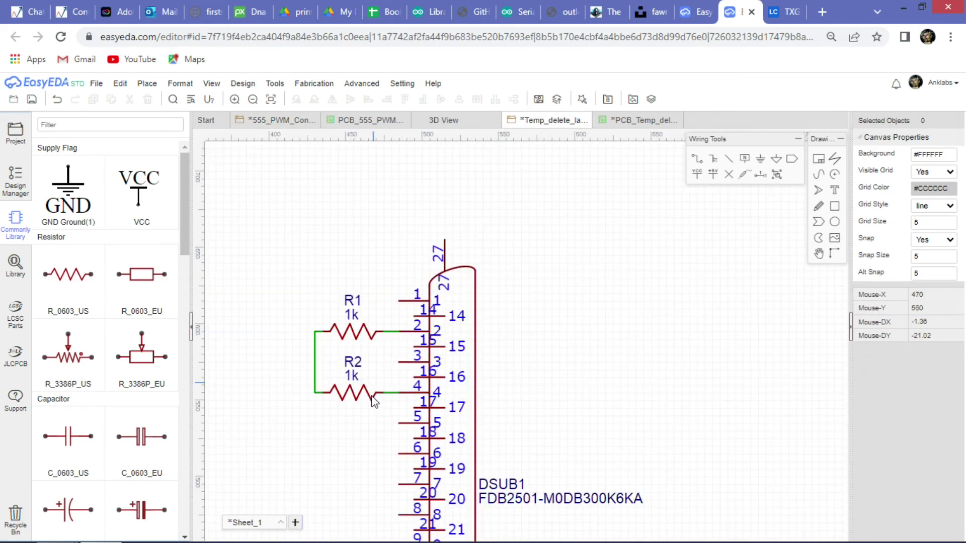
pyautogui.scroll(-2, 377, 397)
pyautogui.scroll(2, 402, 433)
pyautogui.scroll(-4, 435, 477)
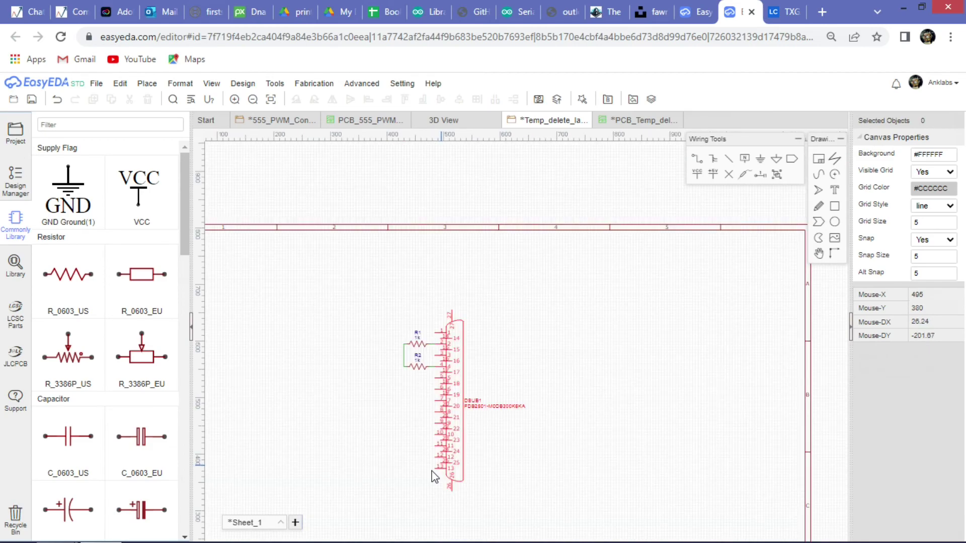
pyautogui.scroll(3, 430, 478)
pyautogui.scroll(-4, 427, 480)
pyautogui.scroll(2, 439, 306)
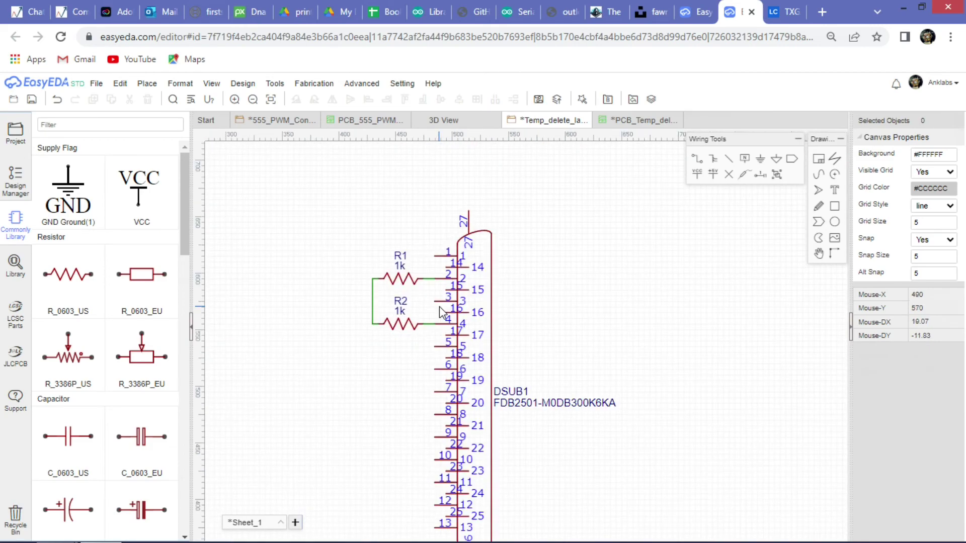
pyautogui.scroll(3, 439, 307)
# Inspect the arrow-shaped PCB around DSUB1, then return to the Temp_delete_later schematic.
pyautogui.click(637, 121)
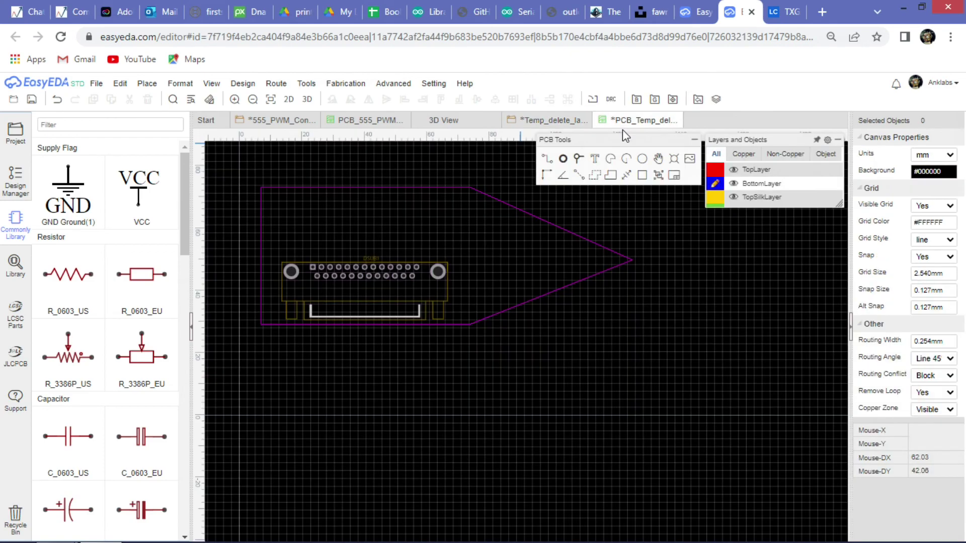
pyautogui.scroll(-2, 478, 292)
pyautogui.scroll(3, 478, 293)
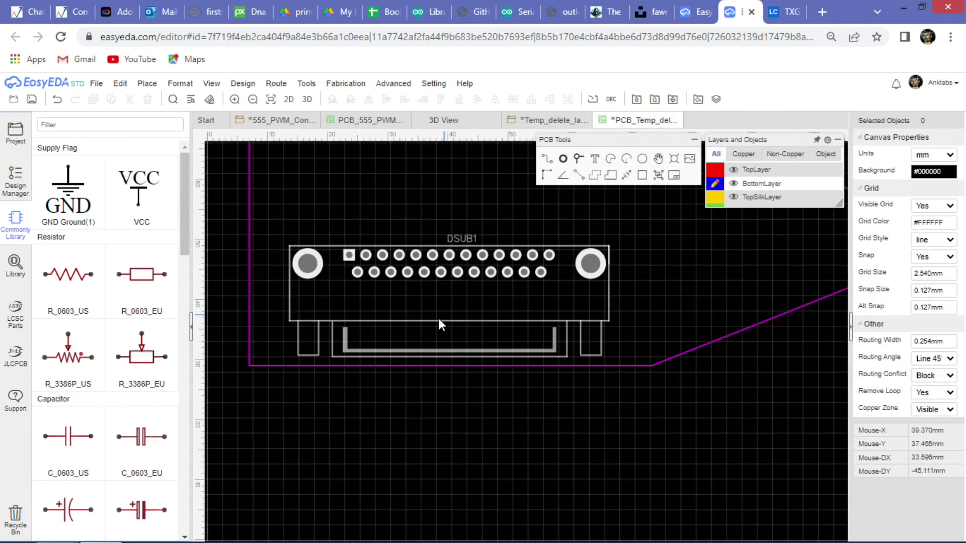
pyautogui.scroll(-1, 388, 332)
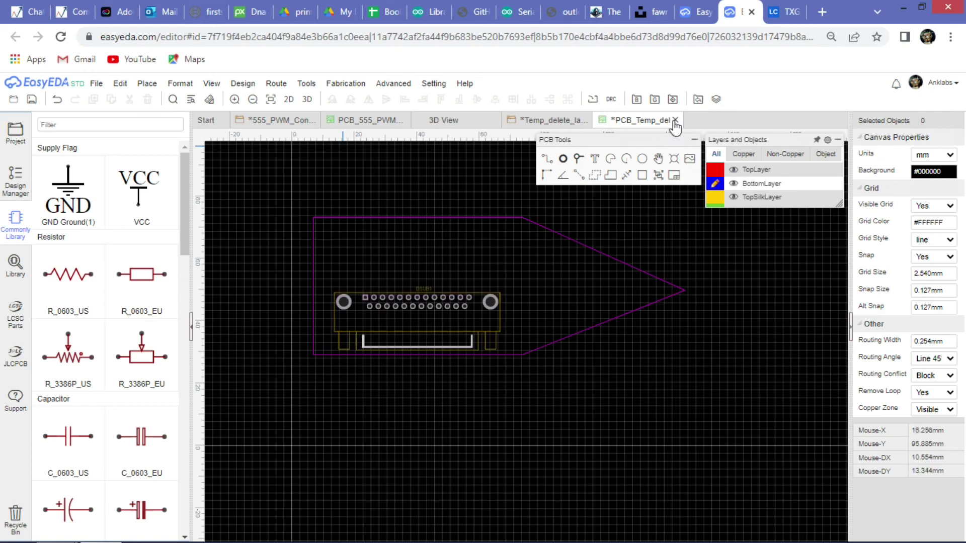
pyautogui.click(524, 125)
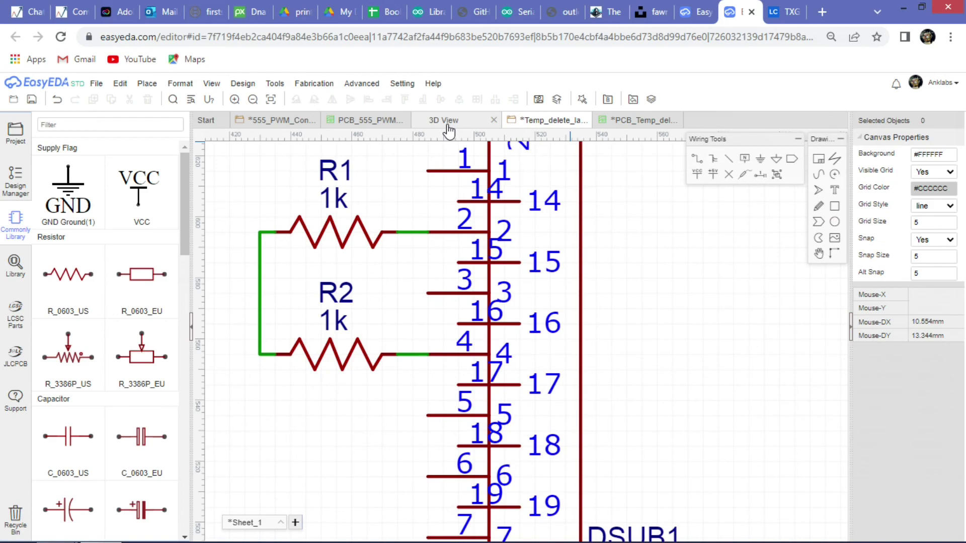
# Show the 3D render of the board next to the Project panel.
pyautogui.click(446, 122)
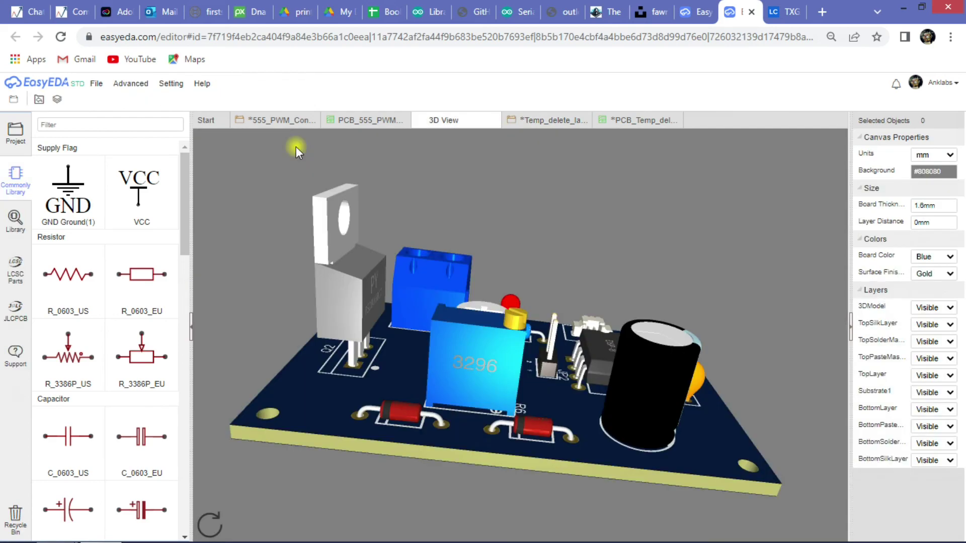
pyautogui.click(15, 135)
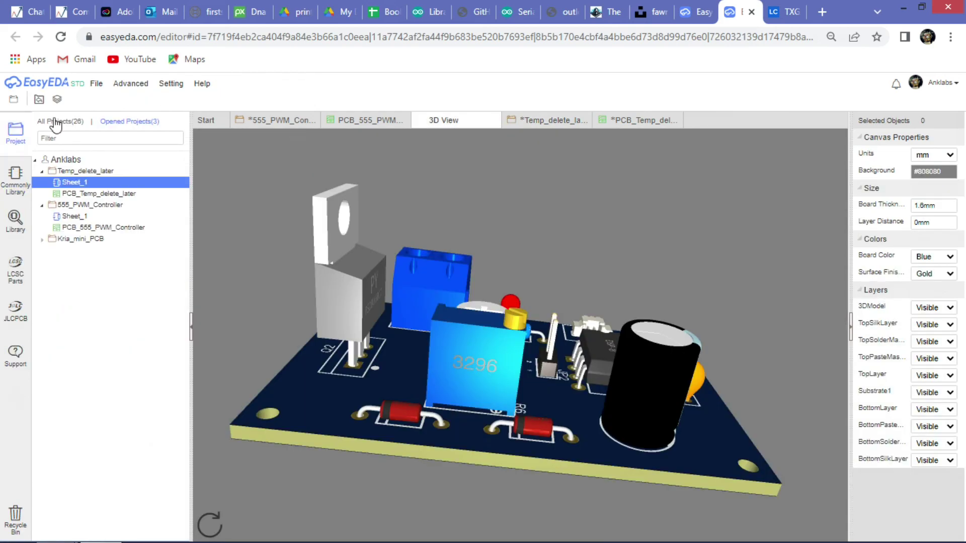
pyautogui.scroll(-2, 91, 281)
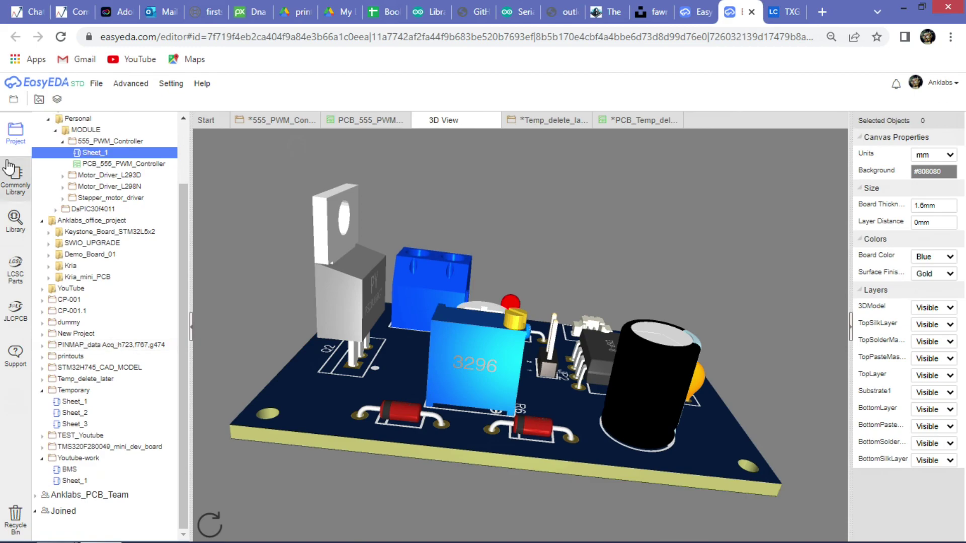
pyautogui.scroll(2, 55, 136)
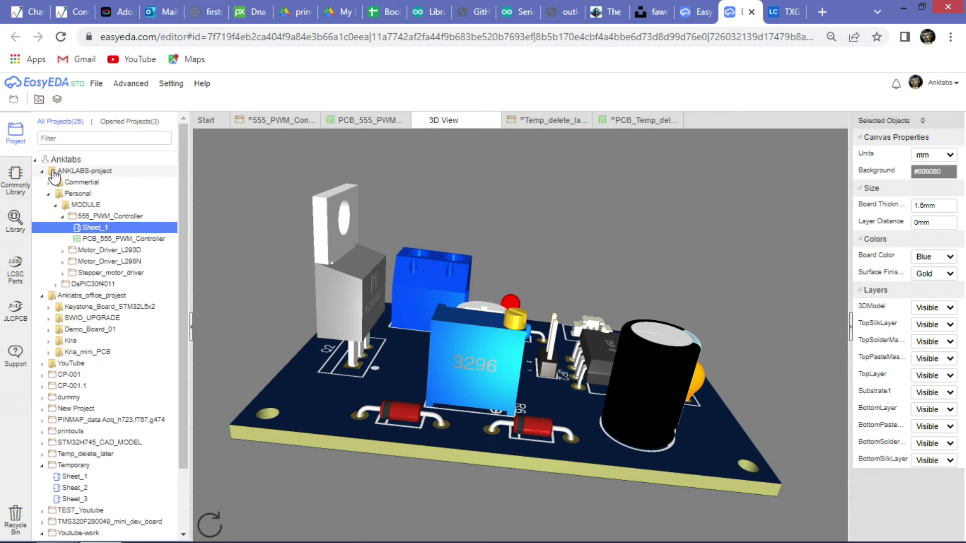
pyautogui.scroll(-2, 48, 247)
# Expand Keystone_Board_STM32L5x2 and SWIO_UPGRADE to reveal STM32L5x2_IOT_Board and SWIO++.
pyautogui.click(49, 232)
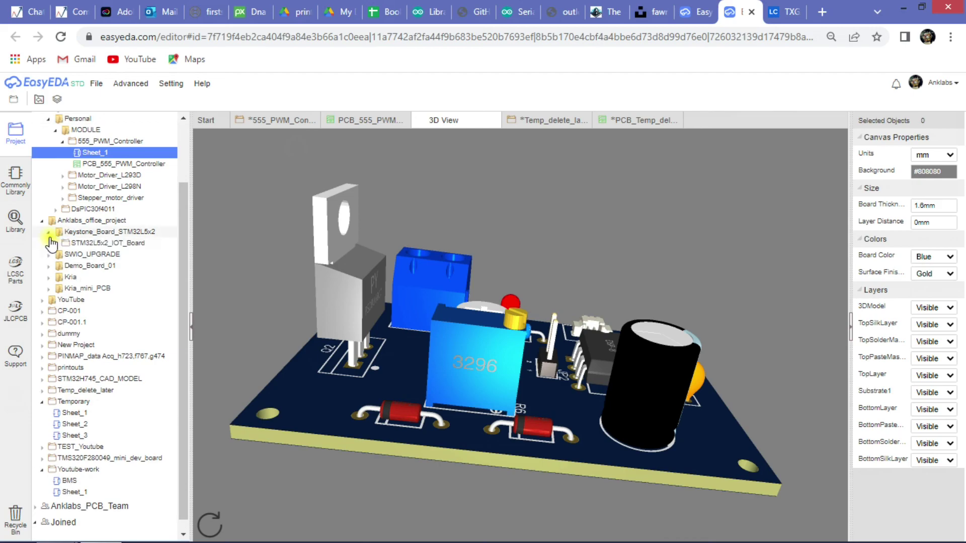
pyautogui.click(50, 255)
pyautogui.scroll(3, 52, 221)
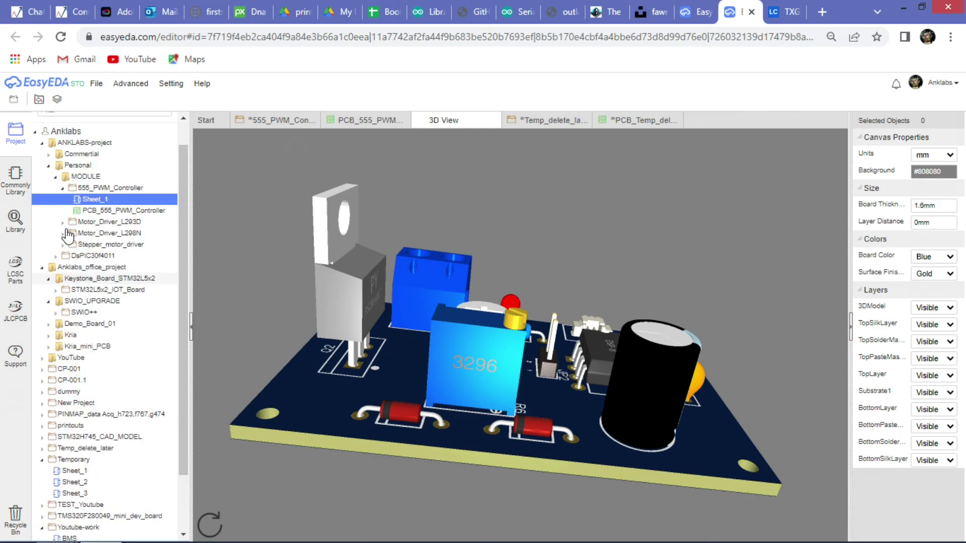
pyautogui.scroll(-3, 52, 215)
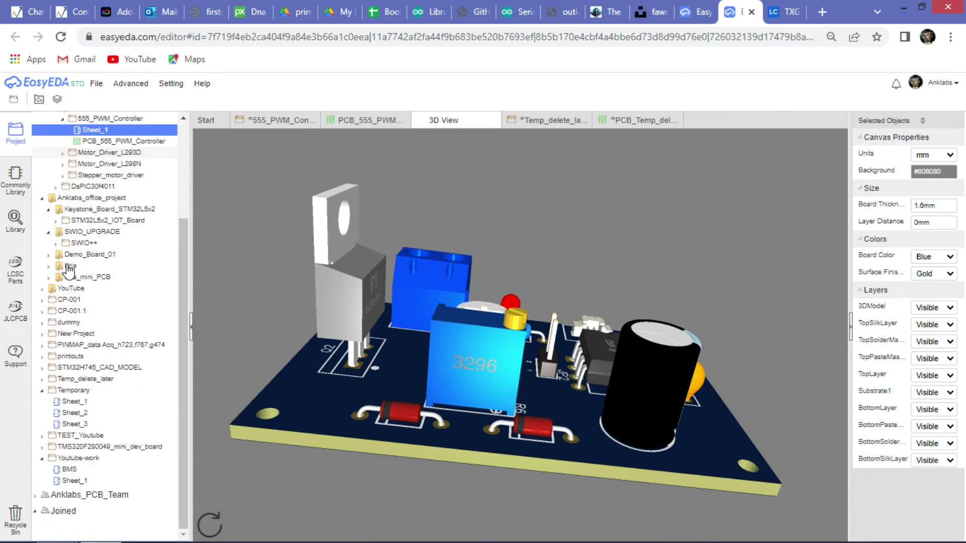